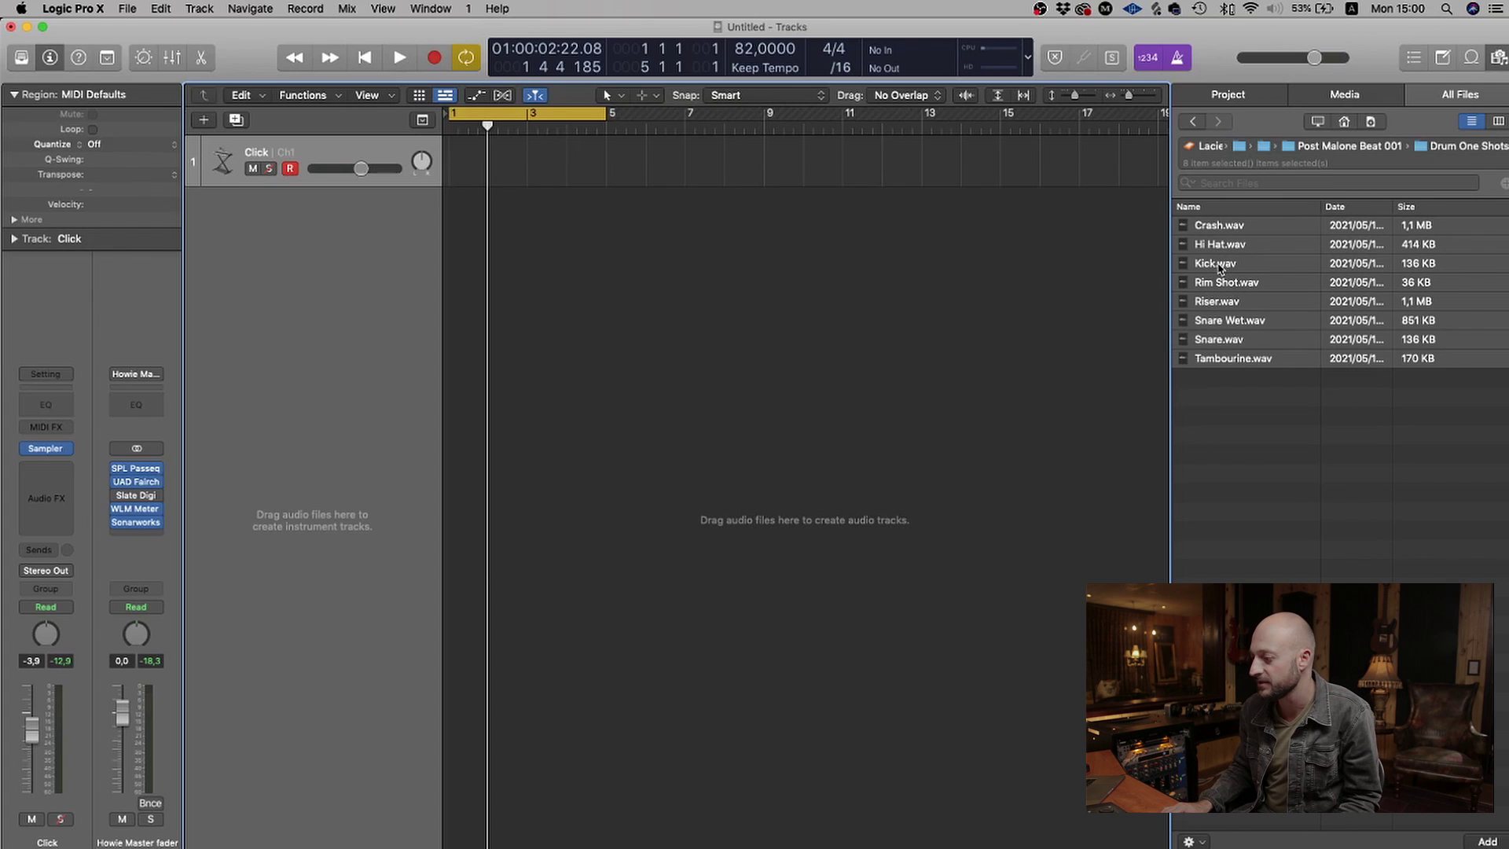
Build a Drum Machine Designer kit from the eight WAVs and audition the Snare, Kick and Tambourine pads.
left_click_drag(1219, 265, 261, 271)
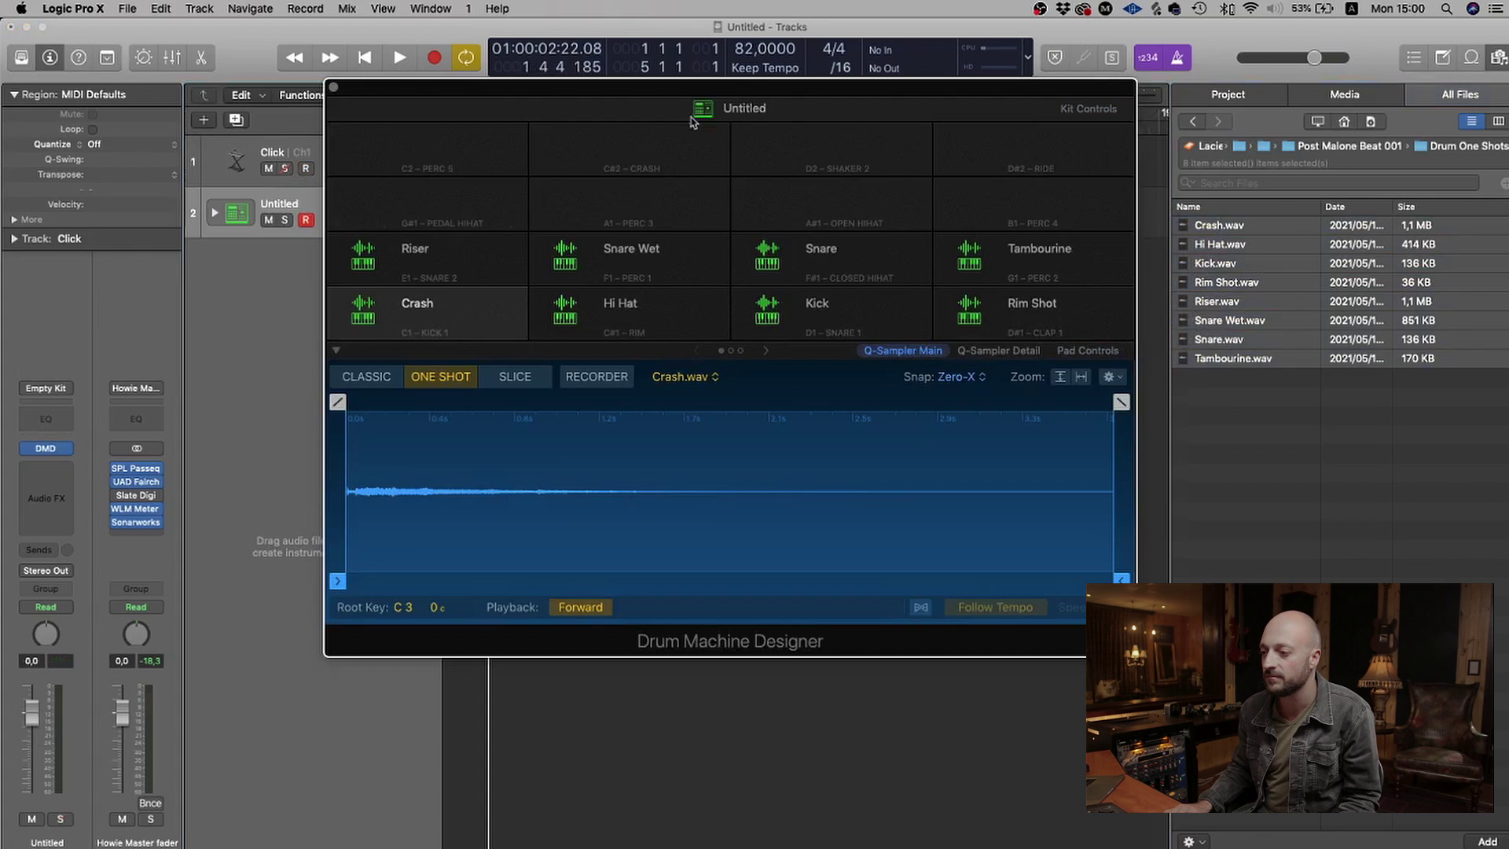
left_click_drag(717, 89, 772, 152)
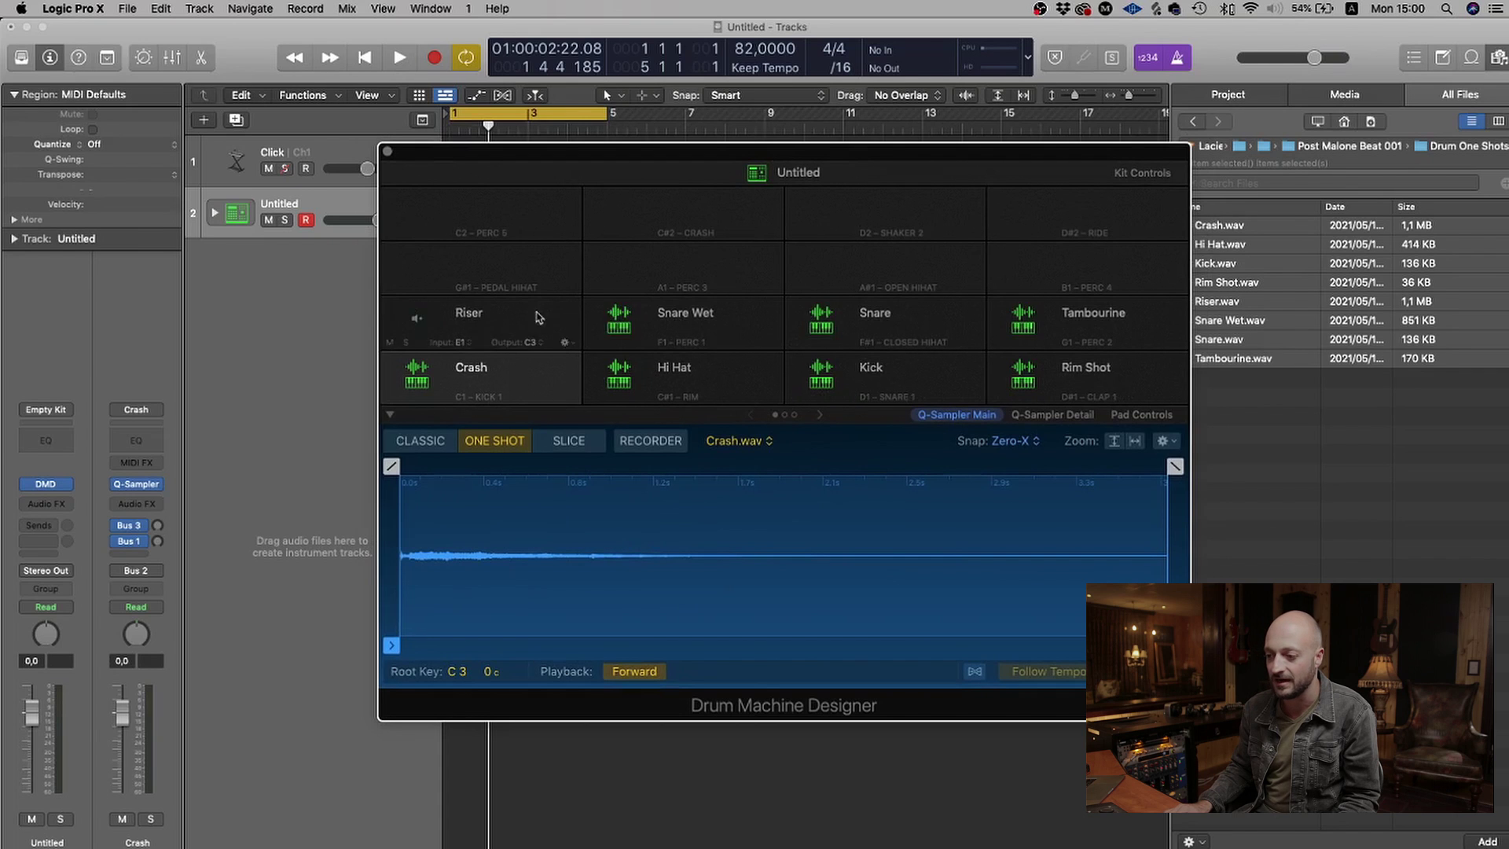
left_click(818, 320)
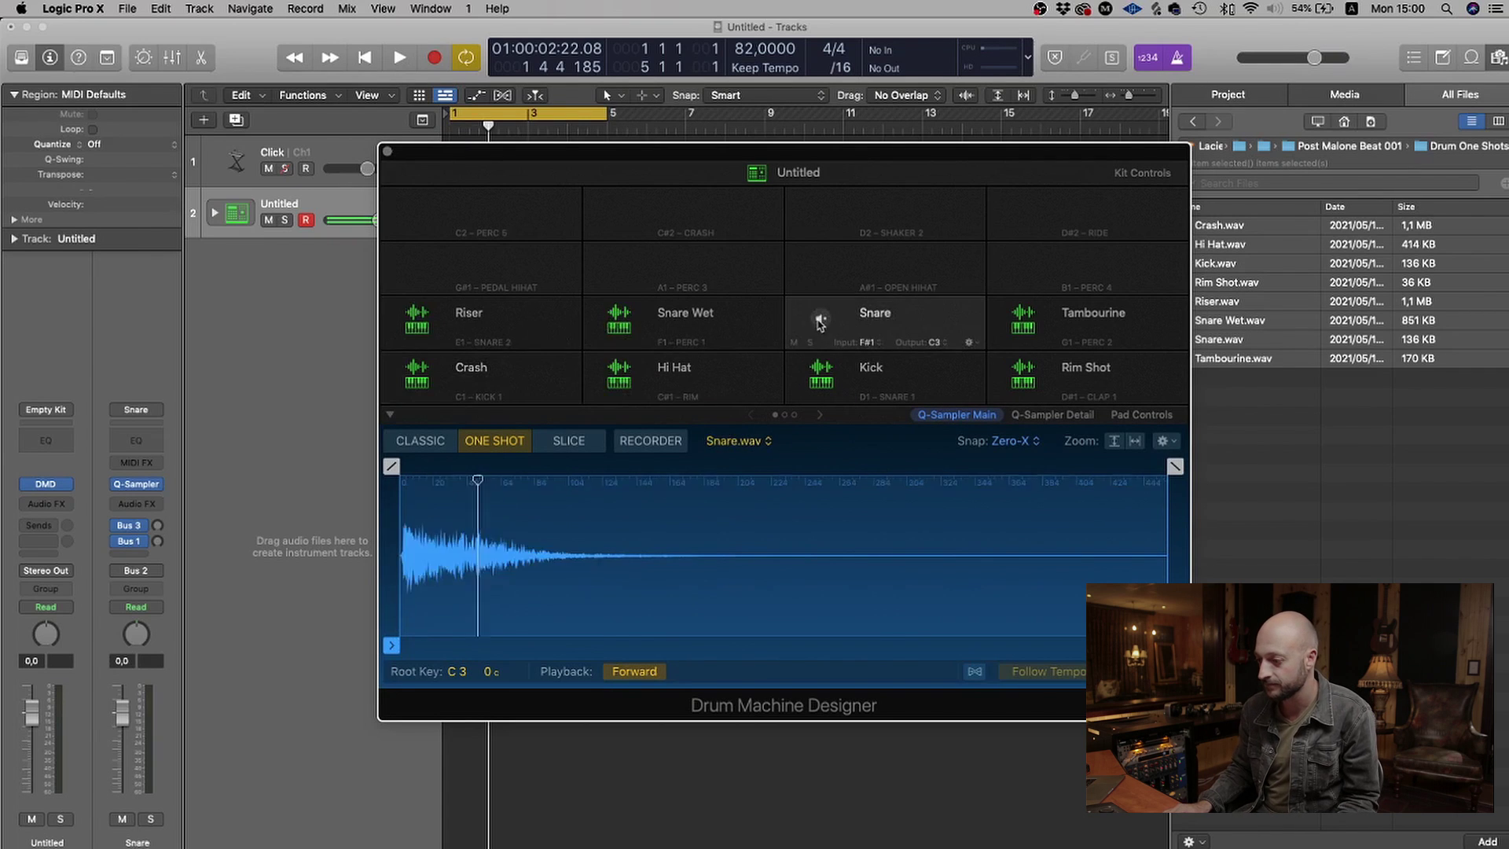
left_click(819, 375)
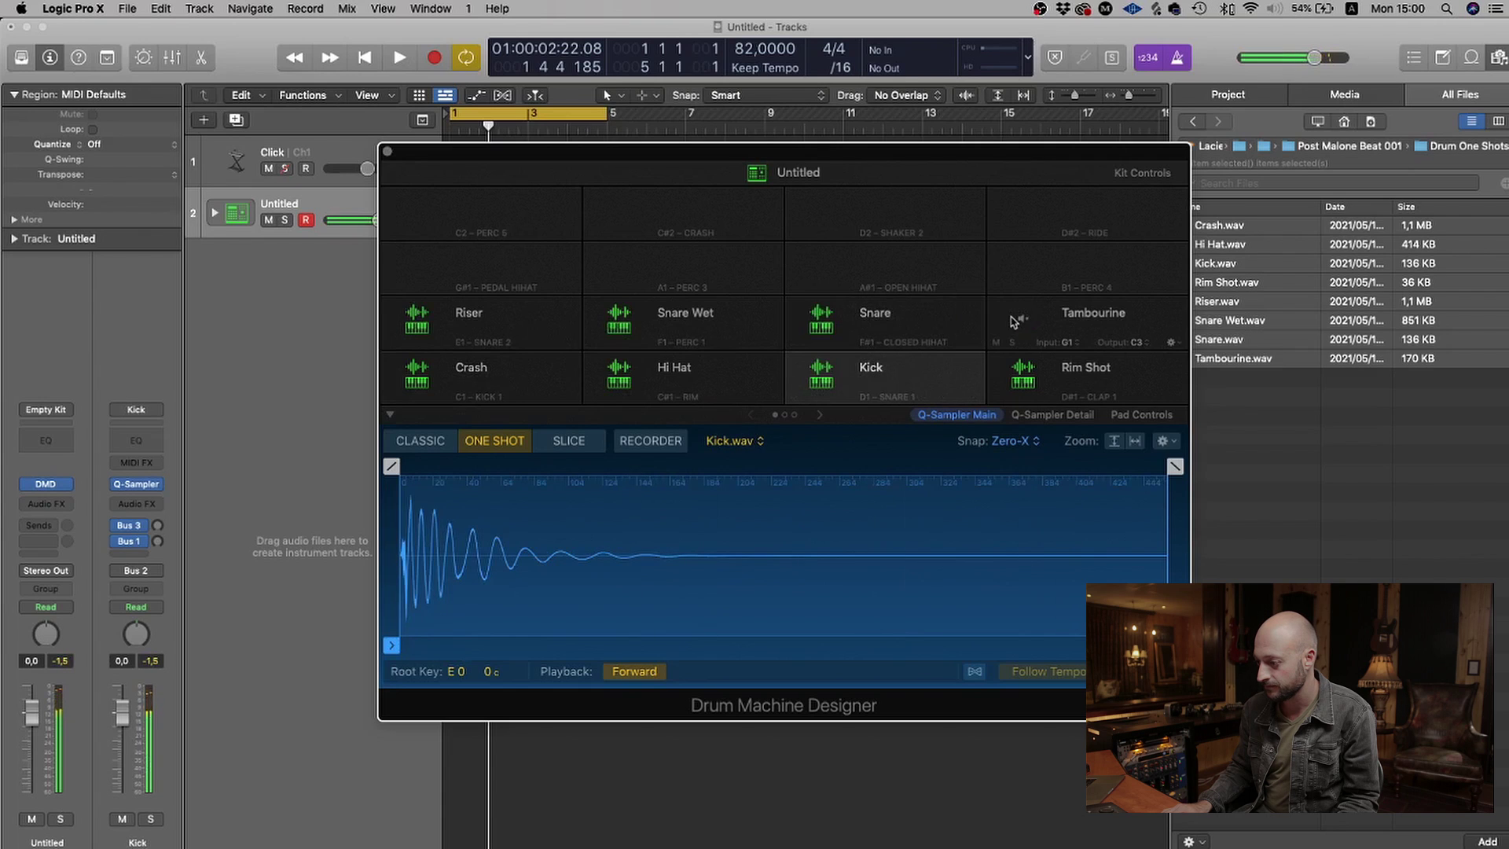
left_click(1013, 322)
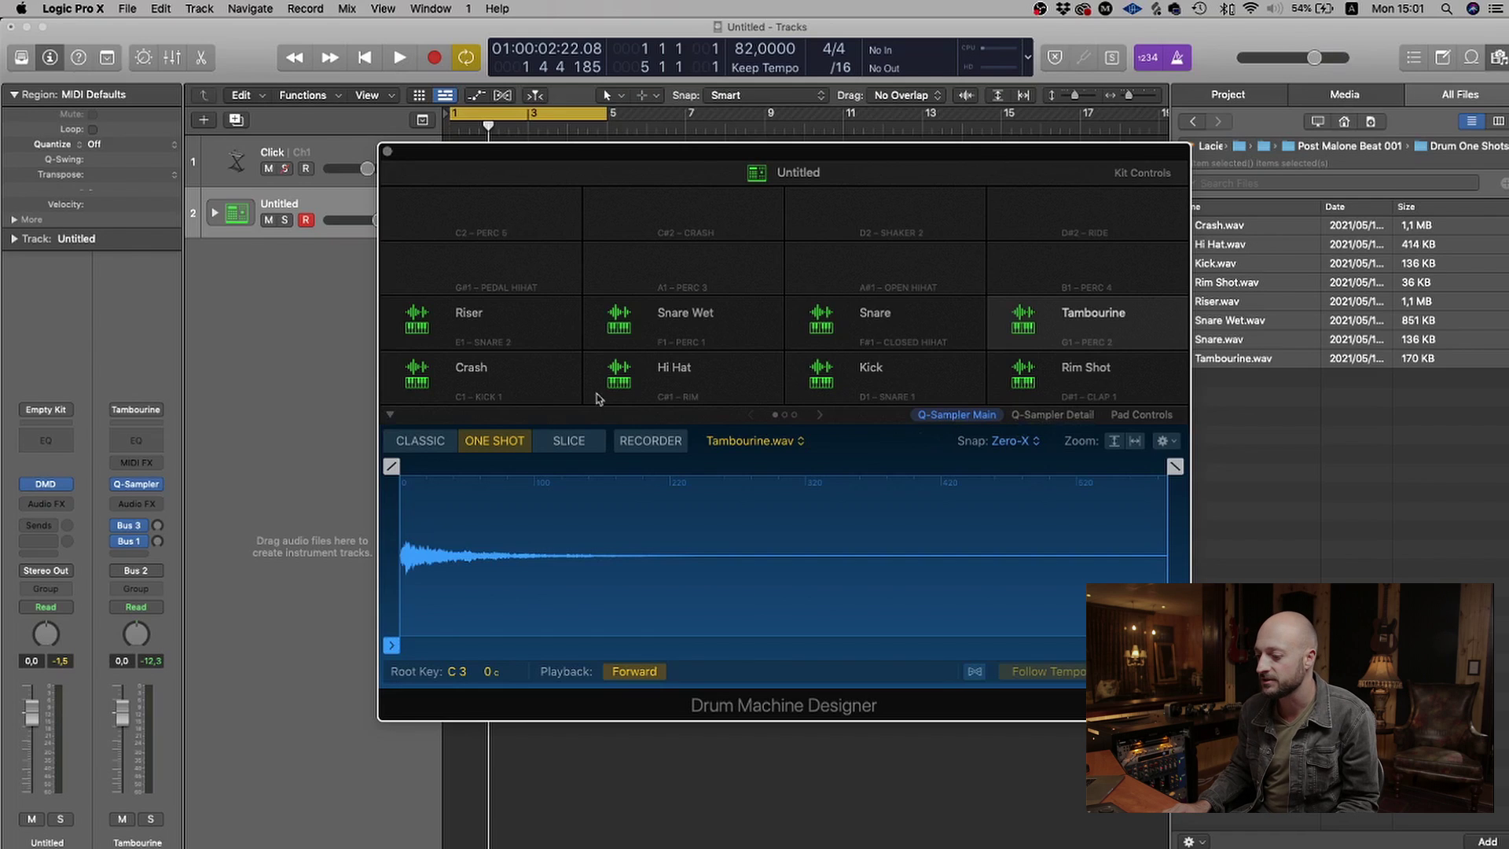
Trim and fade the Snare sample, then restore it to full length (end 0.454 s).
left_click(873, 318)
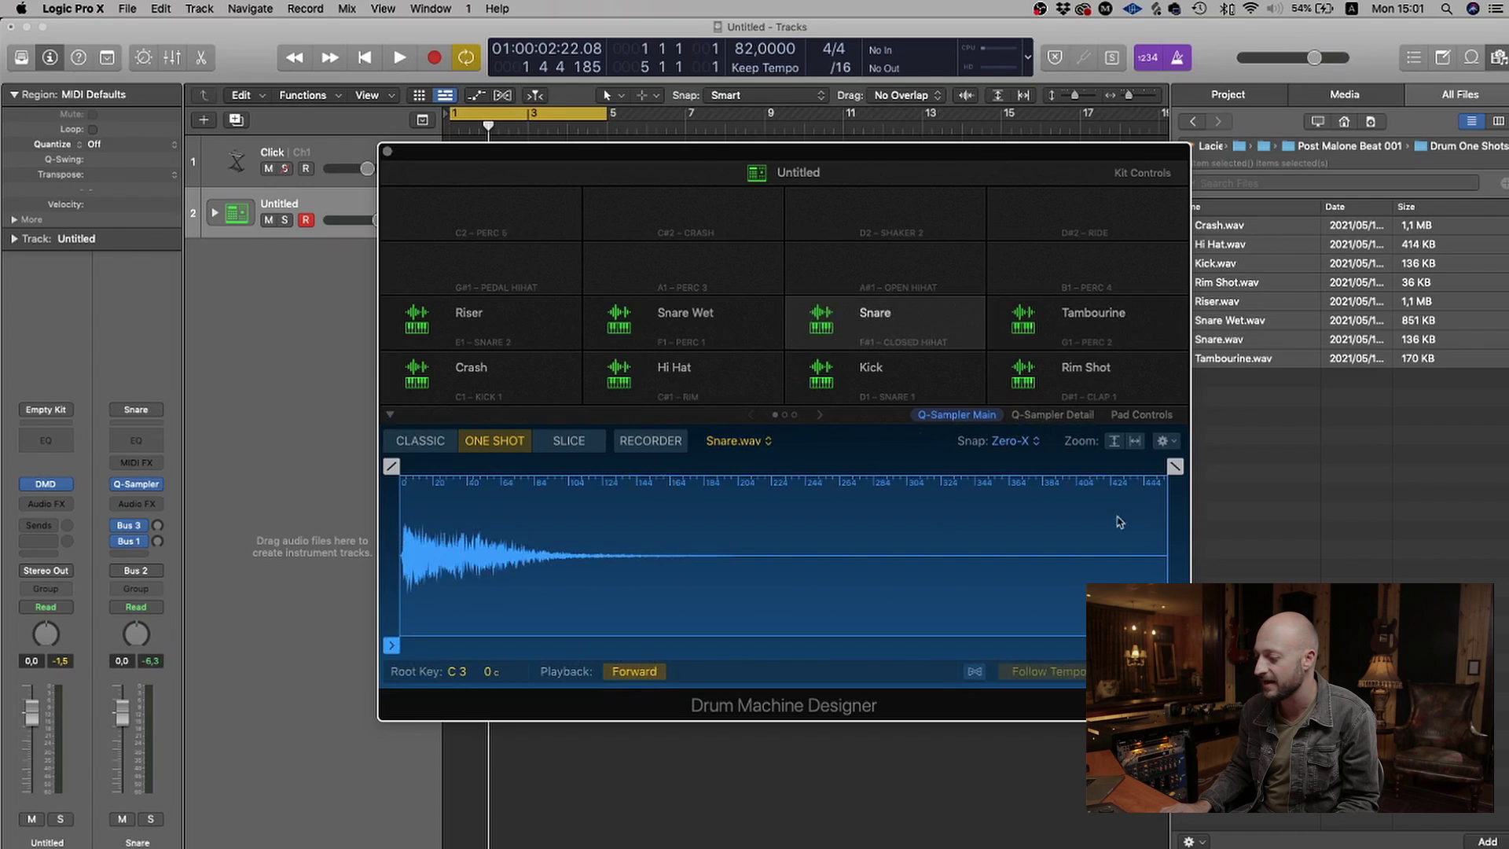
mouse_move(1163, 576)
left_mouse_down()
mouse_move(470, 583)
mouse_move(620, 589)
mouse_move(578, 588)
left_mouse_up()
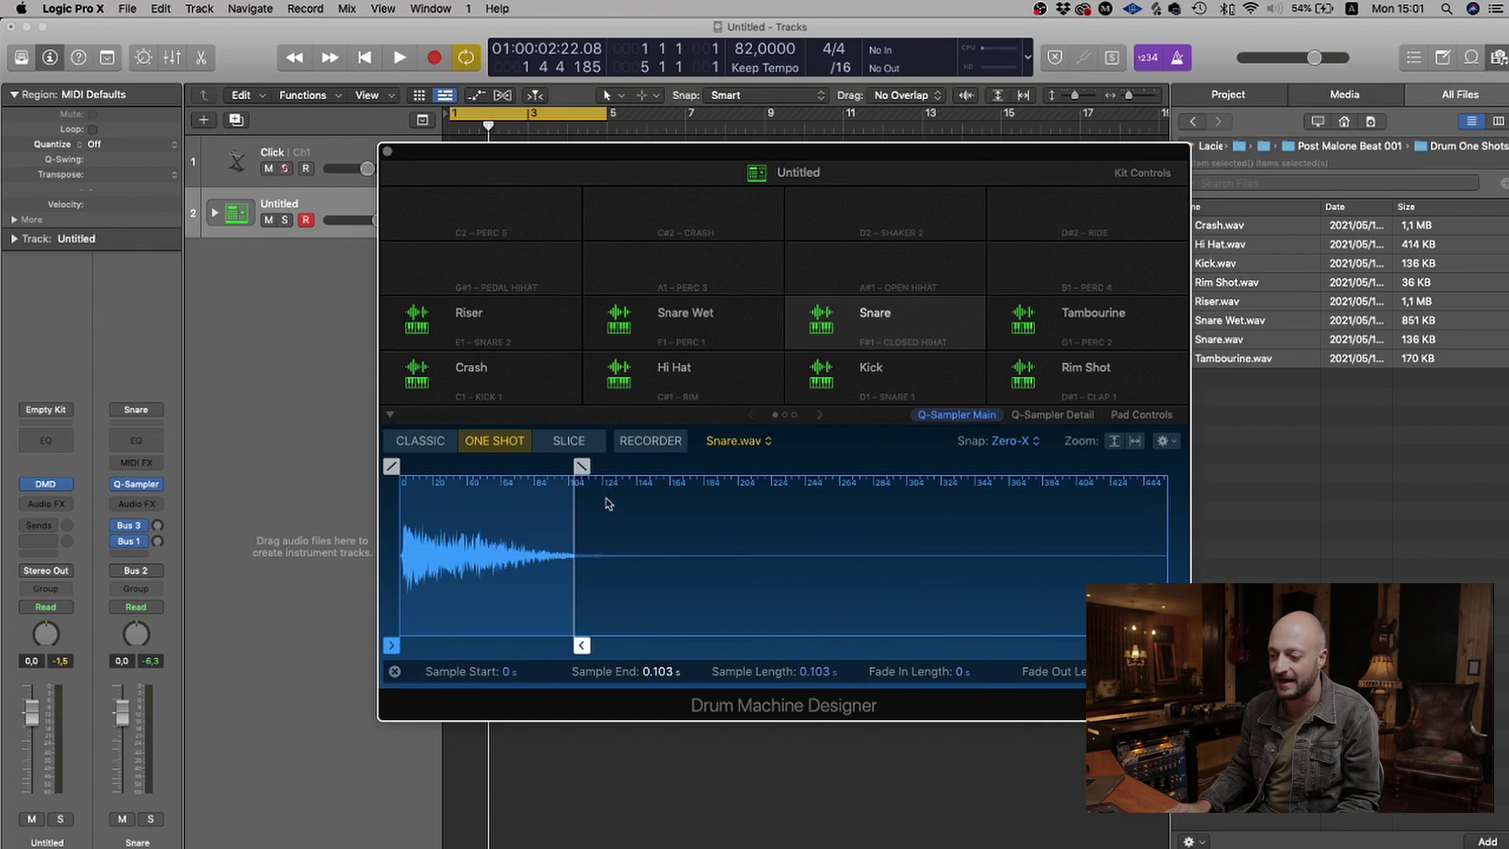
mouse_move(563, 467)
left_mouse_down()
mouse_move(450, 484)
mouse_move(580, 483)
left_mouse_up()
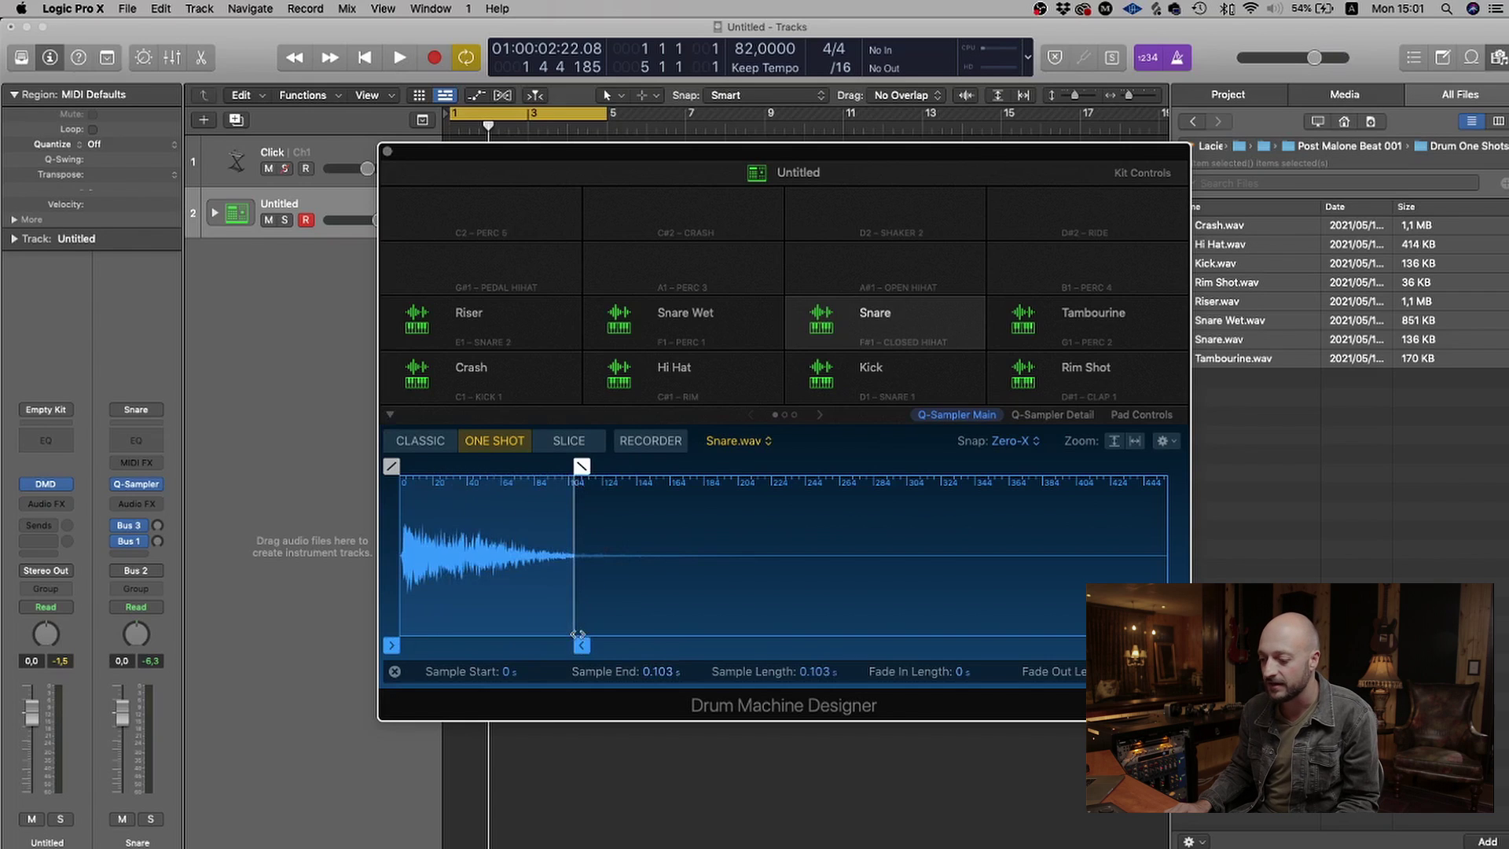
left_click_drag(582, 646, 1175, 646)
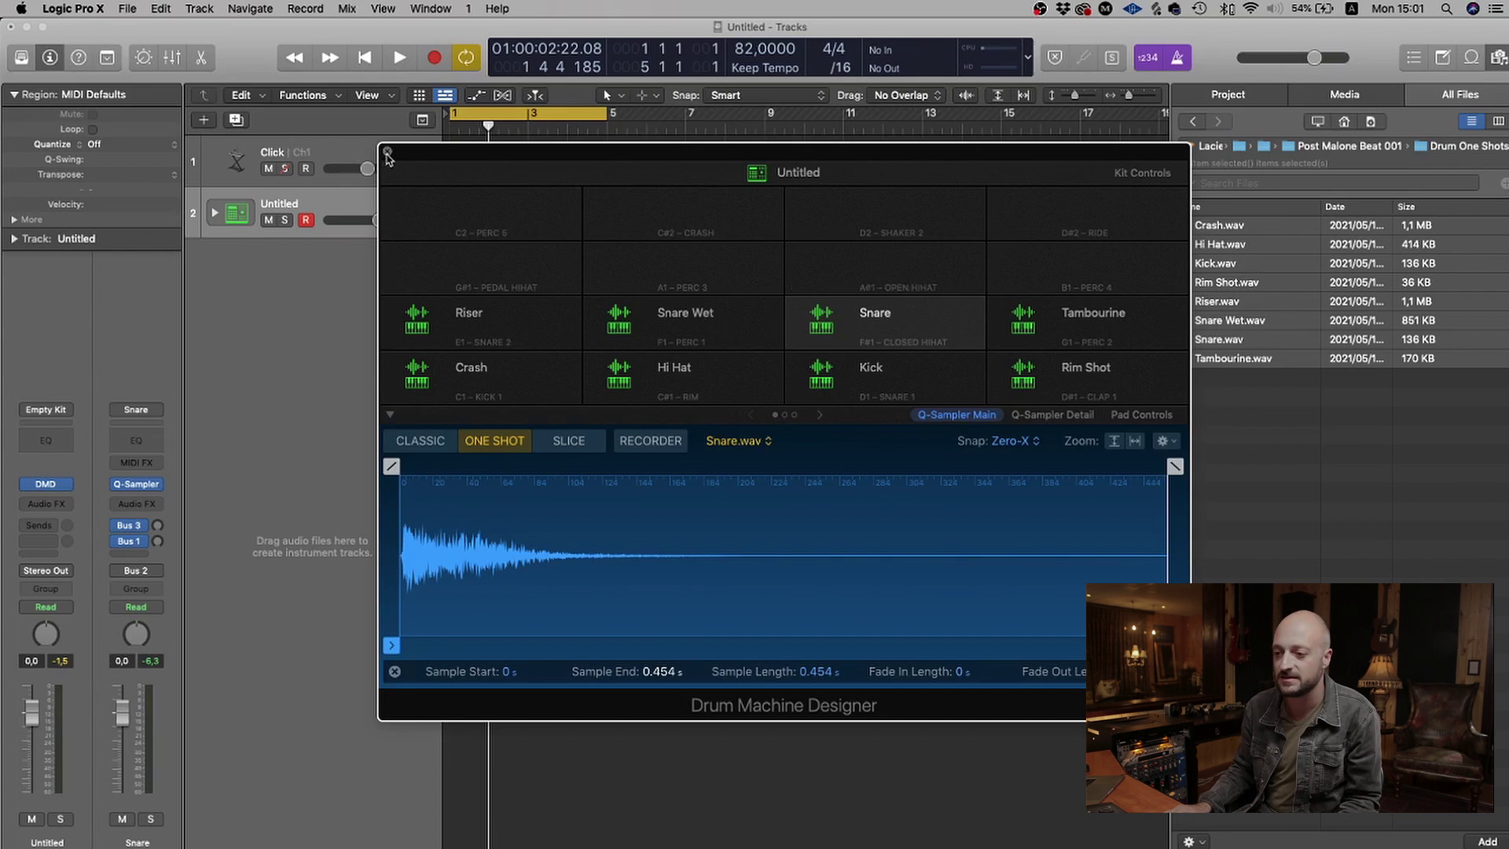
Add an empty 16-step 'Untitled' pattern region at bar 1, then hide the Browser and editor.
left_click(387, 153)
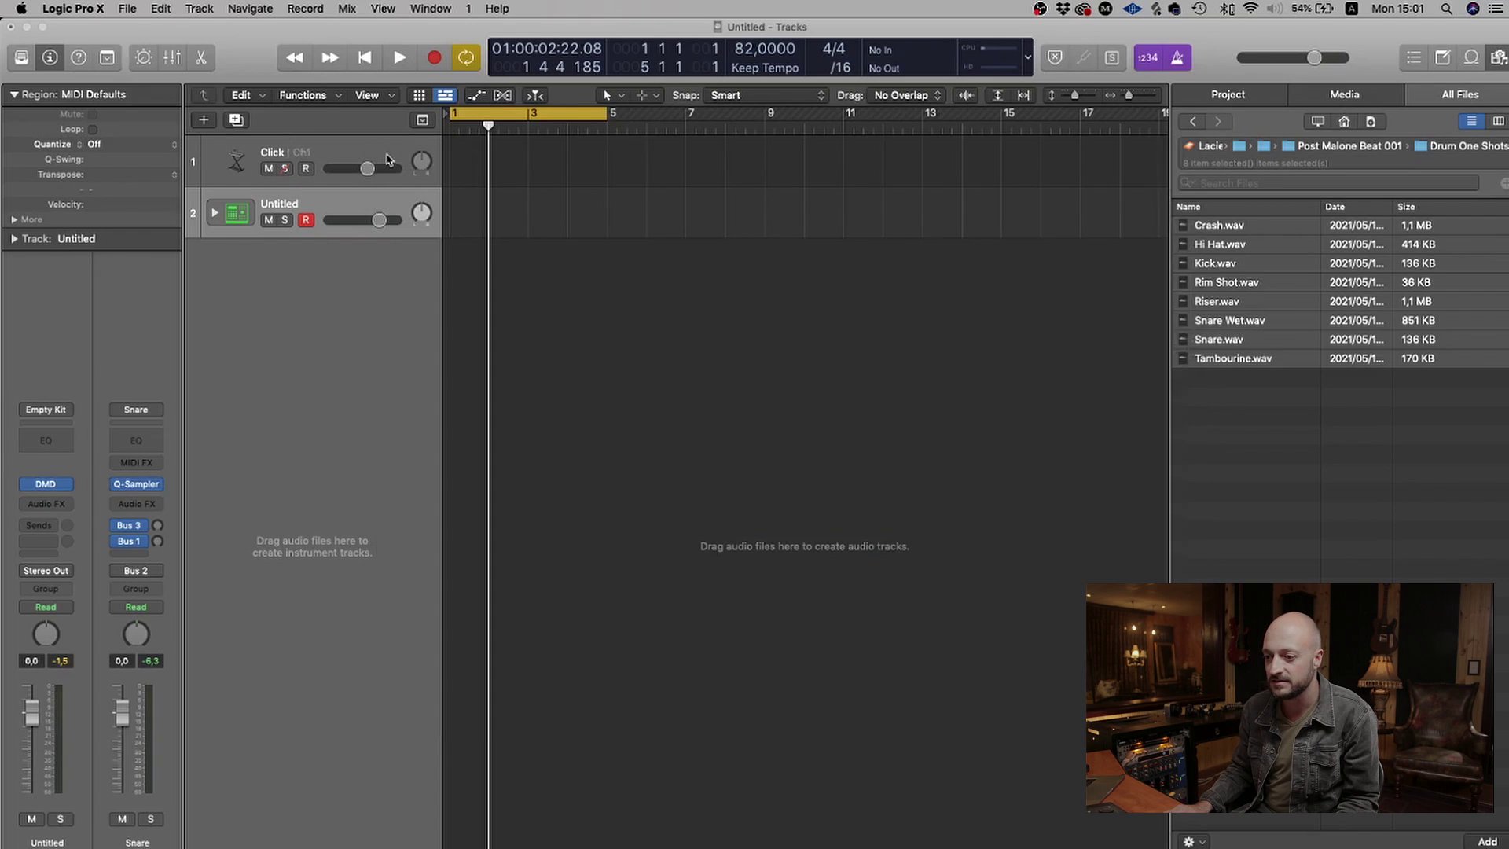
right_click(464, 218)
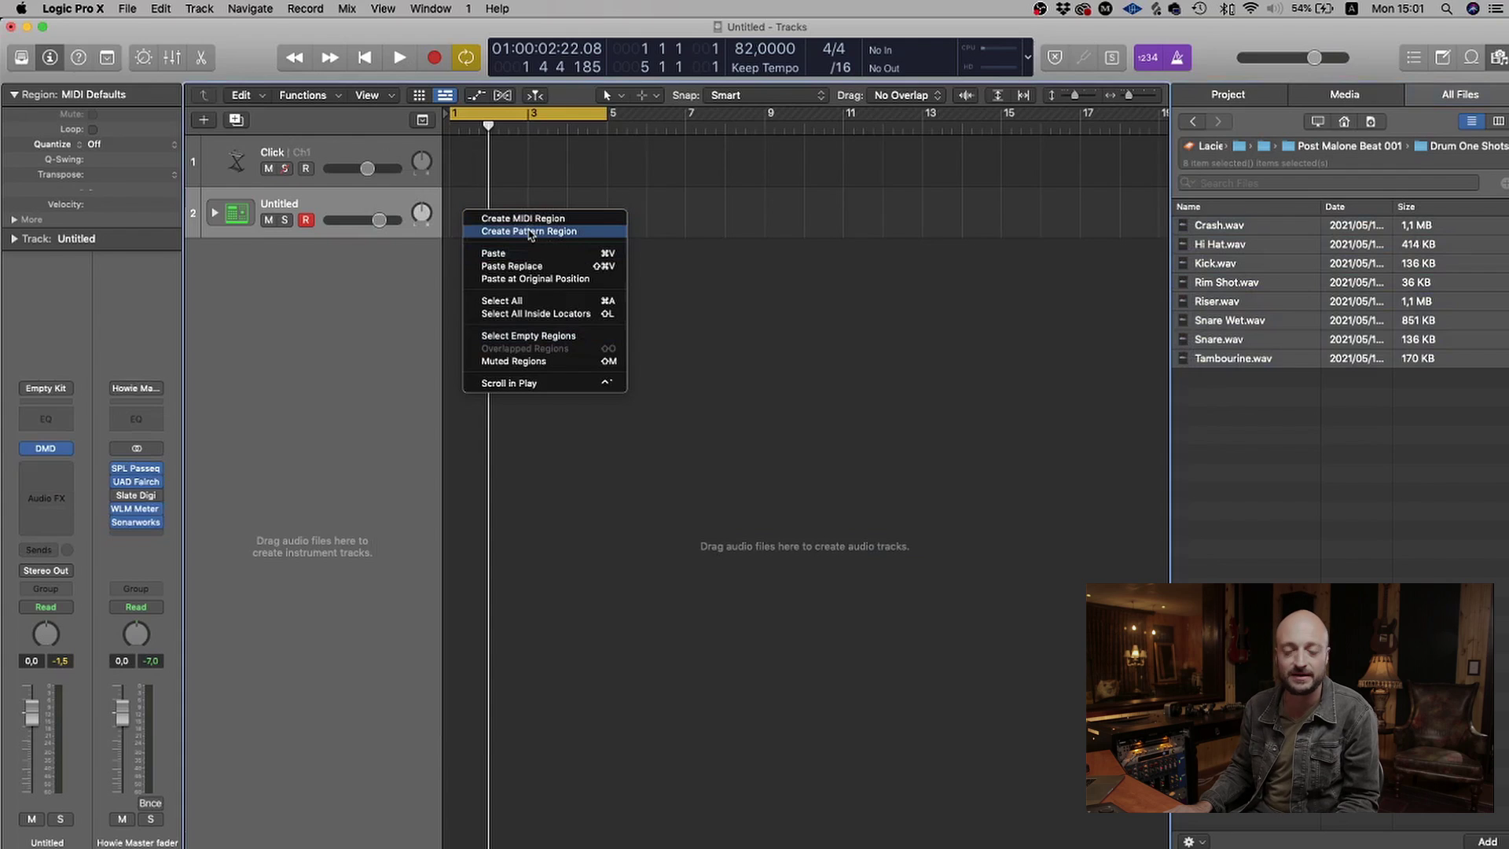
left_click(531, 232)
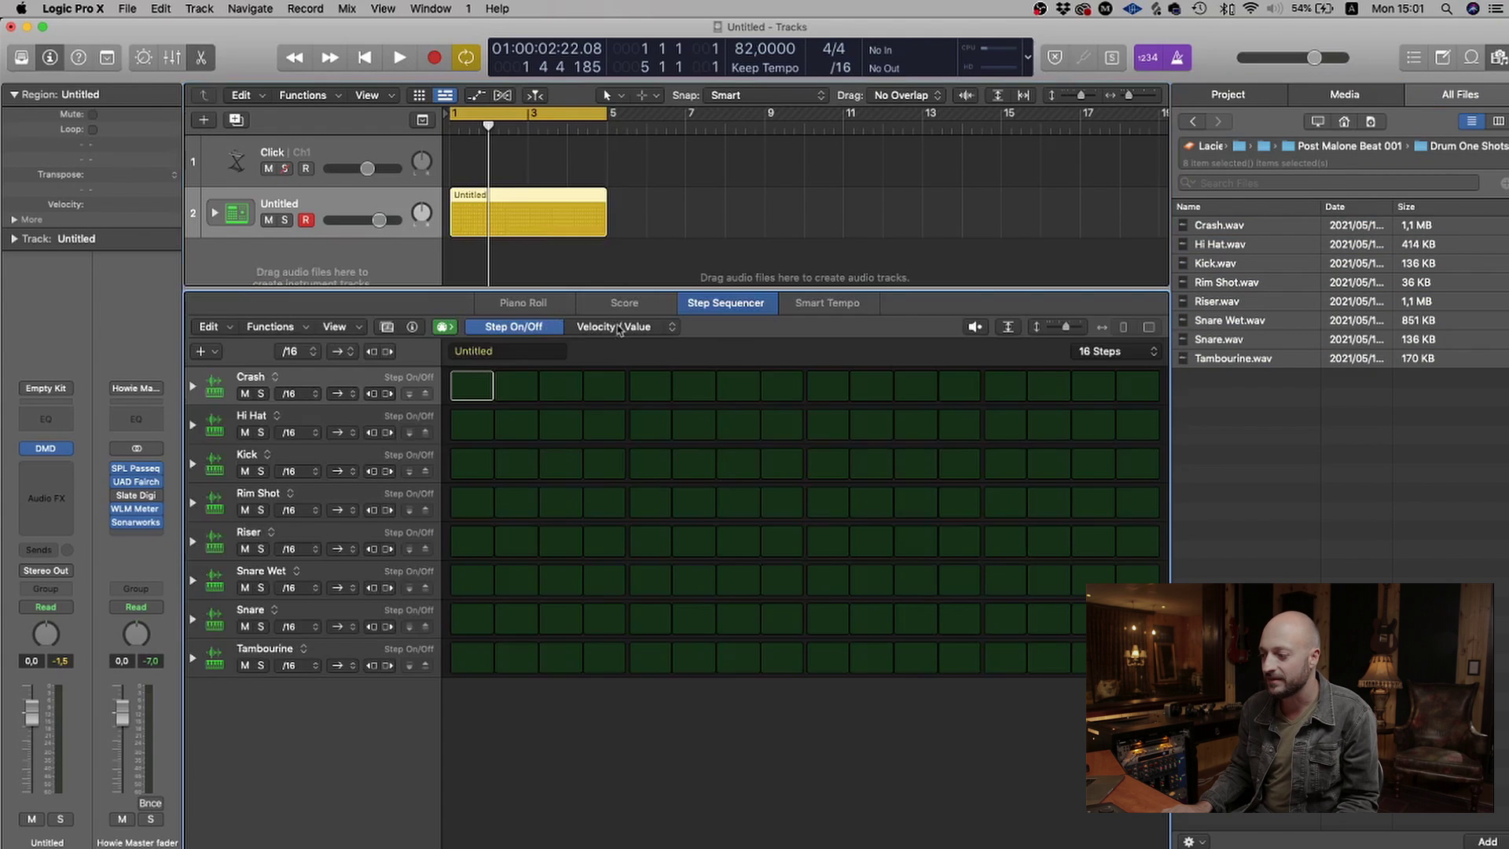
left_click(1501, 60)
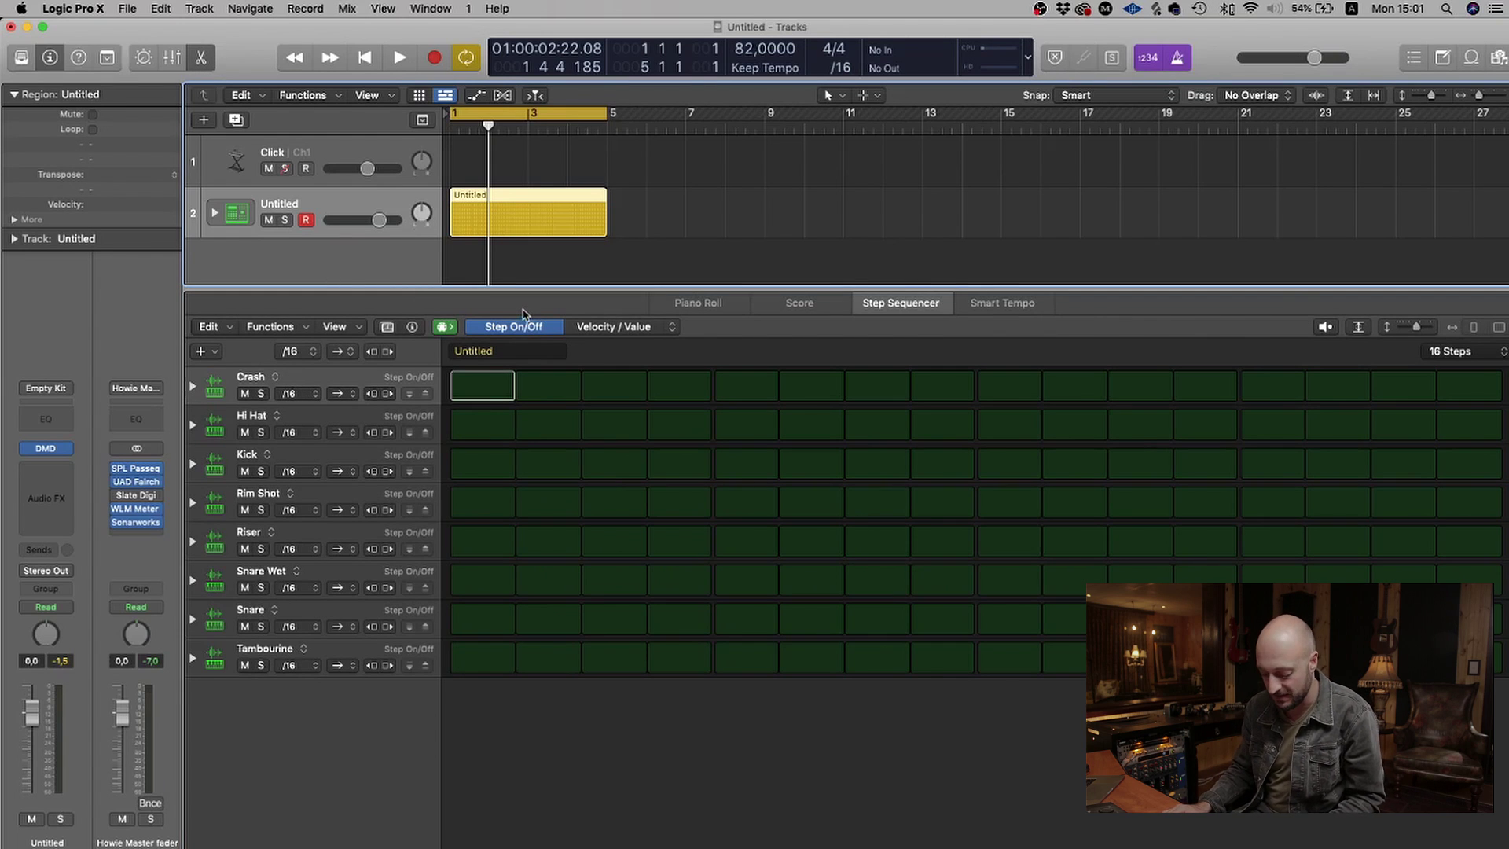
key("x")
key("x")
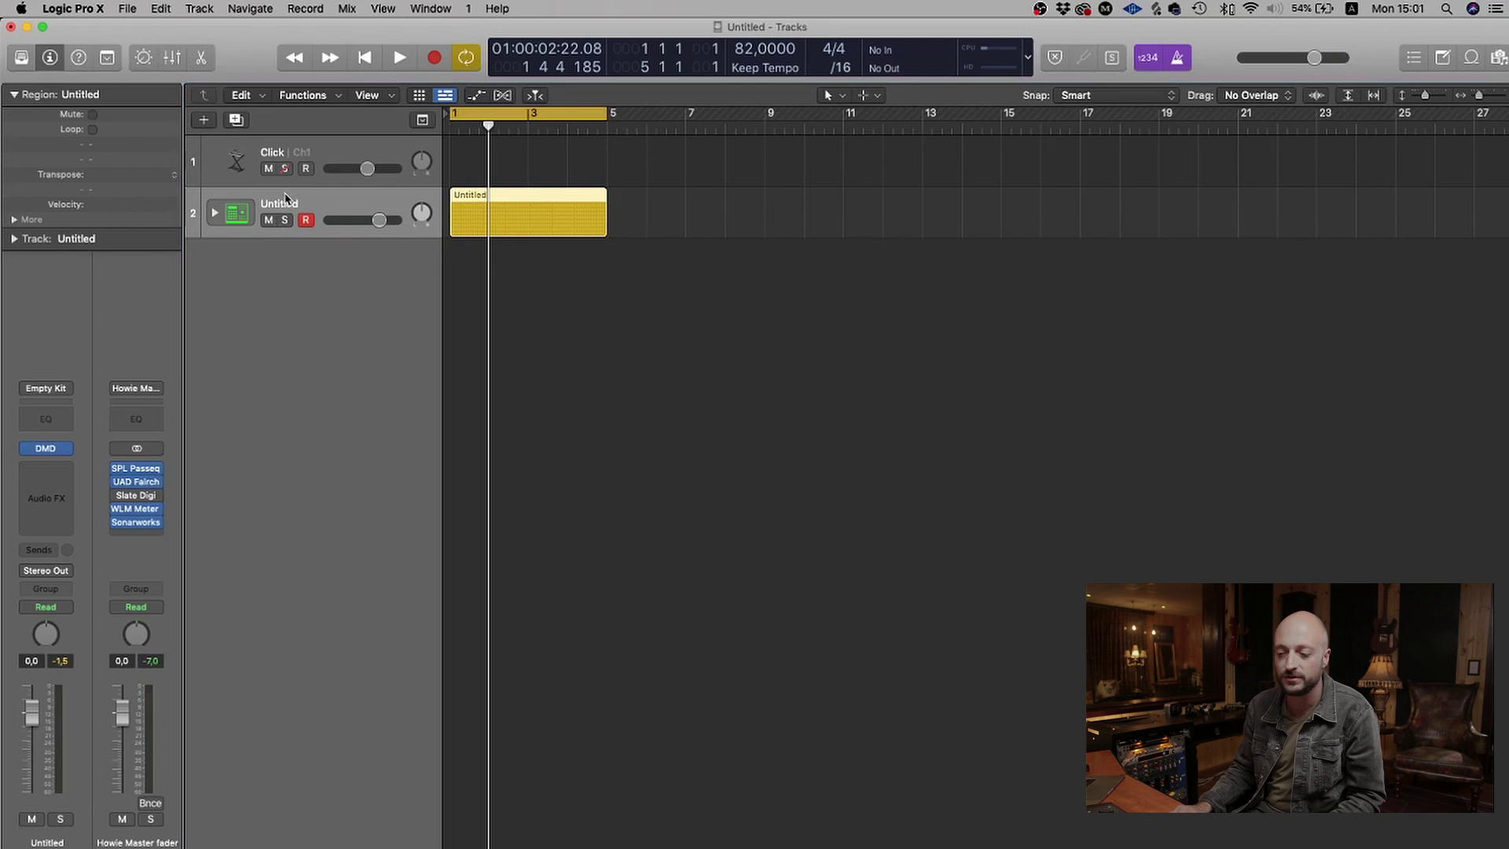
Rename the kit track to 'DMd'.
double_click(287, 203)
type("DMd")
key("Return")
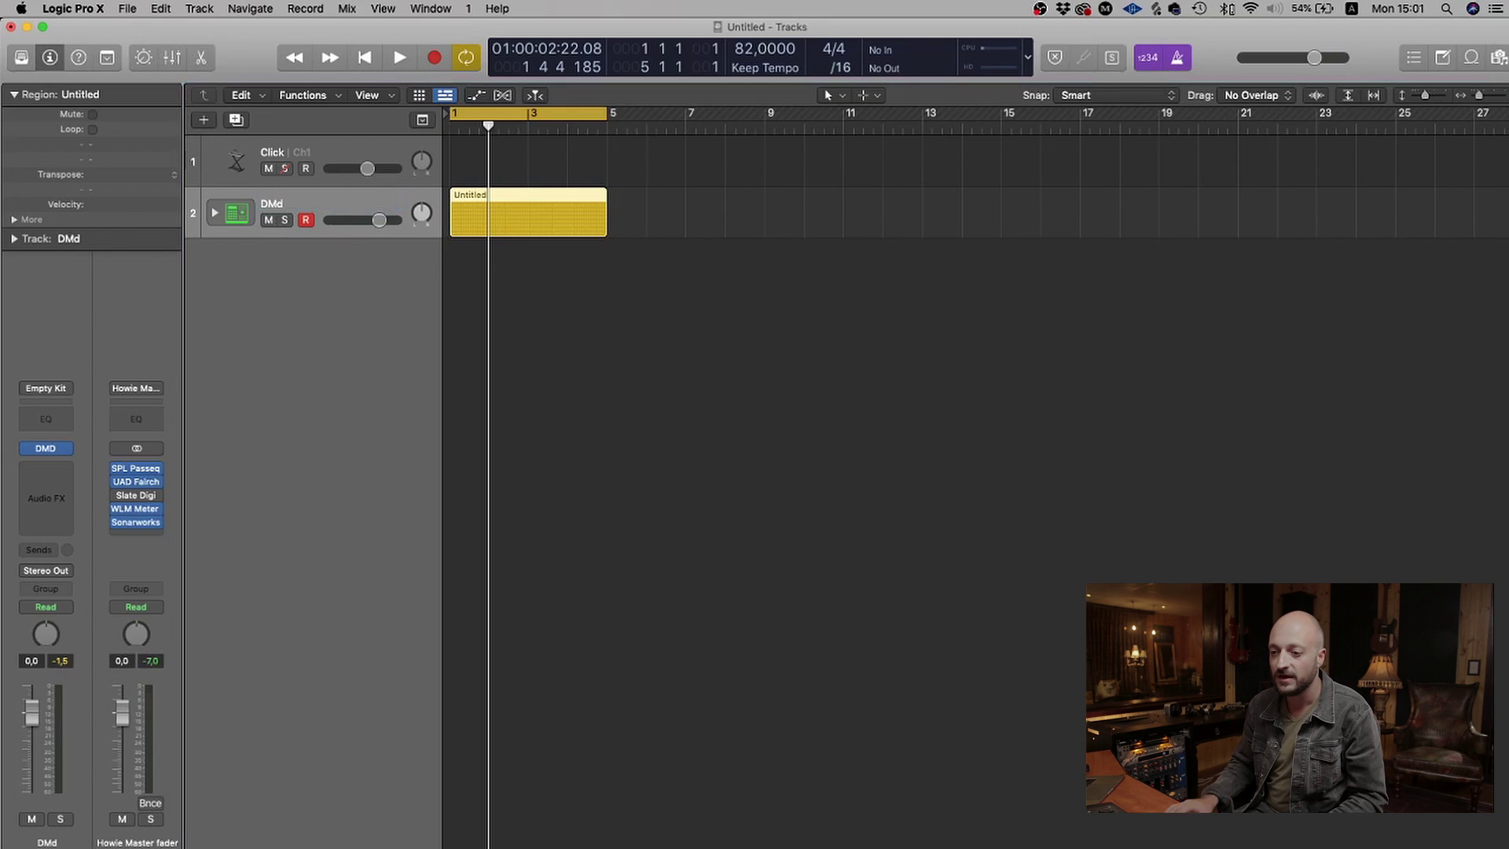
Expand the DMd track stack to show its eight drum subtracks, ending on Kick.
left_click(215, 214)
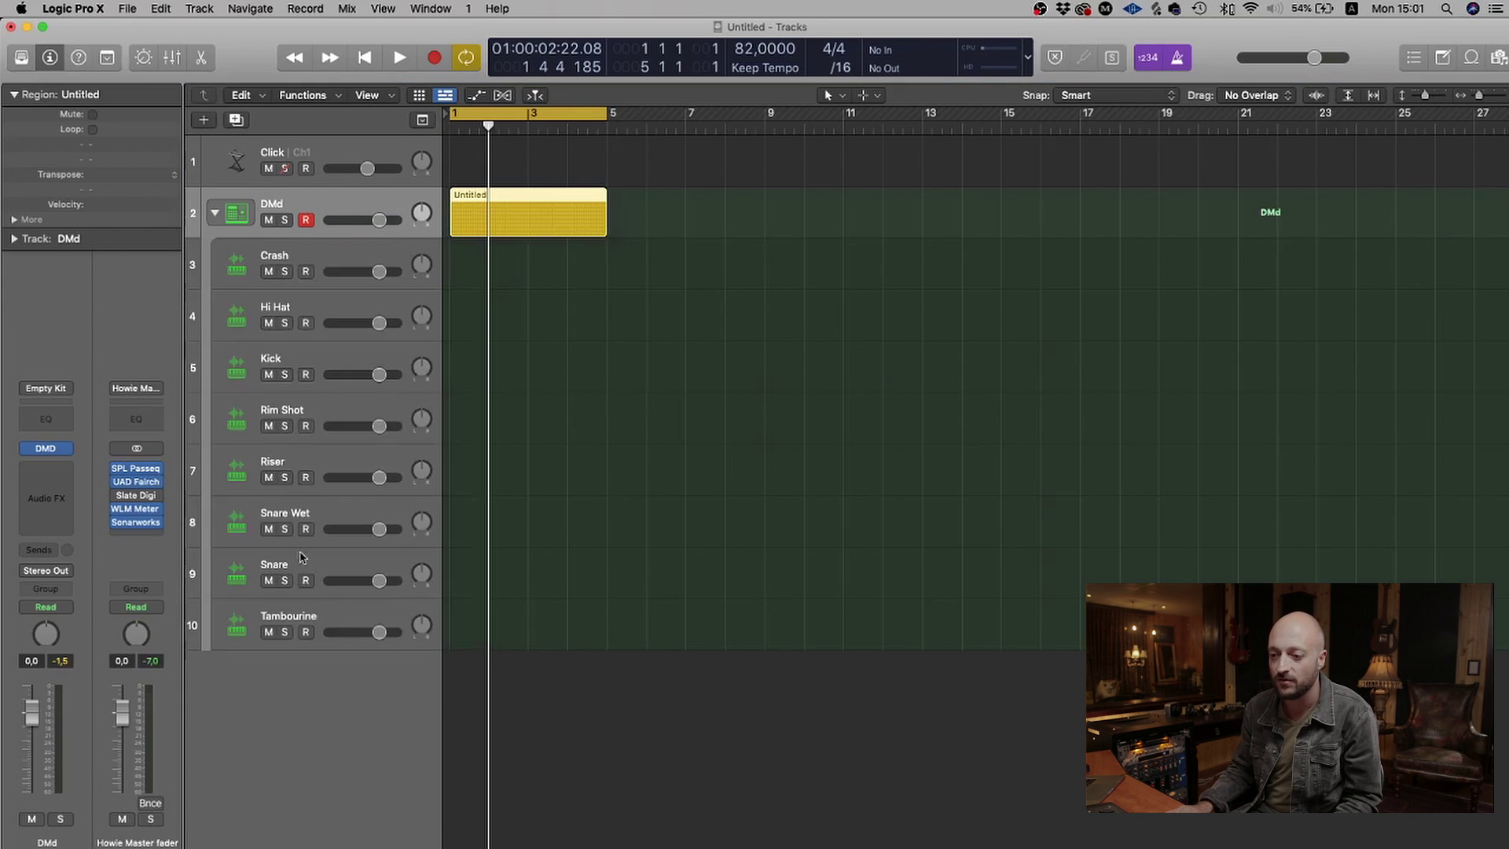
key("Down")
key("Down")
key("Down")
key("Down")
key("Down")
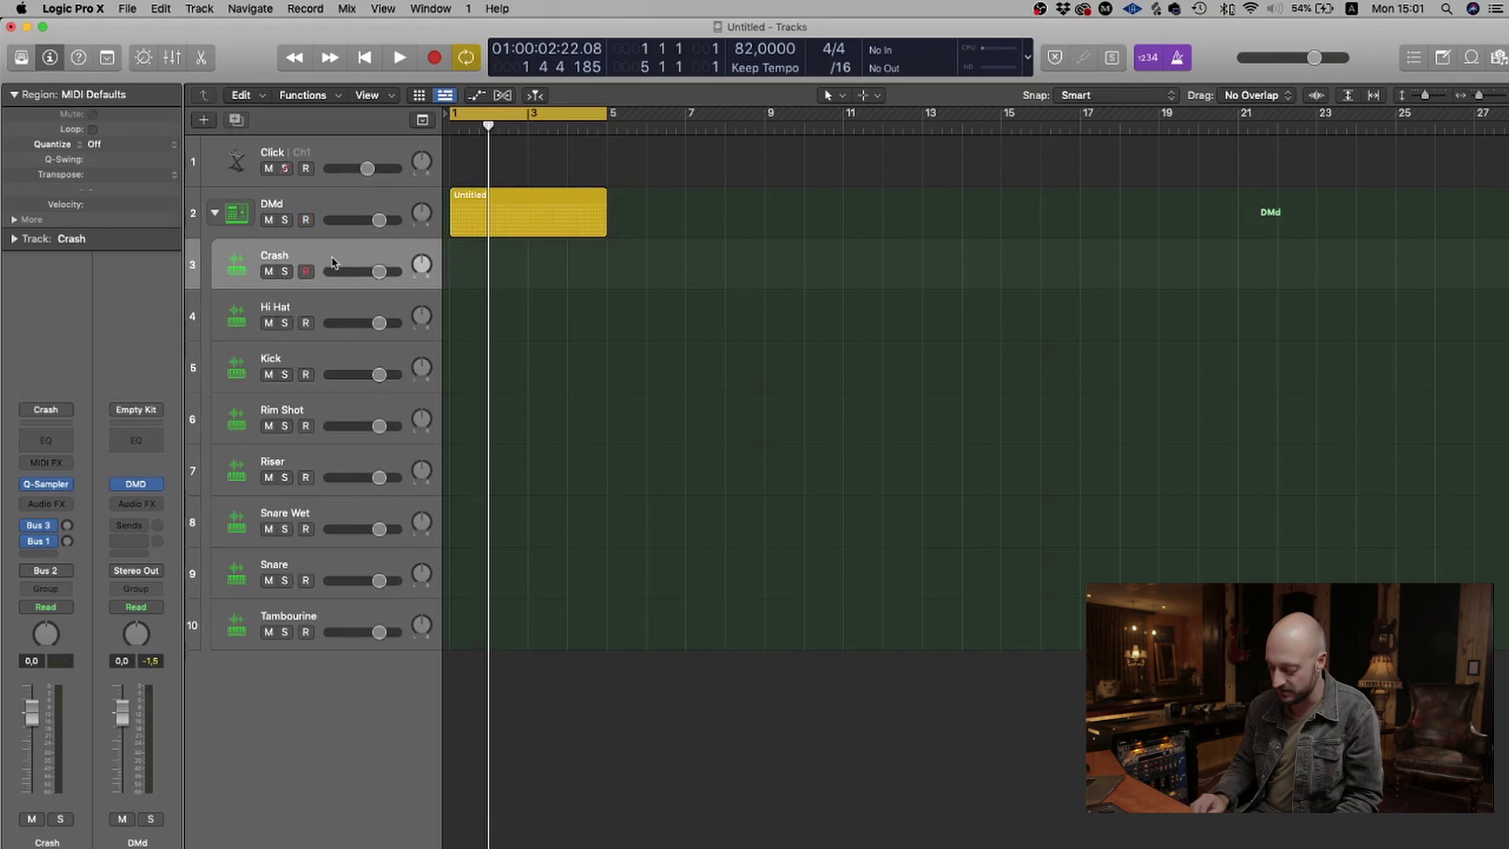
key("Down")
key("Down")
key("Down")
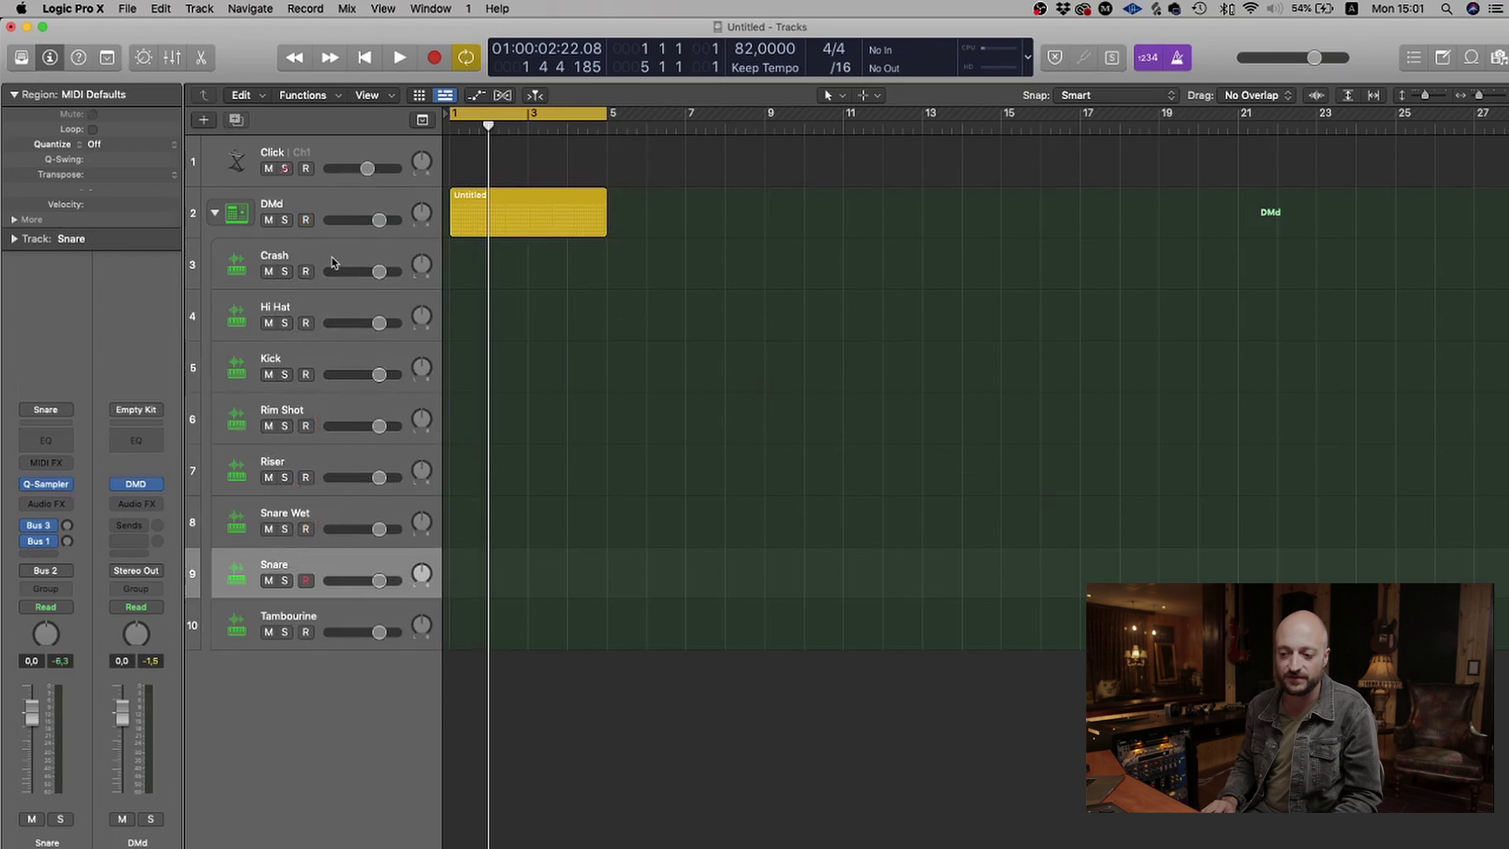
key("Up")
key("Up")
key("Up")
key("Up")
key("Up")
key("Up")
key("Up")
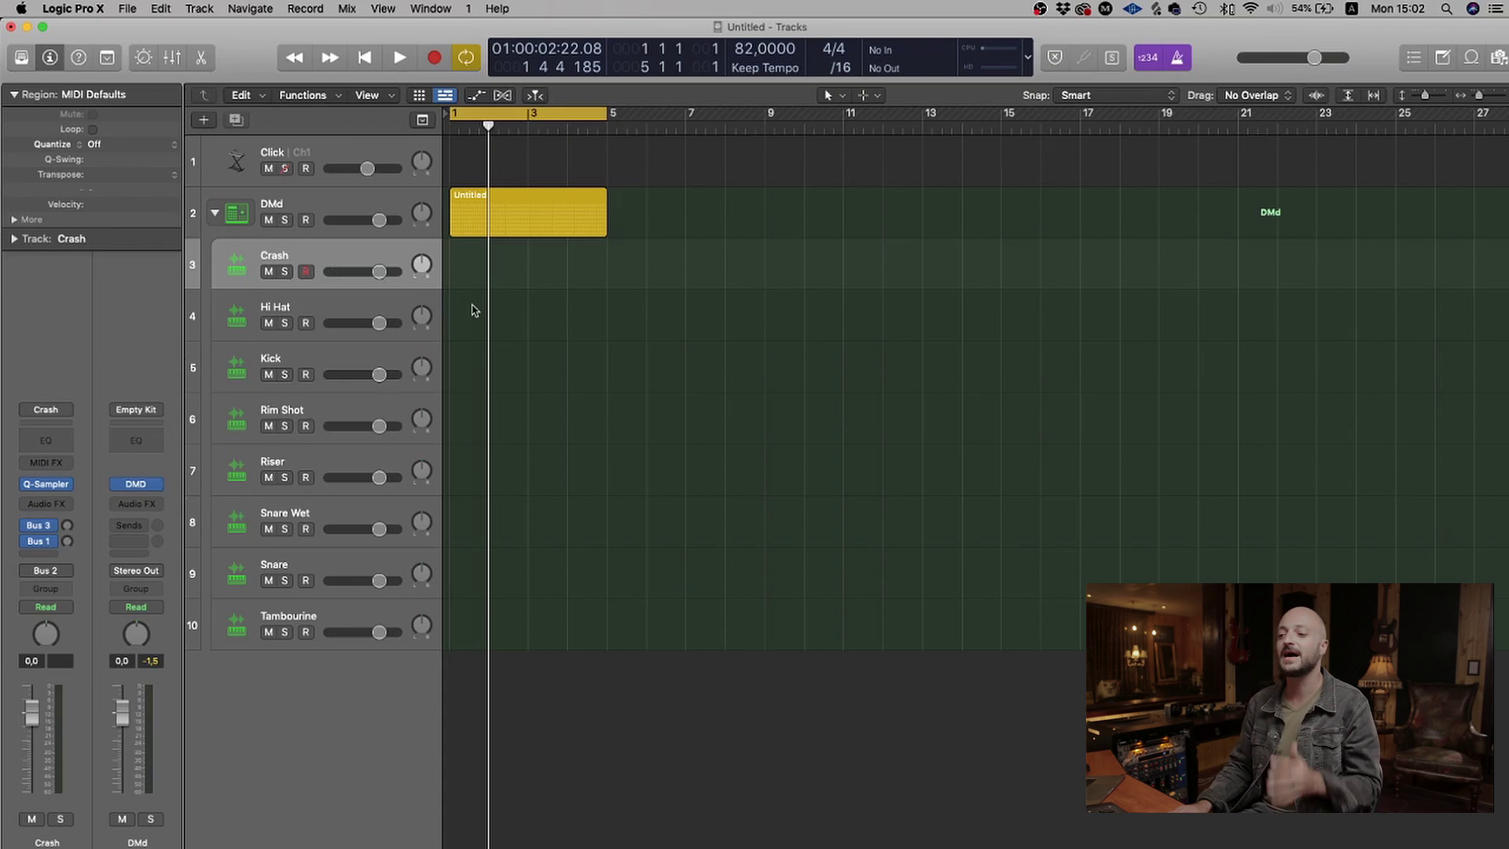
Open the 'Untitled' region in the Step Sequencer, resize the editor and mute step preview.
left_click(506, 215)
double_click(506, 215)
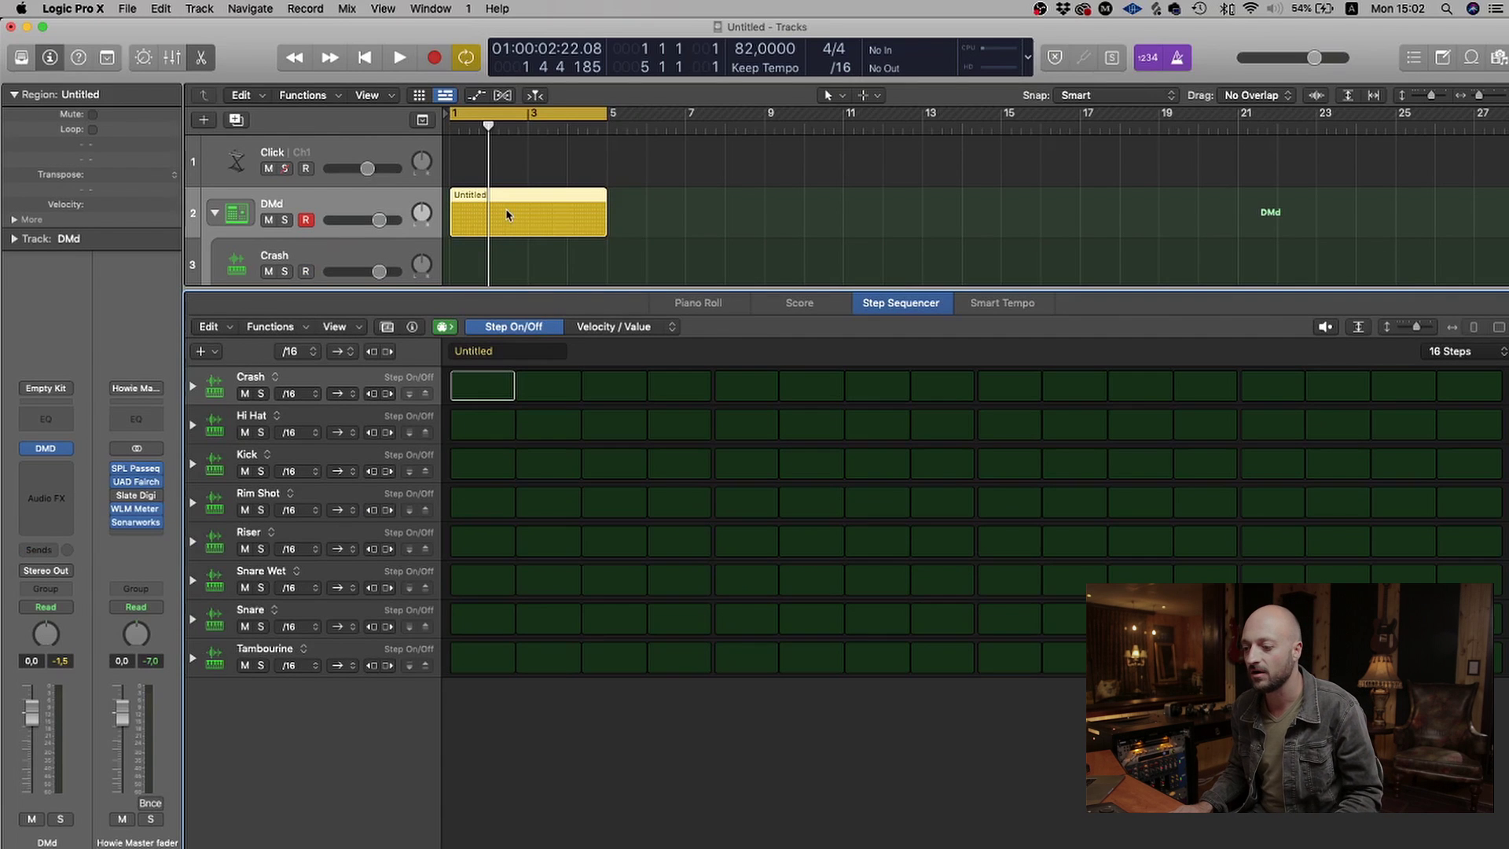
mouse_move(723, 290)
left_mouse_down()
mouse_move(723, 246)
mouse_move(723, 295)
left_mouse_up()
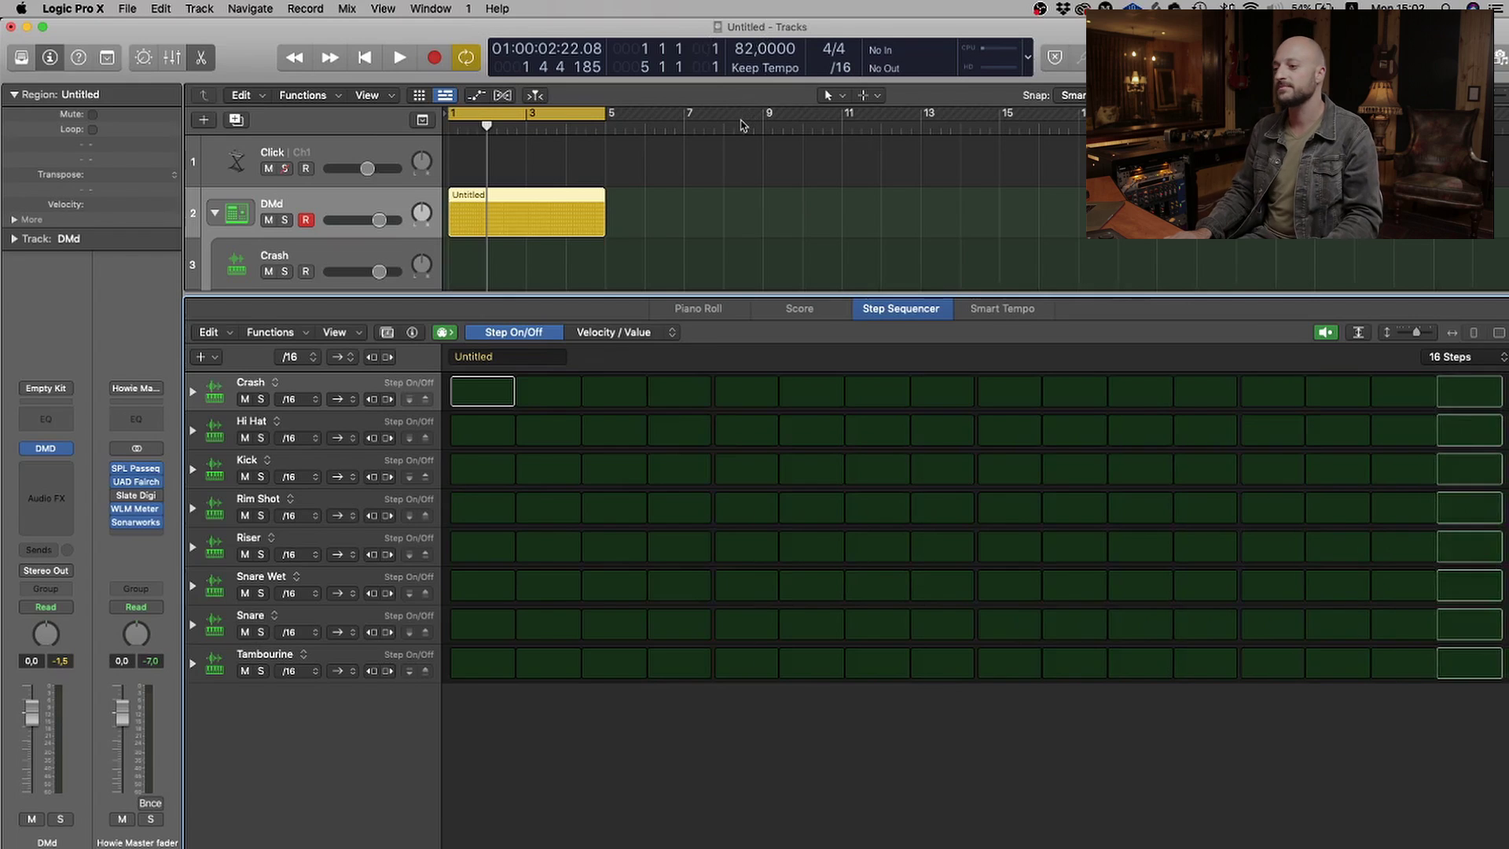
left_click(1322, 335)
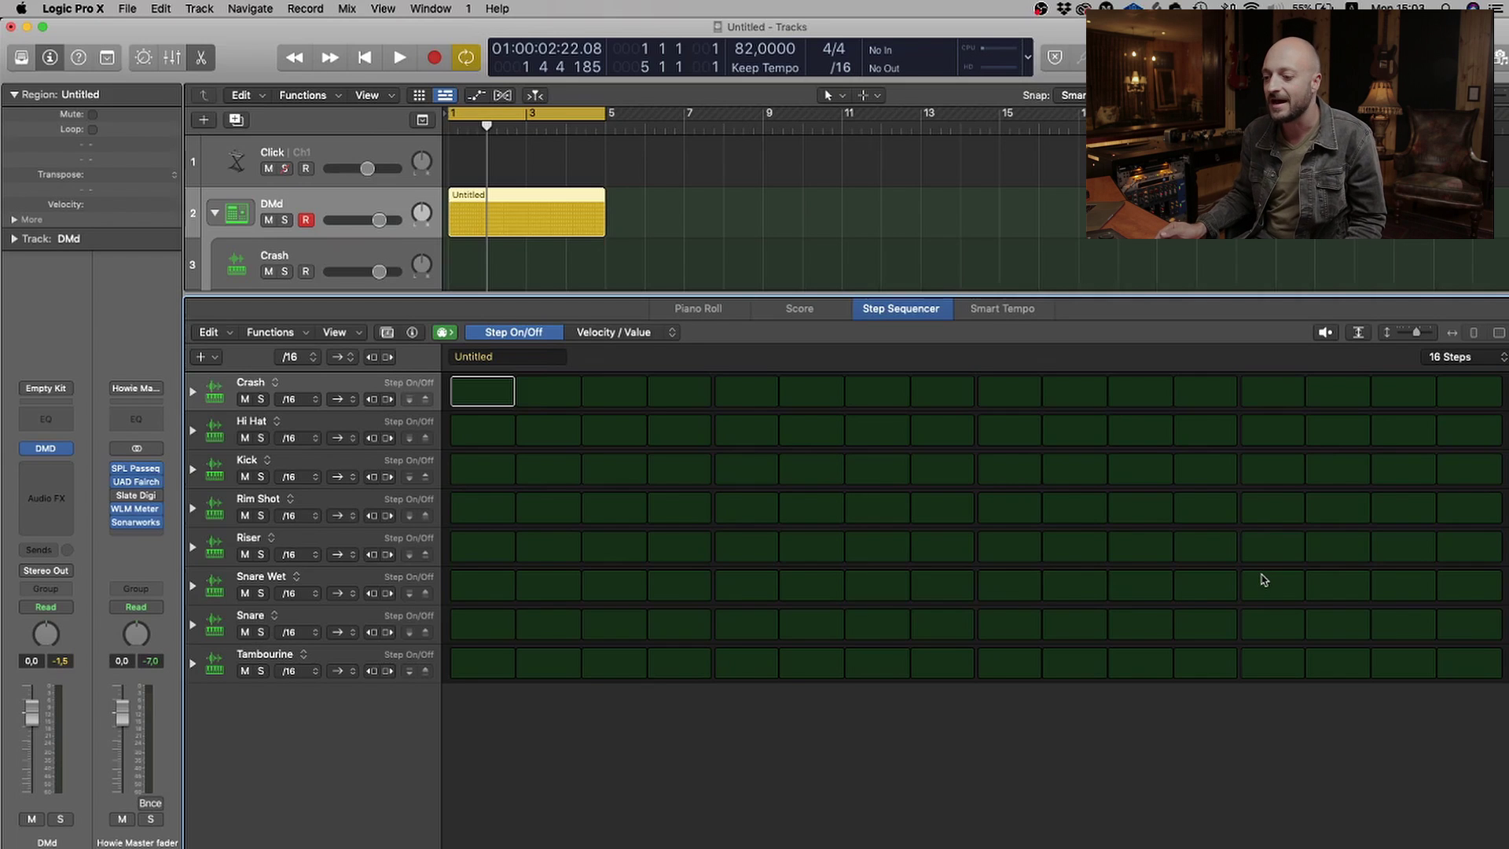
Try kick steps 1 and 5, clear them again, and re-enable step preview.
left_click(461, 465)
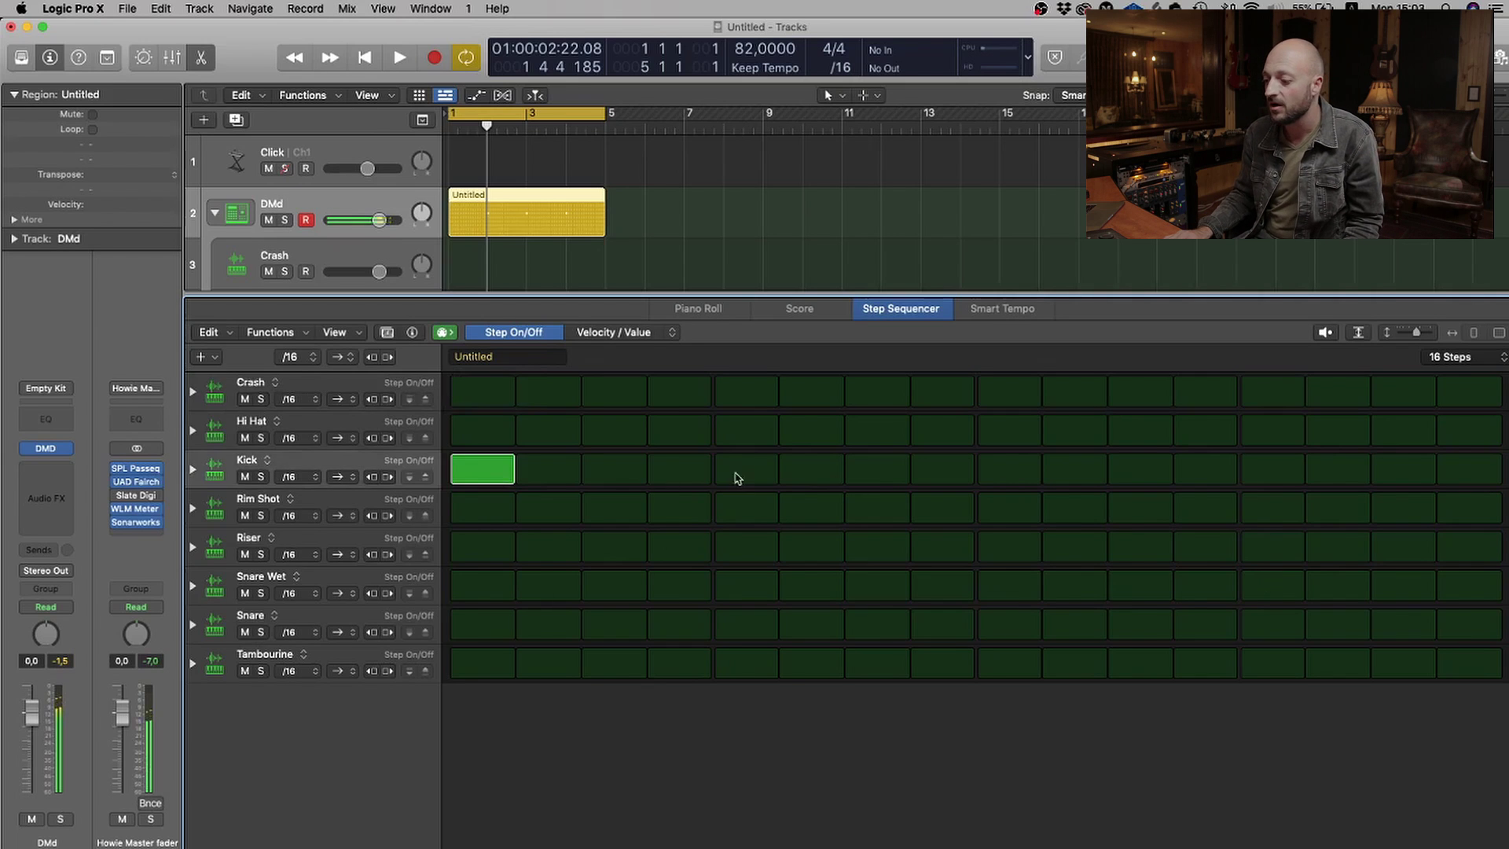
left_click(747, 472)
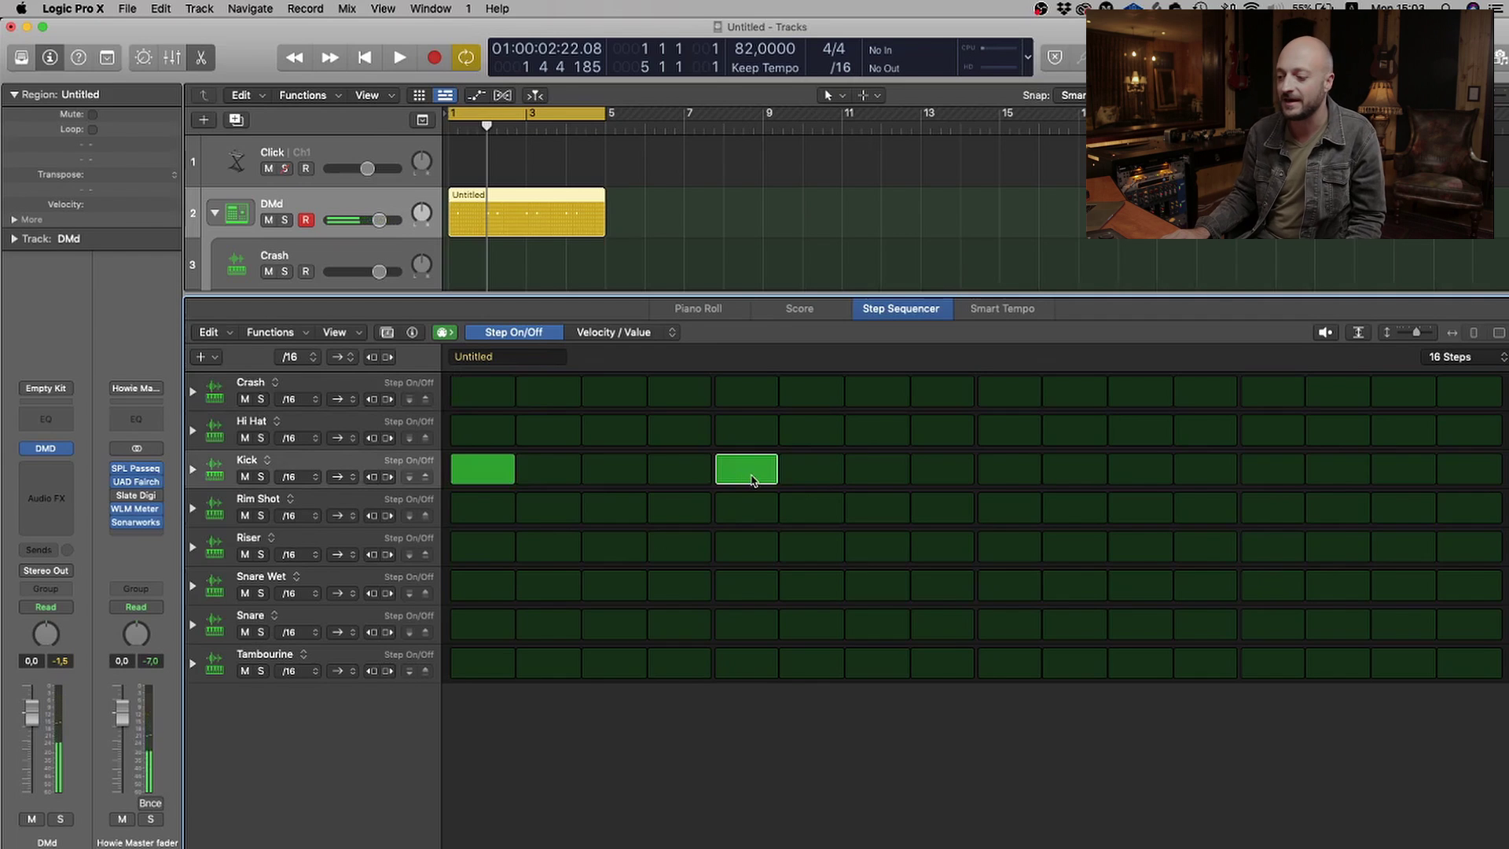
left_click(755, 475)
left_click(488, 474)
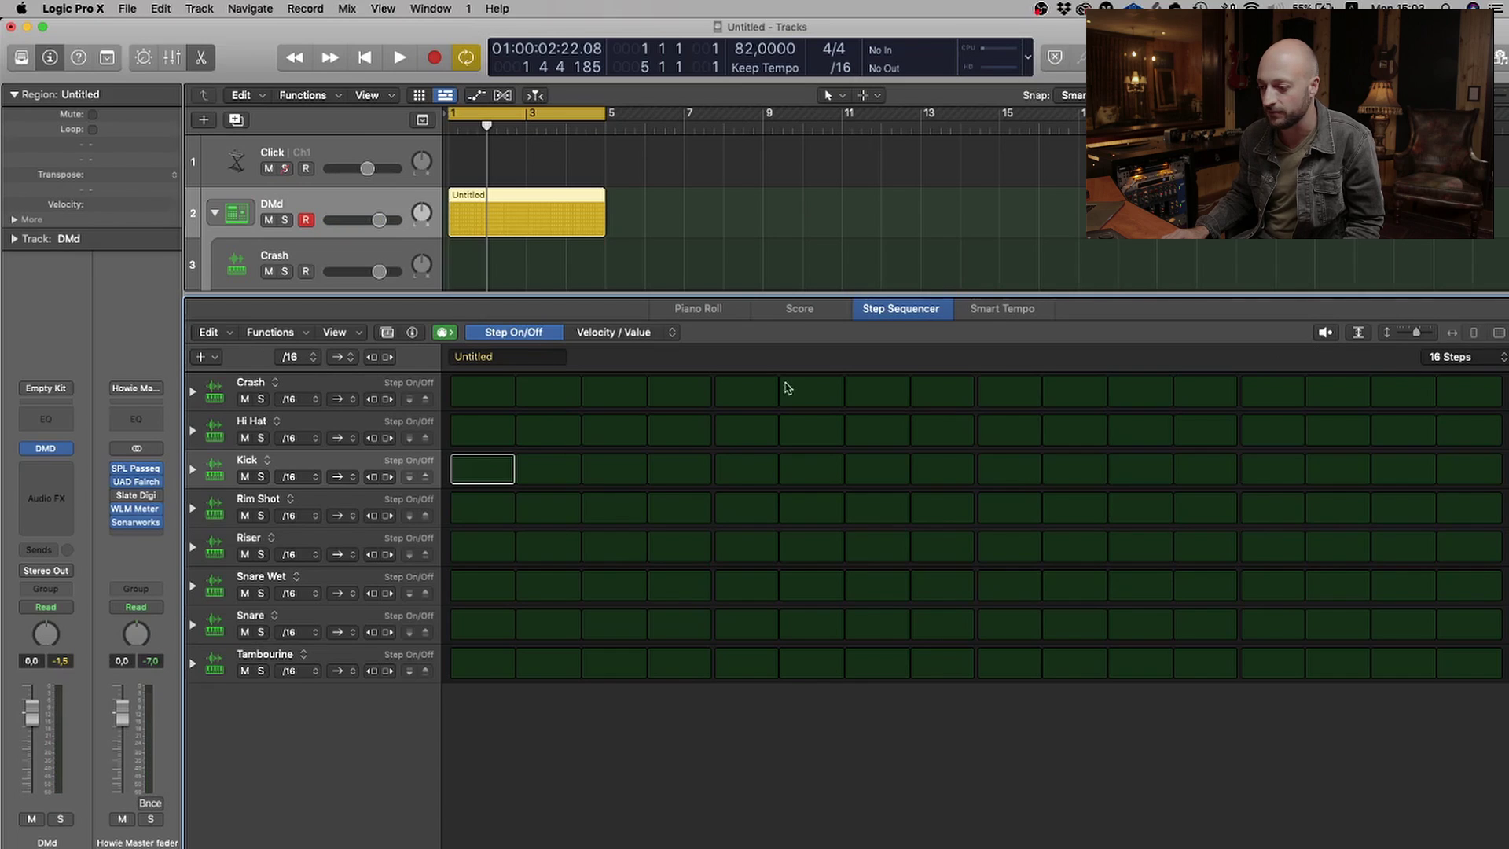
left_click(1331, 334)
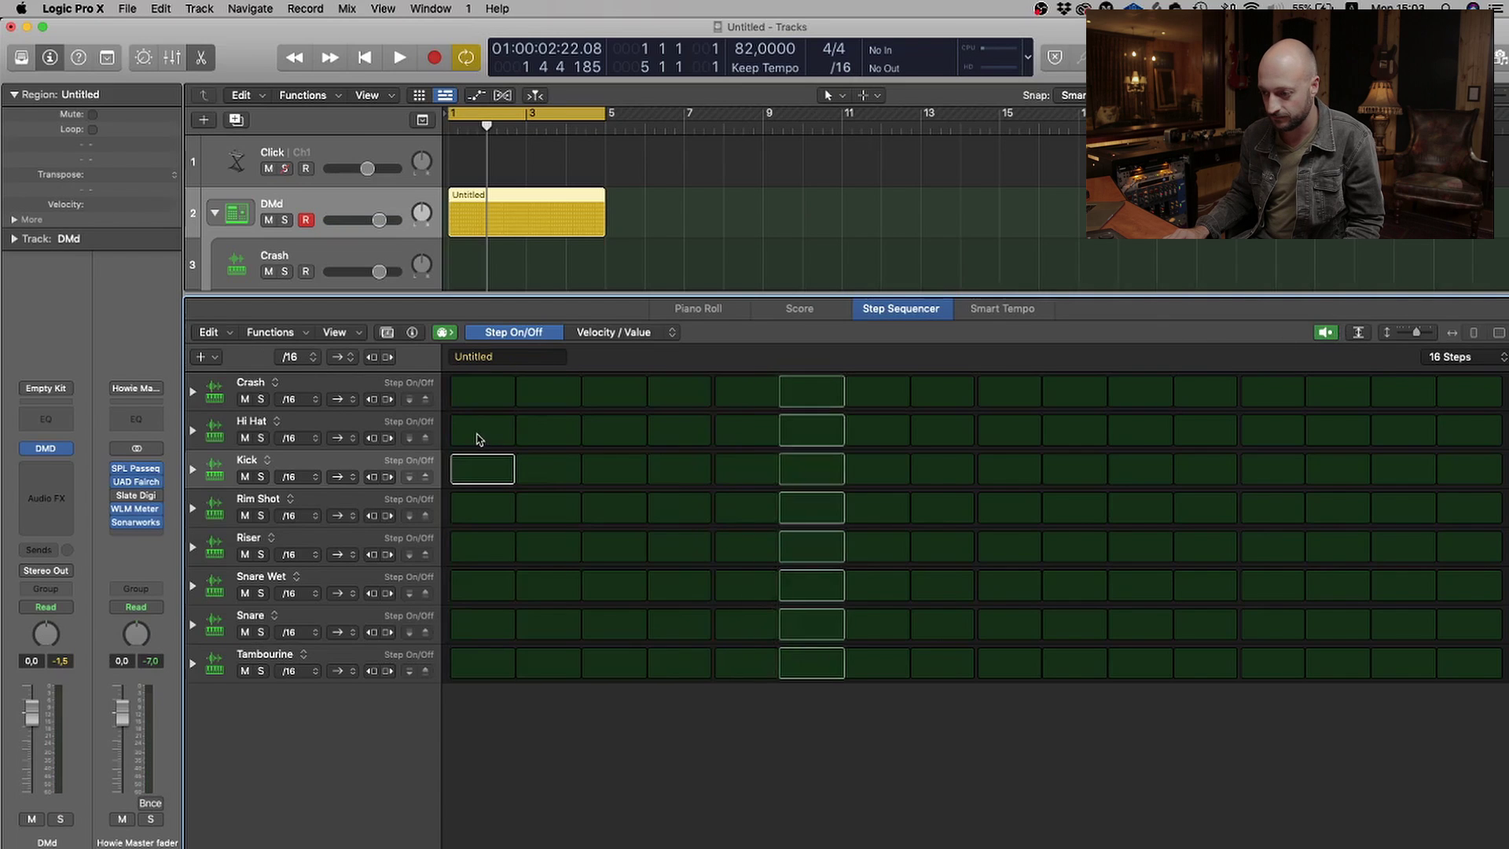
Fill all 16 Hi Hat steps and add kicks on steps 1, 4, 7, 10 and 16.
left_click_drag(483, 430, 1492, 437)
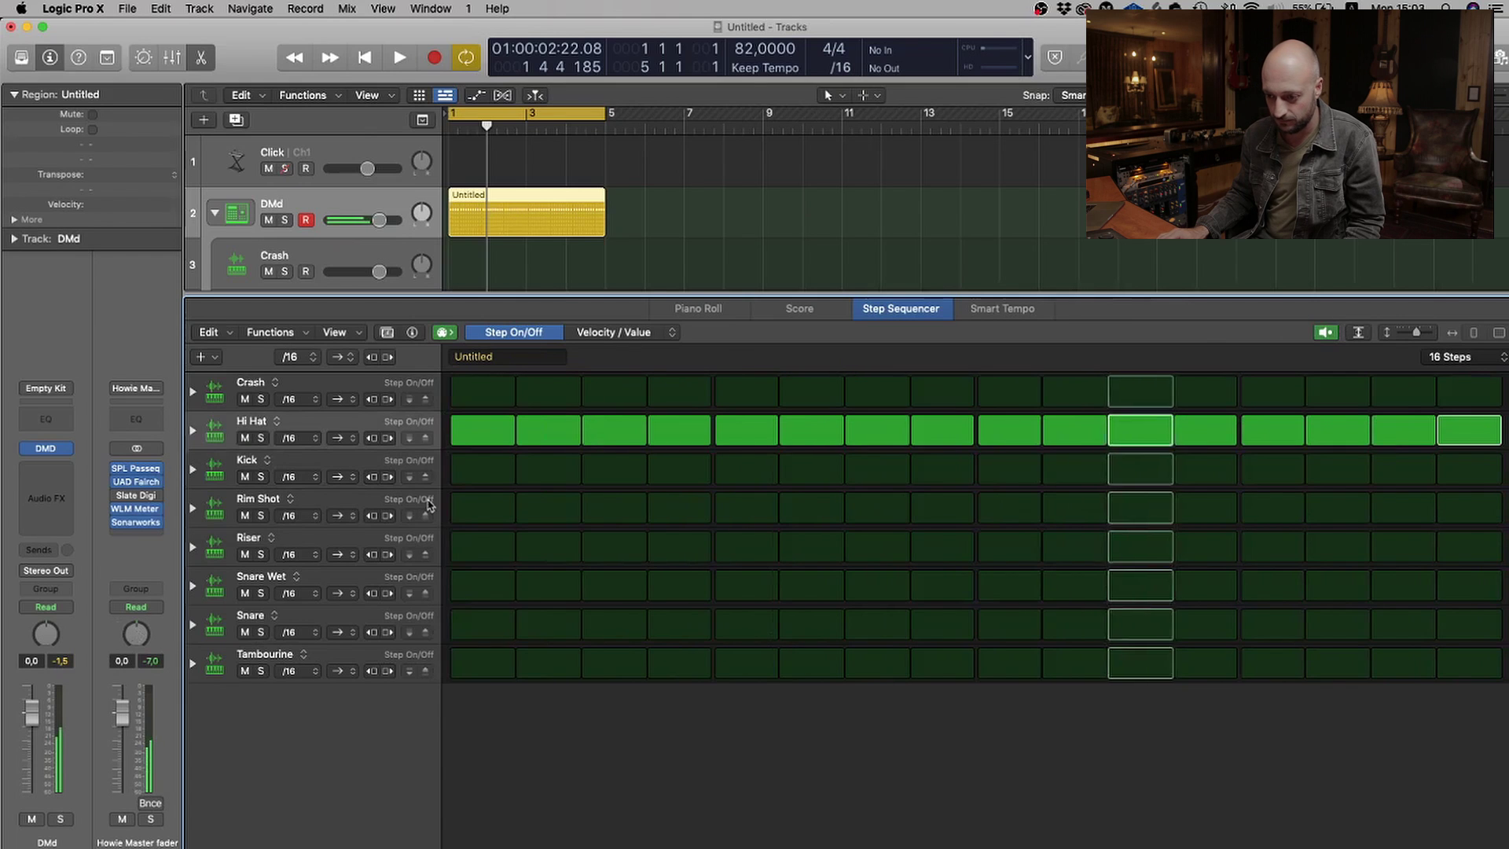
left_click(482, 469)
left_click(680, 470)
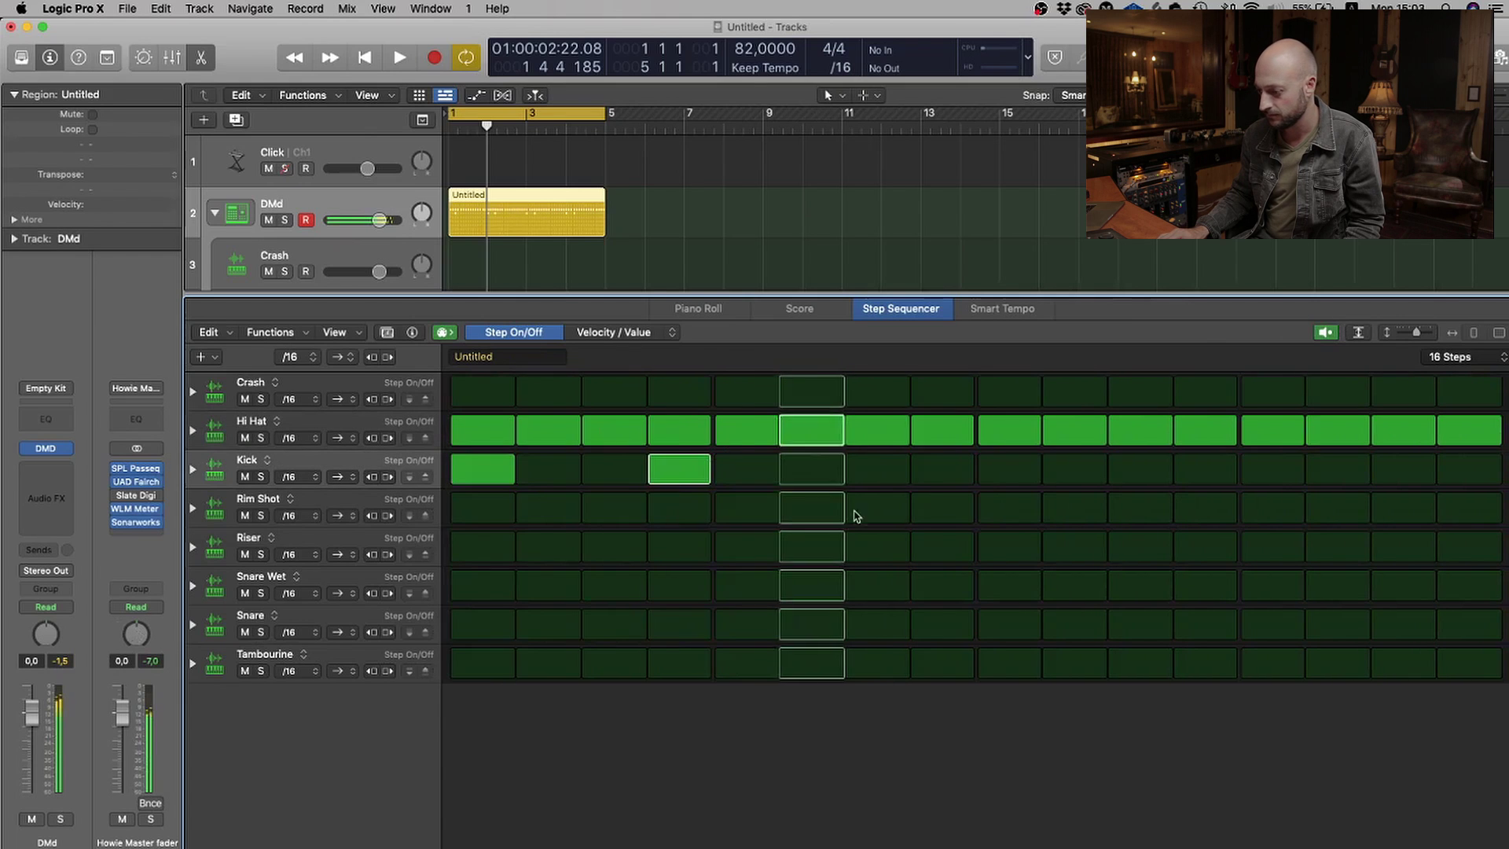
left_click(875, 471)
left_click(1049, 469)
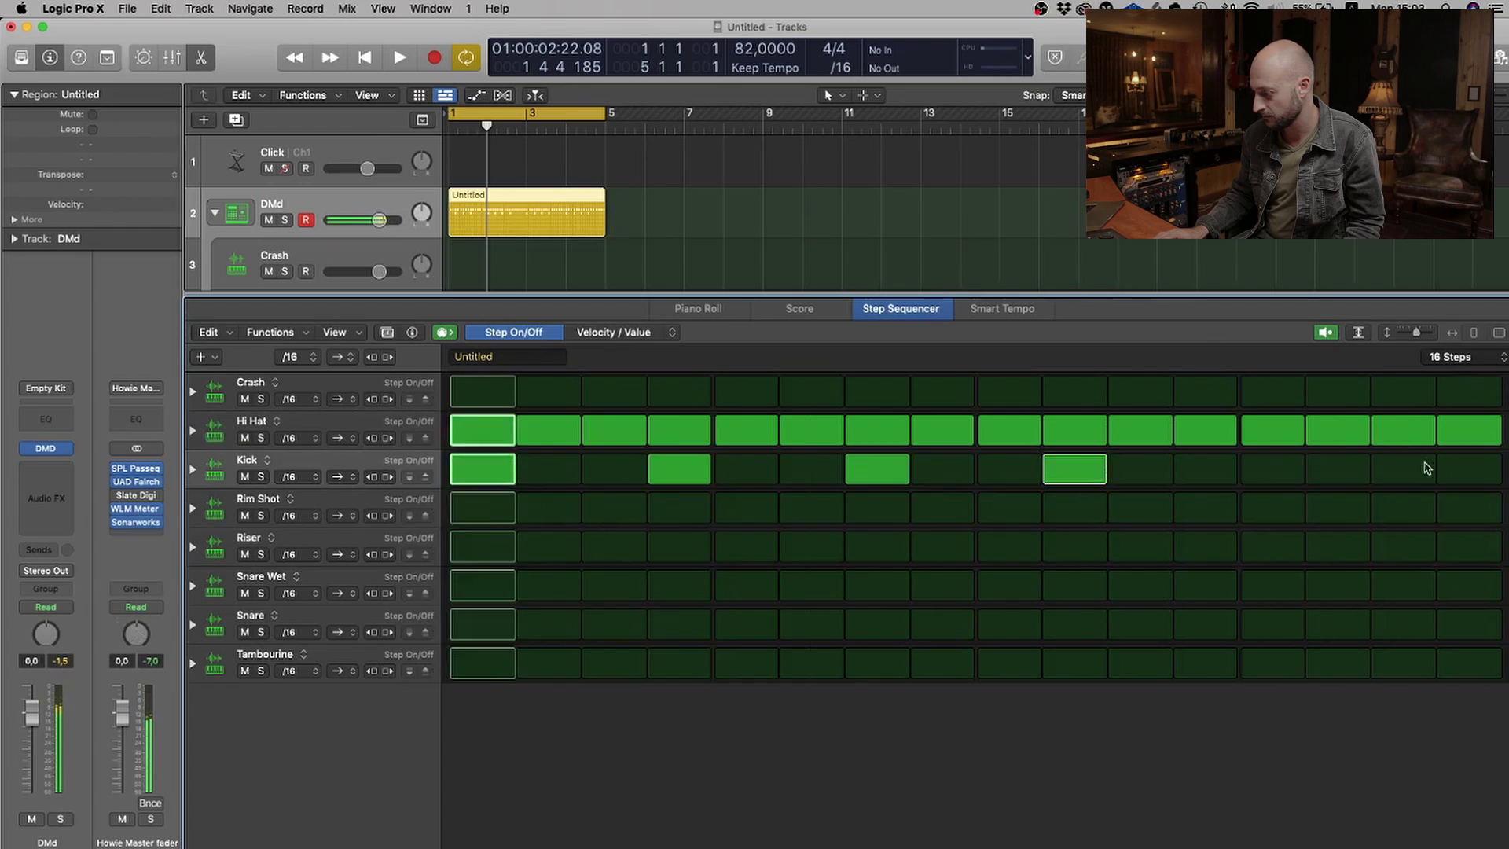
left_click(1469, 469)
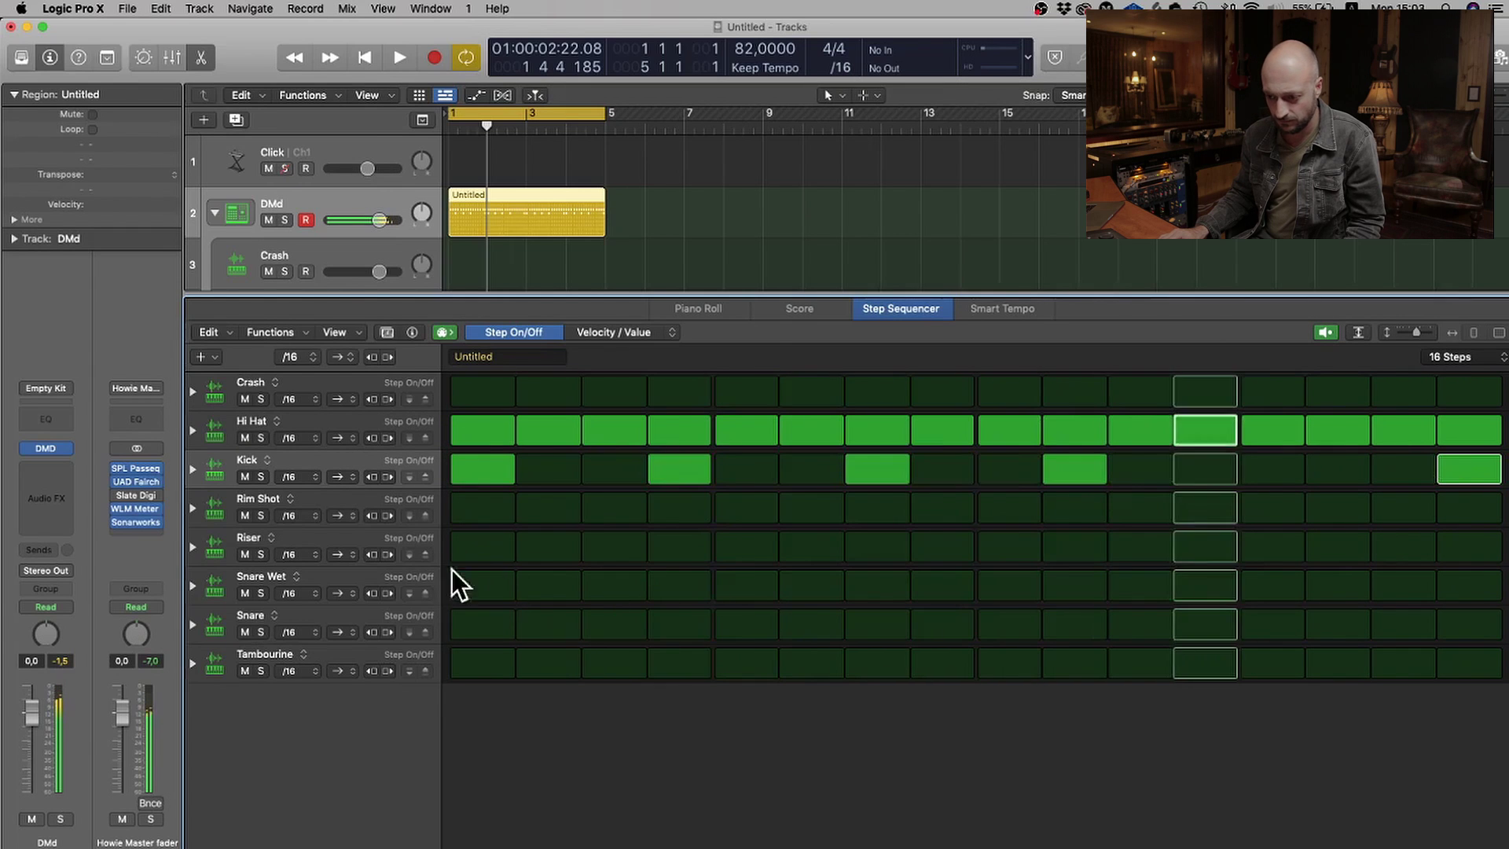
Add snares on steps 5 and 13, then stop the preview and return to the start.
left_click(745, 627)
left_click(1272, 627)
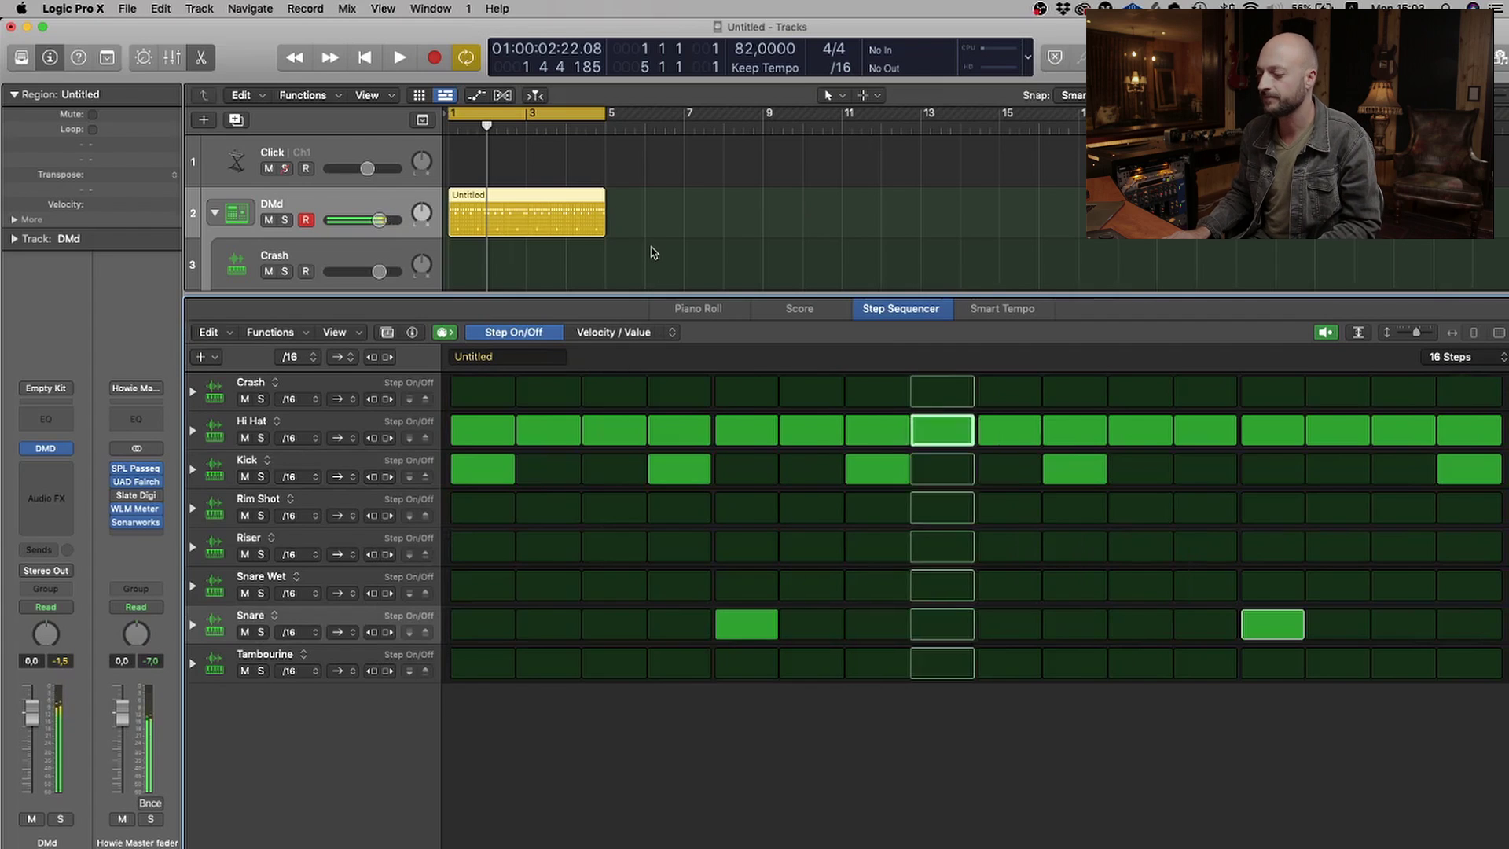
key("space")
key("Return")
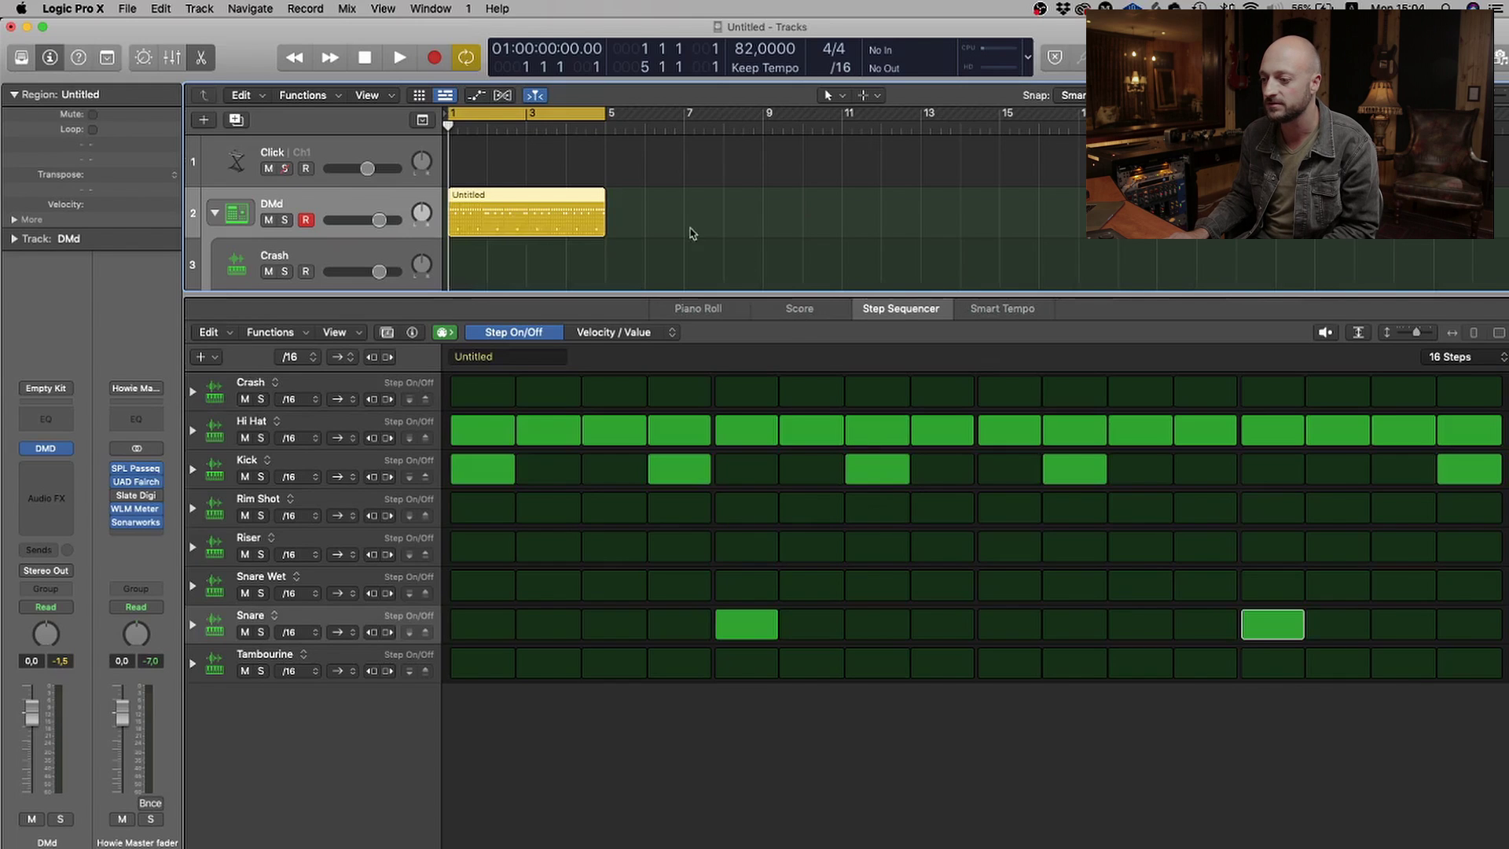
Select the 'Untitled' region and play the beat once.
left_click(644, 224)
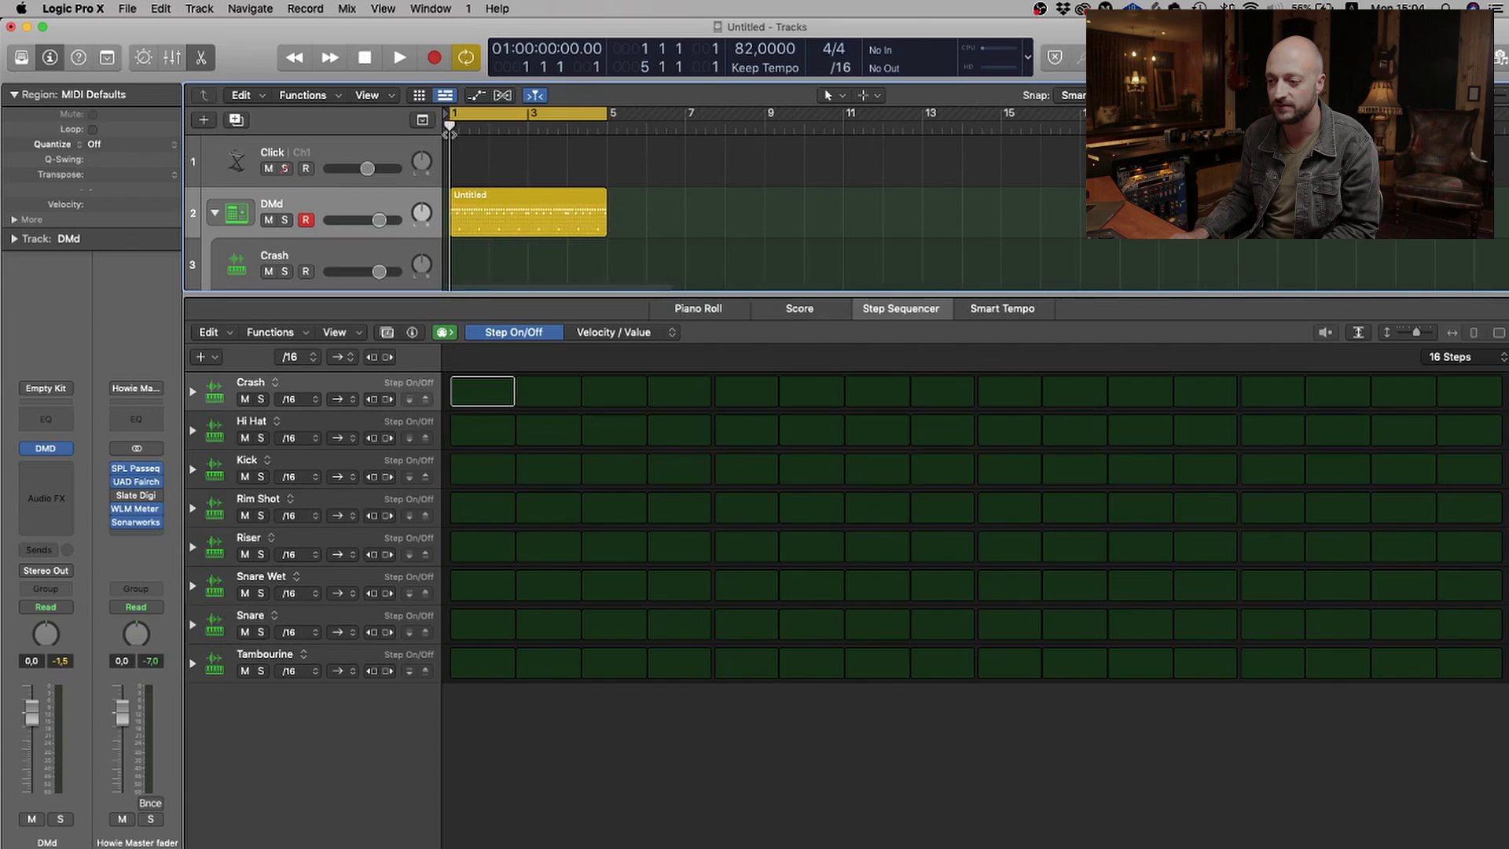
left_click(545, 227)
key("space")
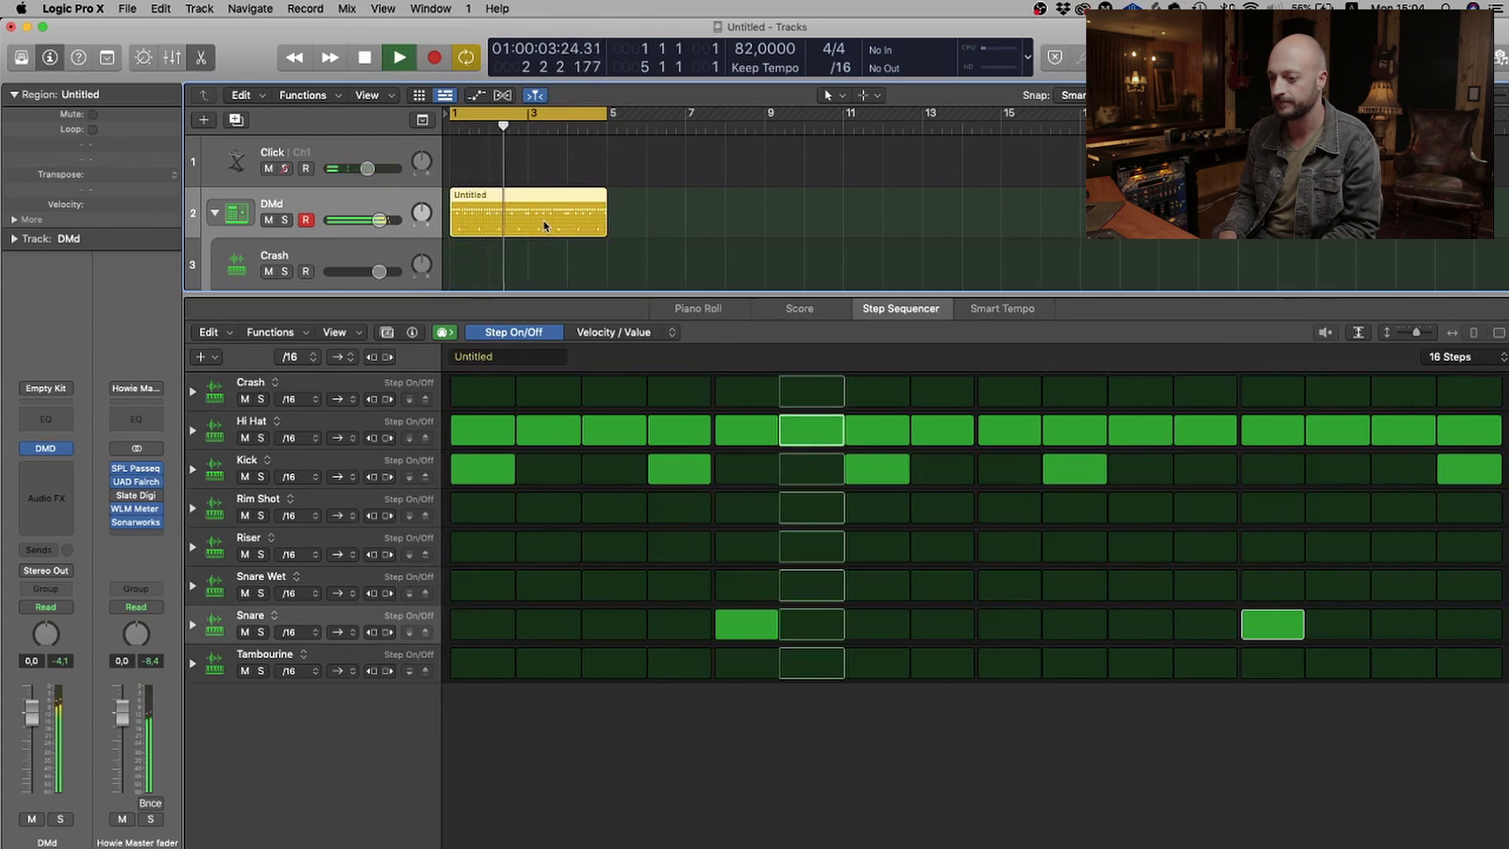
key("space")
Toggle the Mixer off again, replay the beat, then disarm the Hi Hat track's record button.
key("x")
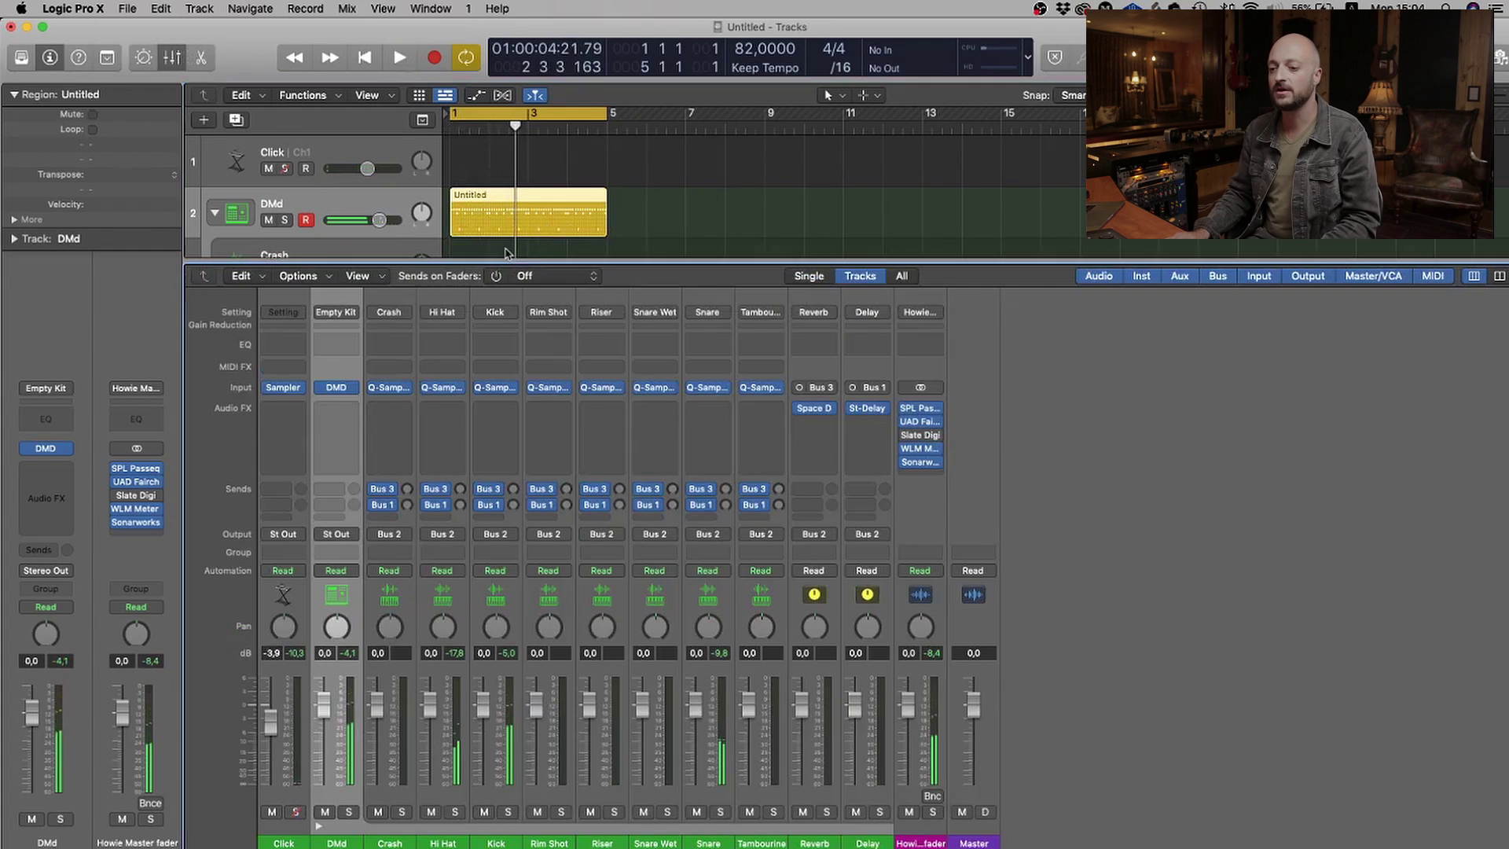
key("x")
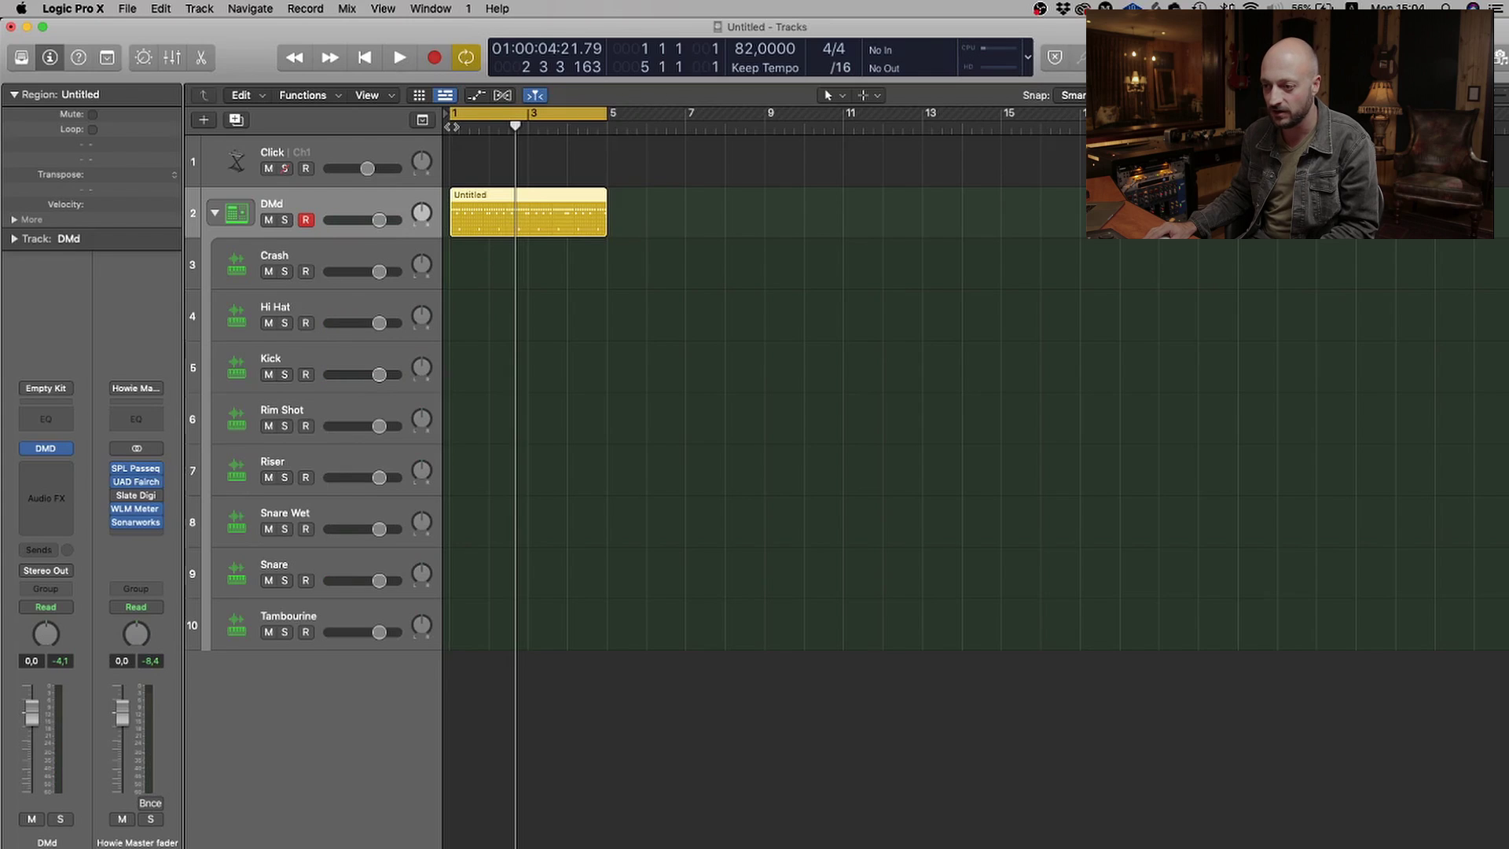
key("space")
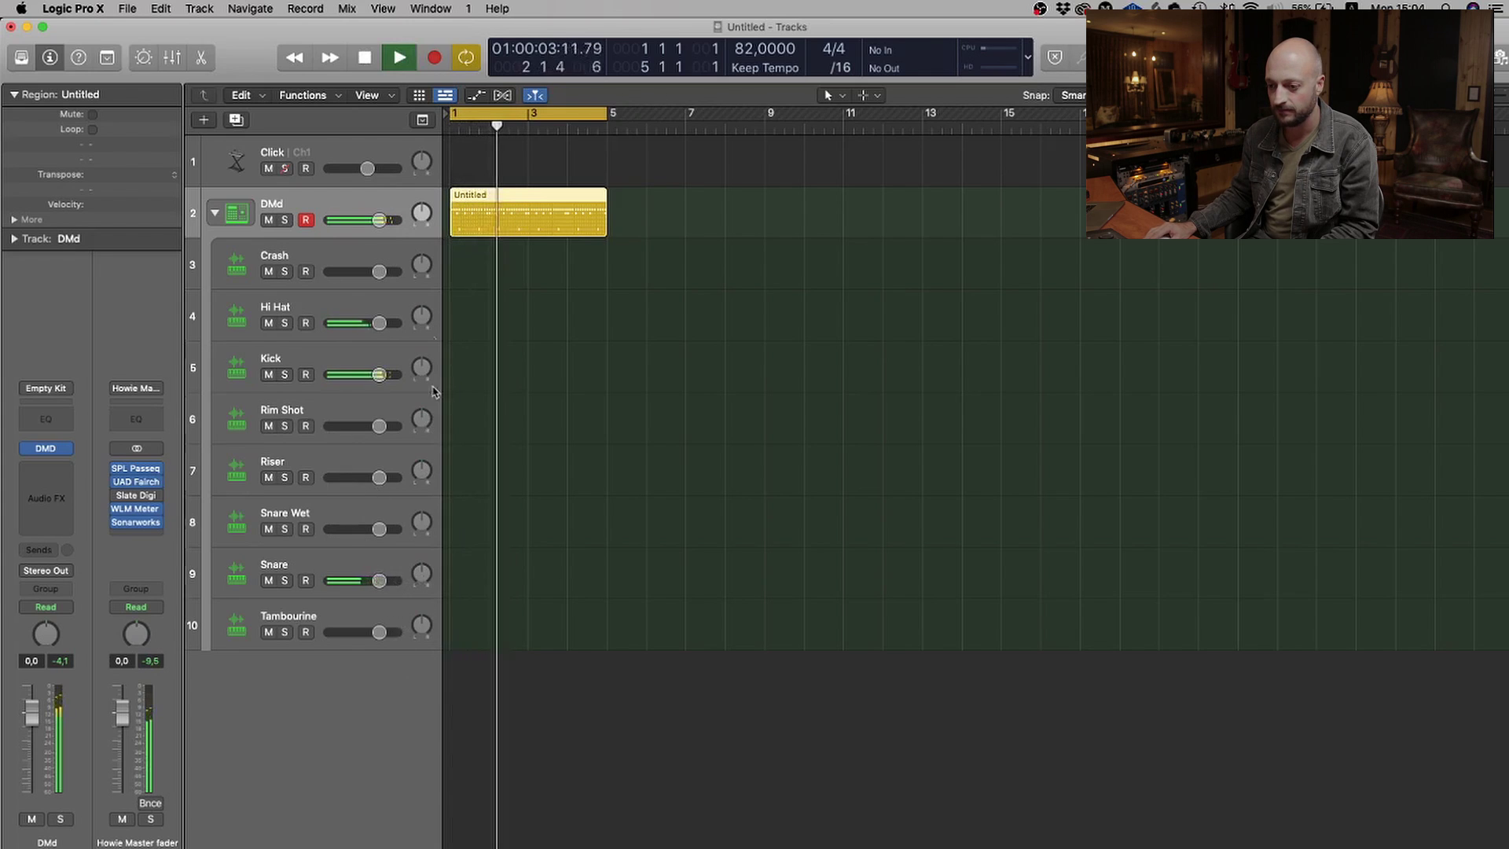
key("space")
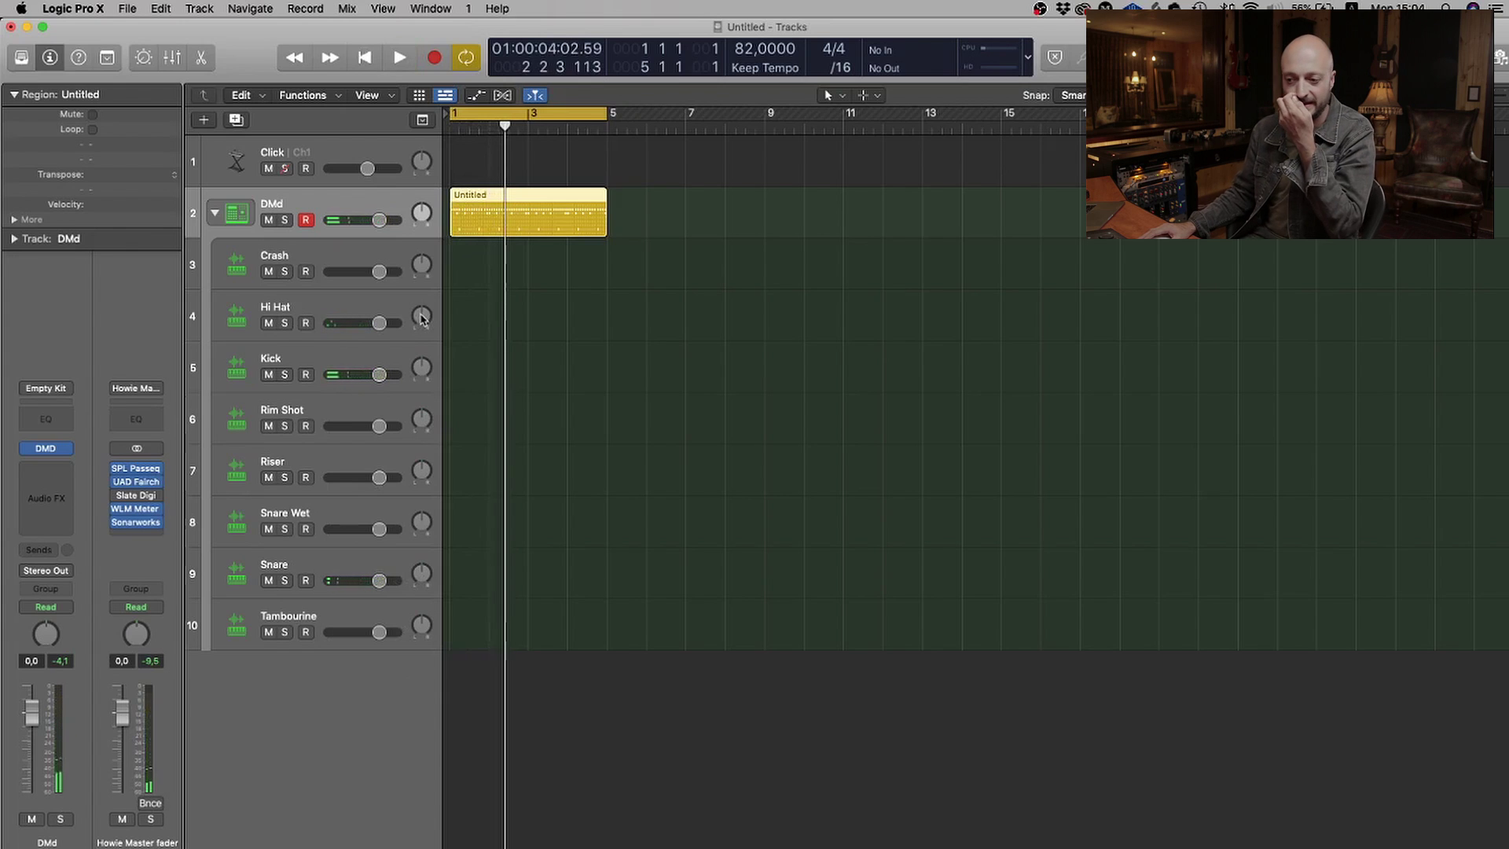
left_click(326, 313)
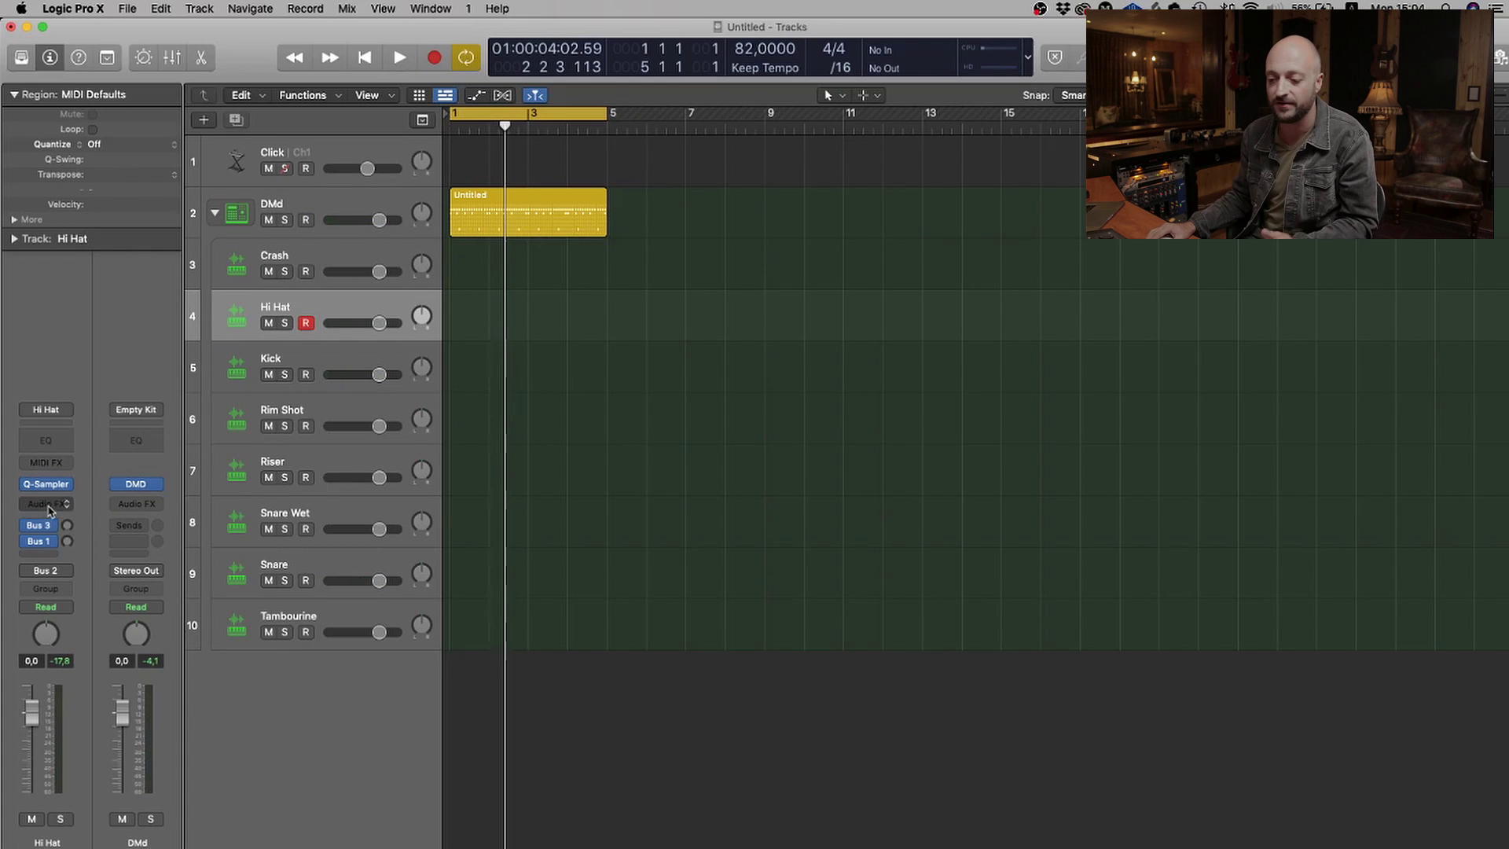
left_click(306, 323)
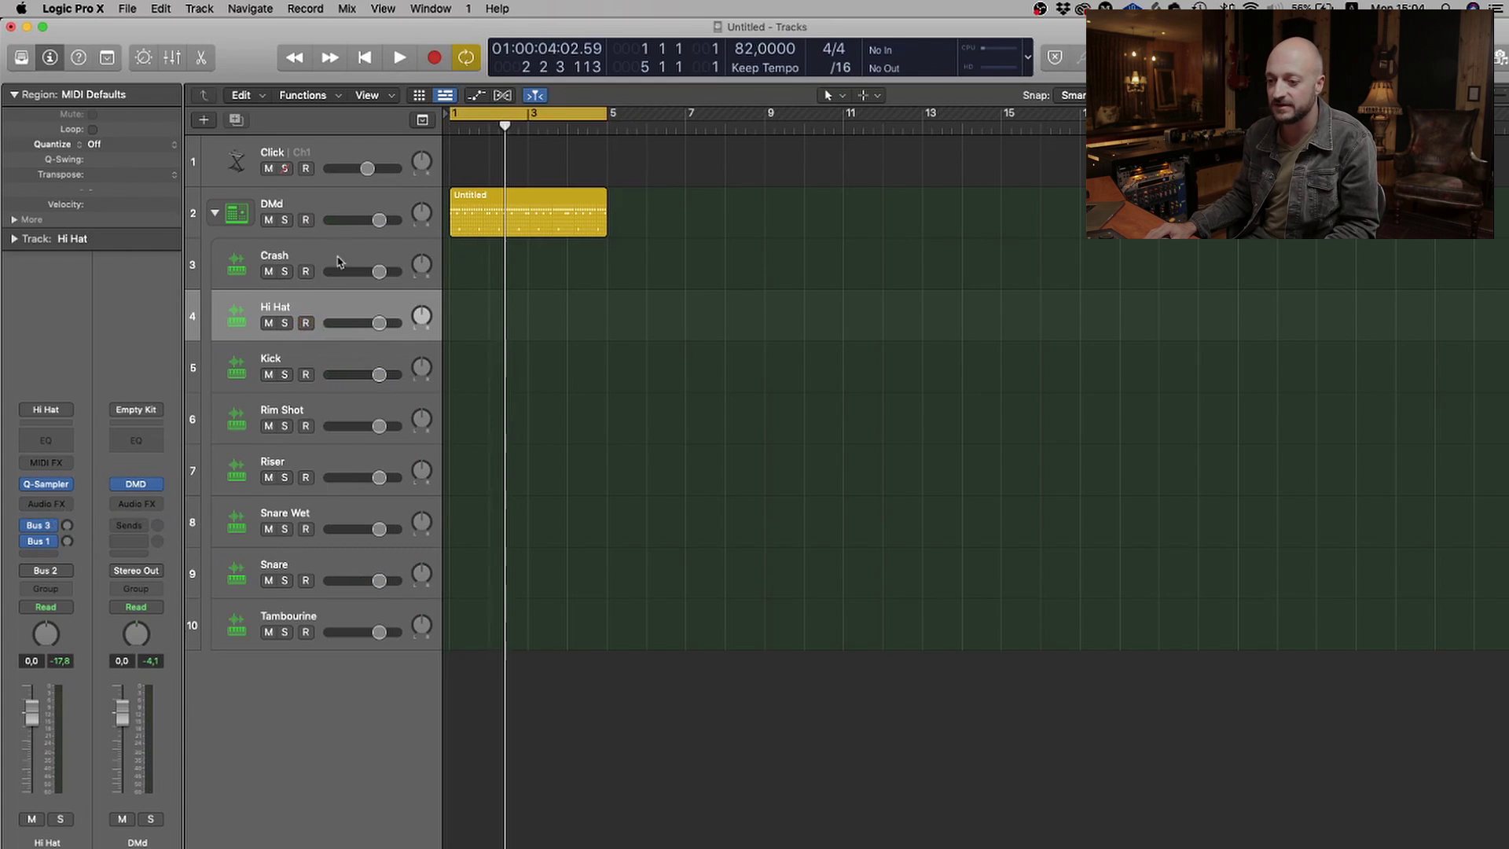
Reopen the 'Untitled' region's step pattern and expand Hi Hat to show Velocity and Note Repeat lanes.
left_click(337, 261)
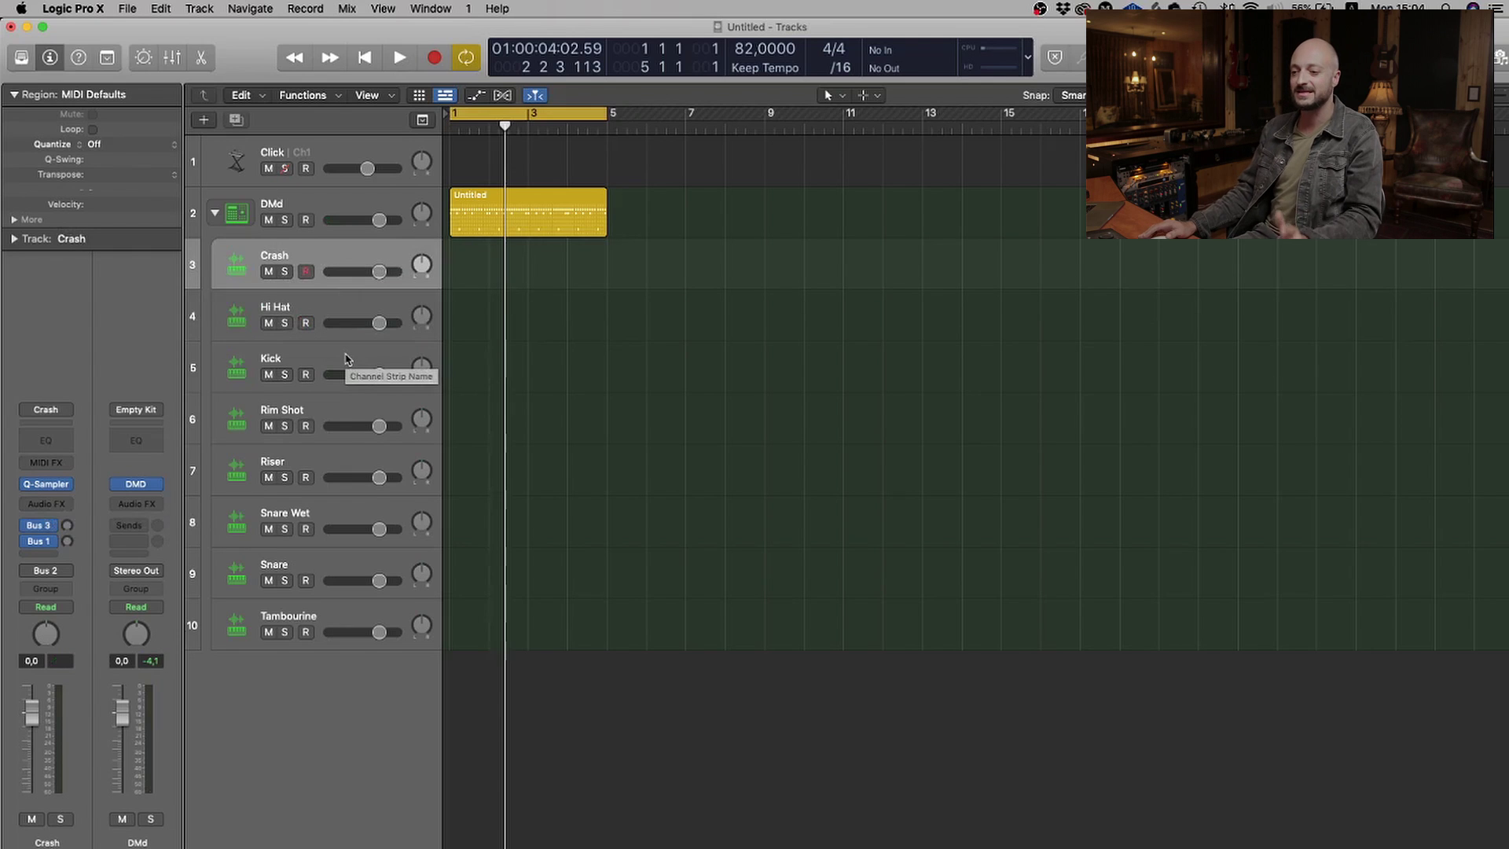
double_click(500, 216)
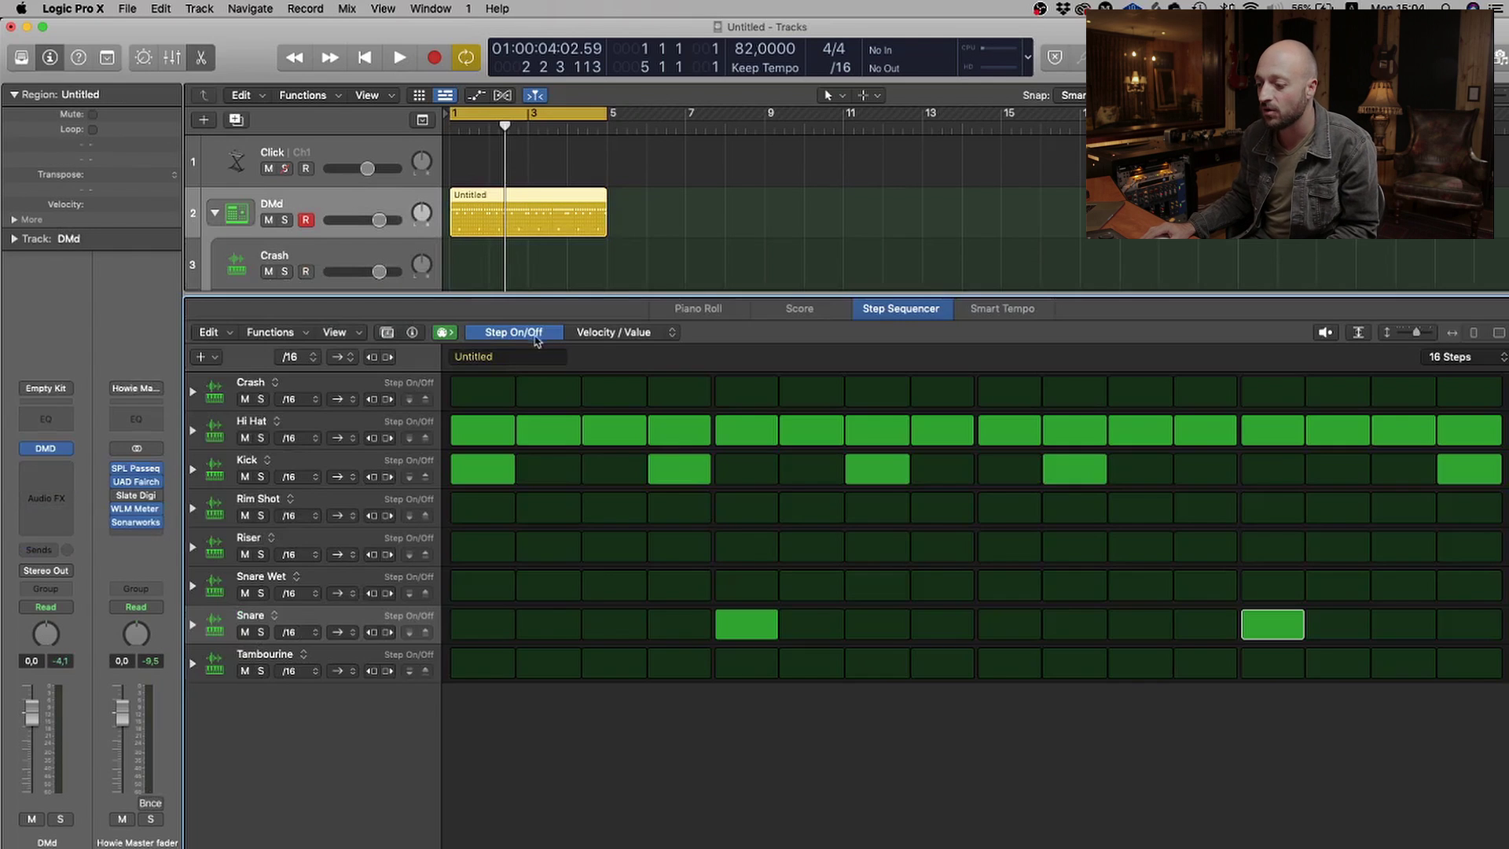
mouse_move(774, 294)
left_mouse_down()
mouse_move(774, 266)
mouse_move(774, 294)
left_mouse_up()
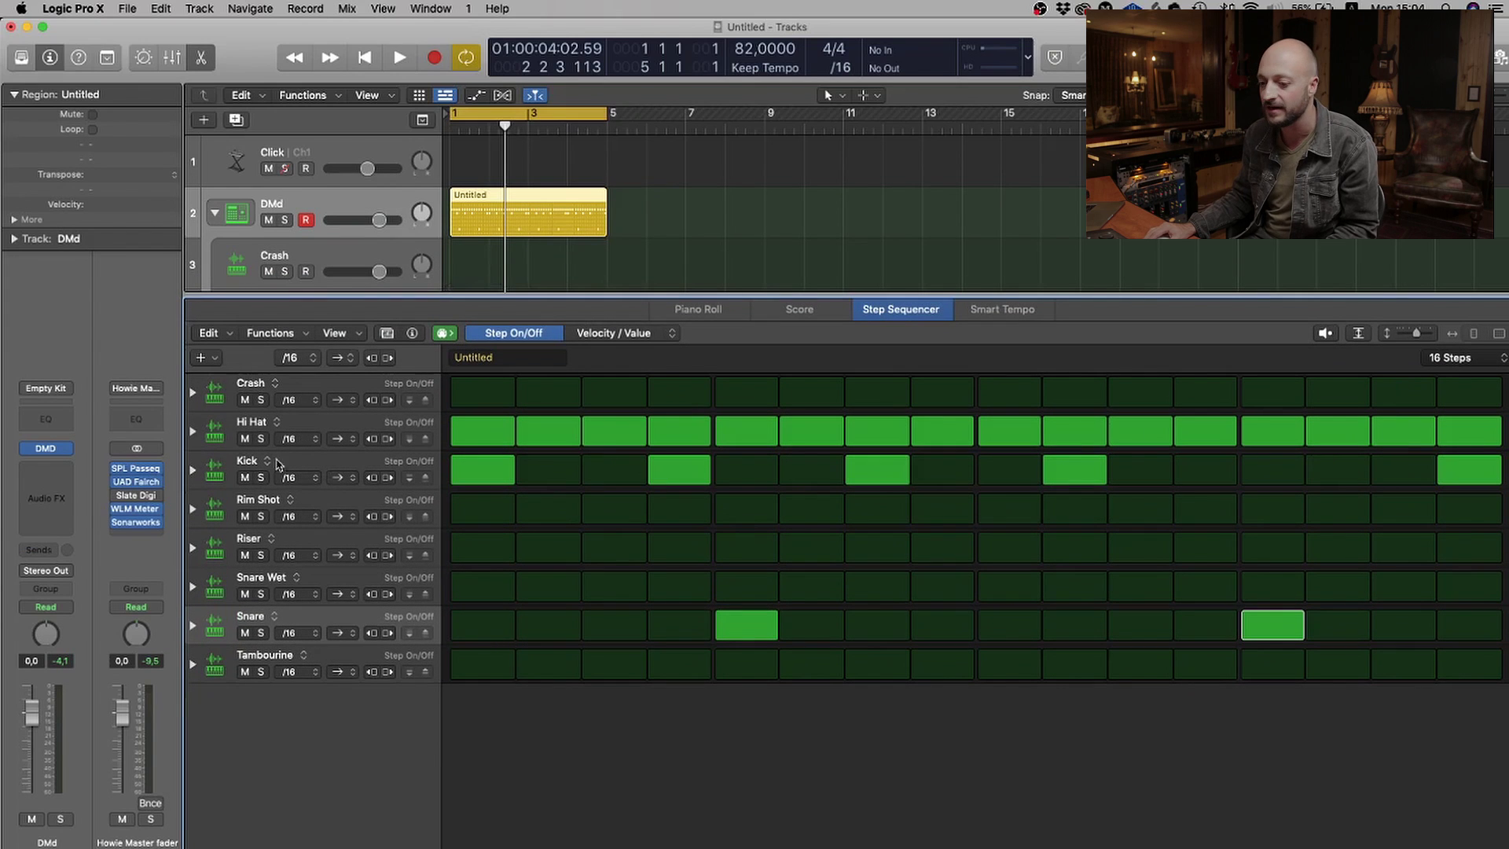
left_click(192, 433)
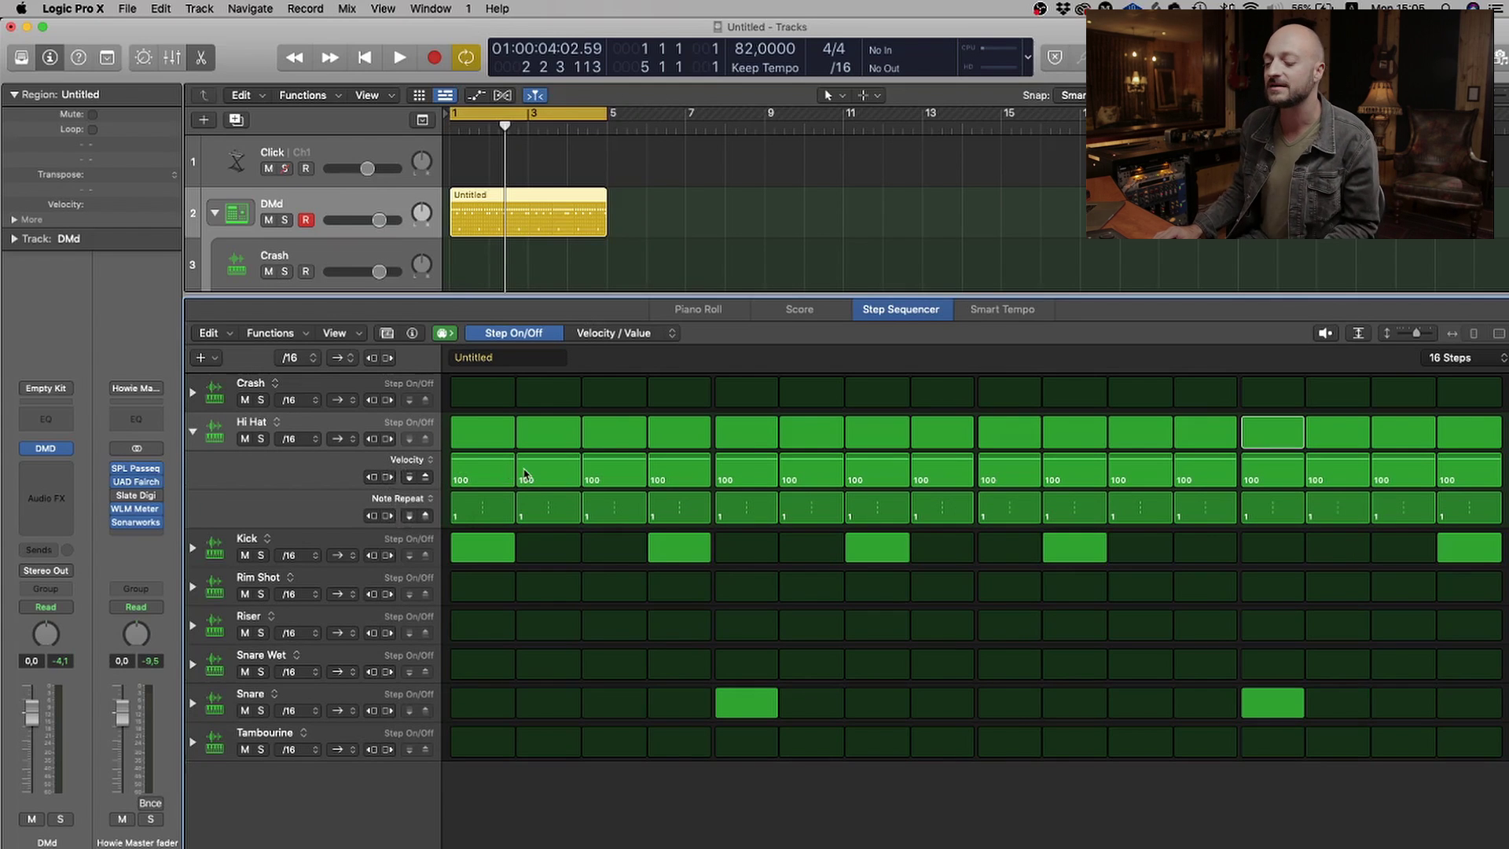
Lower Hi Hat velocities on steps 2–16 (even) to 64, 67, 65, 65, 67, 67, 77, 72.
left_click_drag(539, 474, 539, 493)
left_click_drag(677, 475, 678, 492)
left_click_drag(812, 474, 812, 492)
left_click_drag(942, 473, 941, 491)
left_click_drag(1097, 474, 1097, 492)
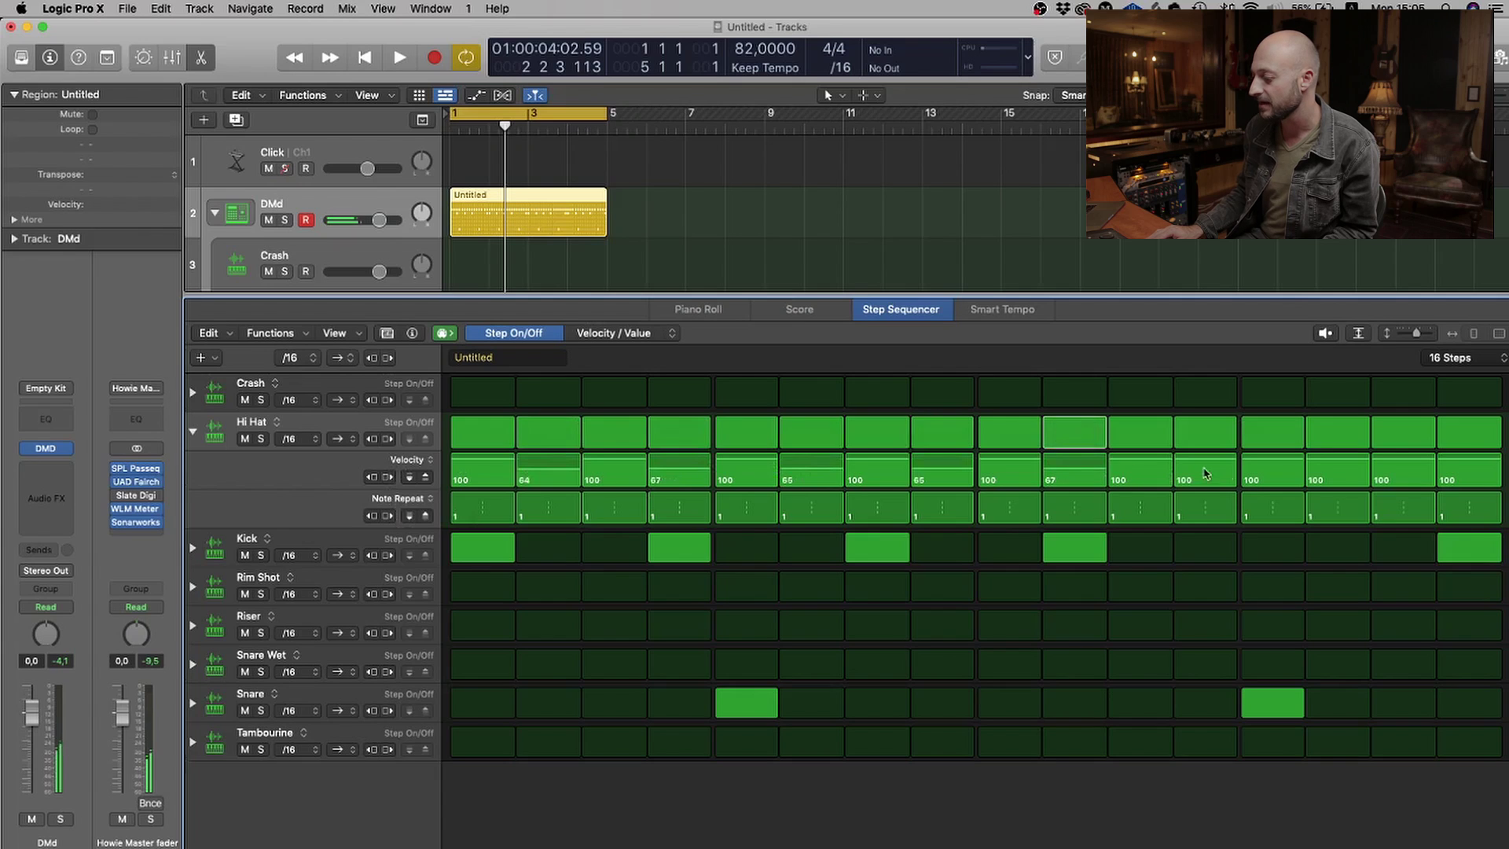
left_click_drag(1214, 474, 1214, 491)
left_click_drag(1337, 474, 1336, 491)
left_click_drag(1469, 474, 1468, 491)
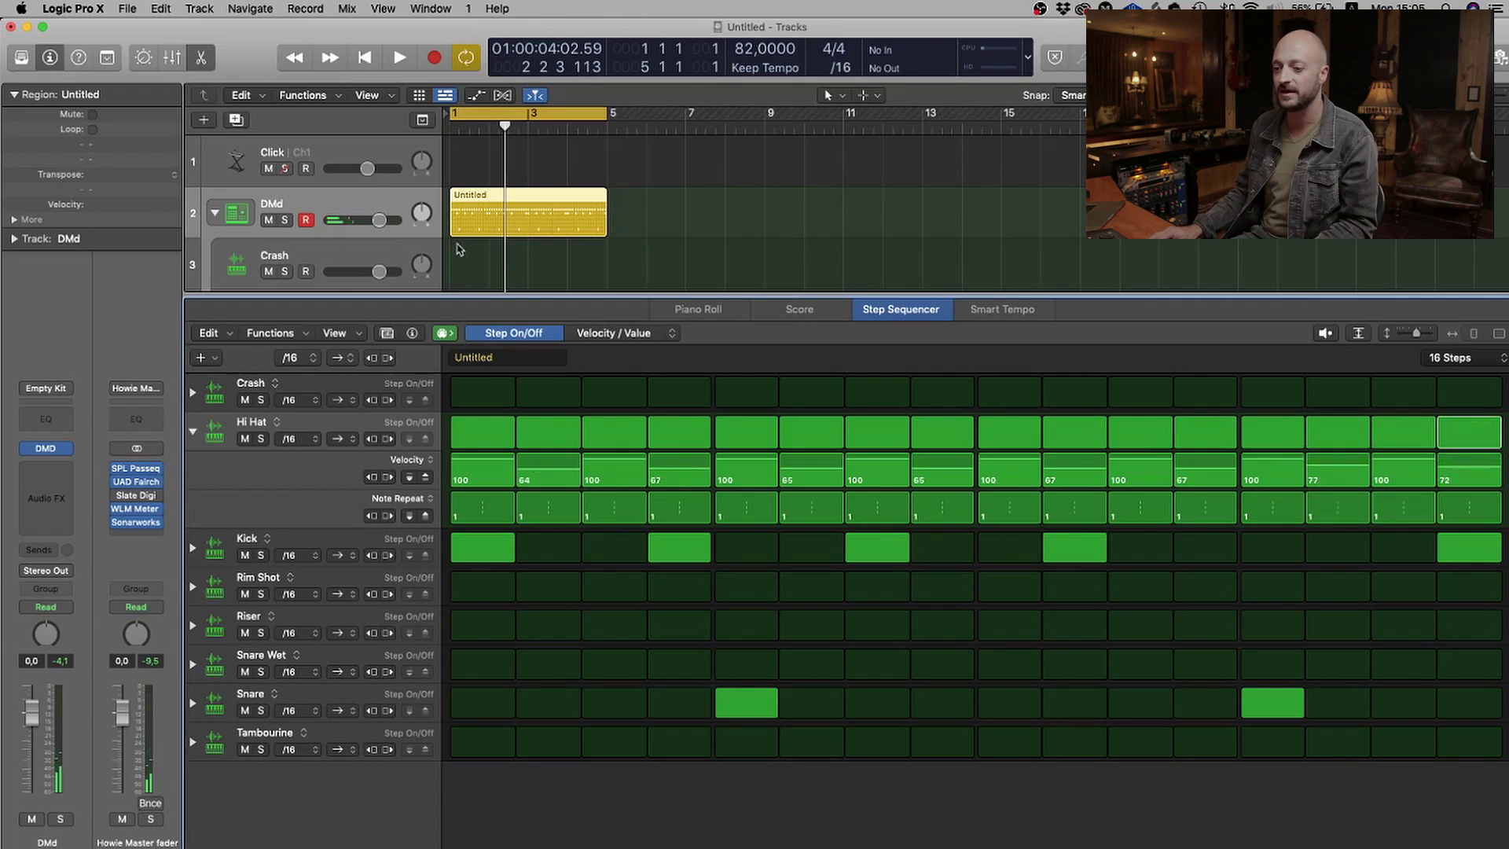
Send the playhead to bar 1 and play the beat back.
left_click(451, 127)
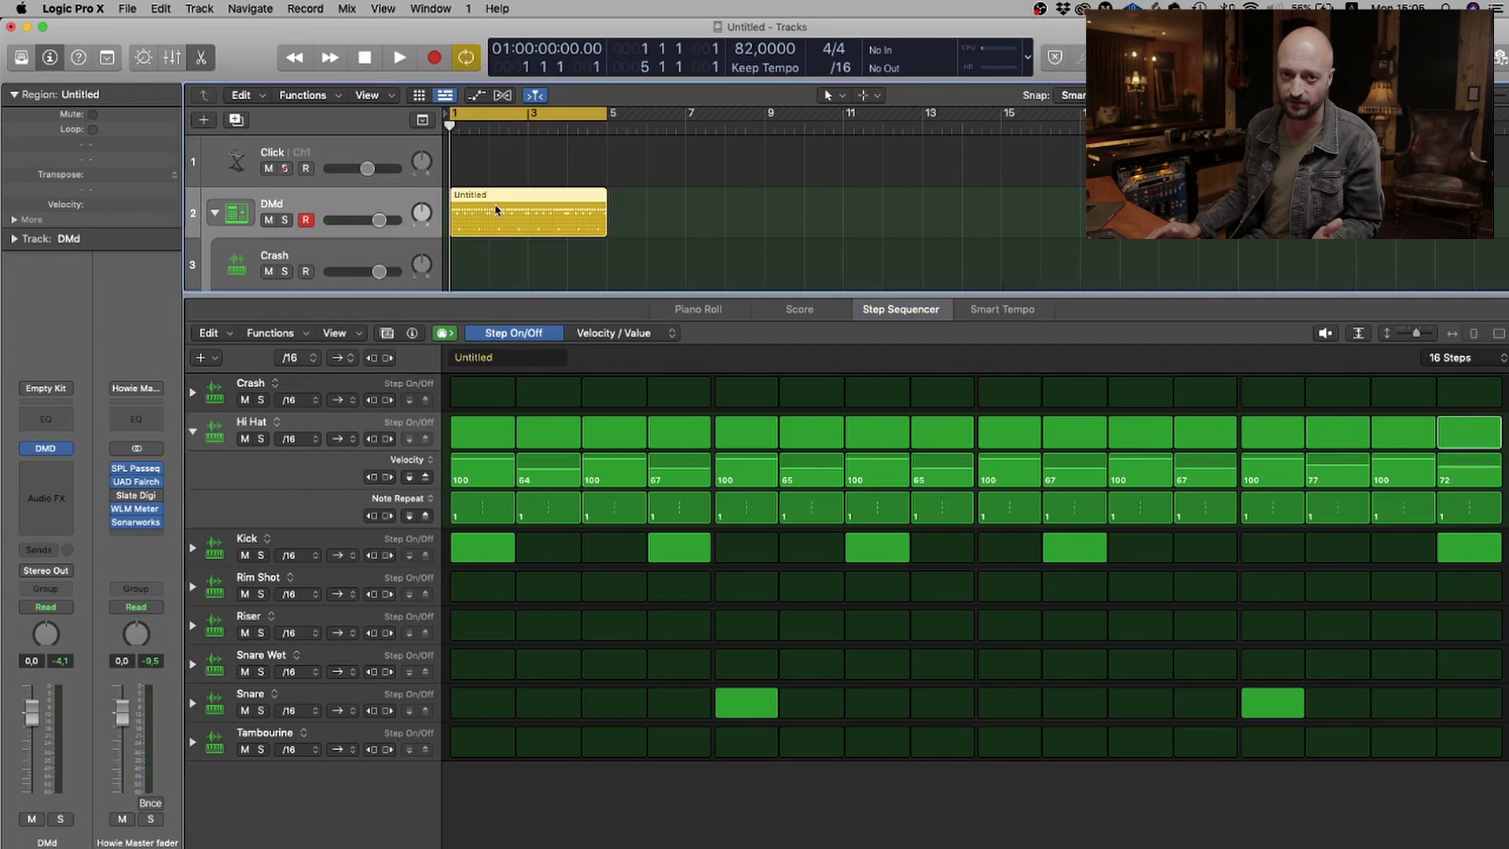
key("space")
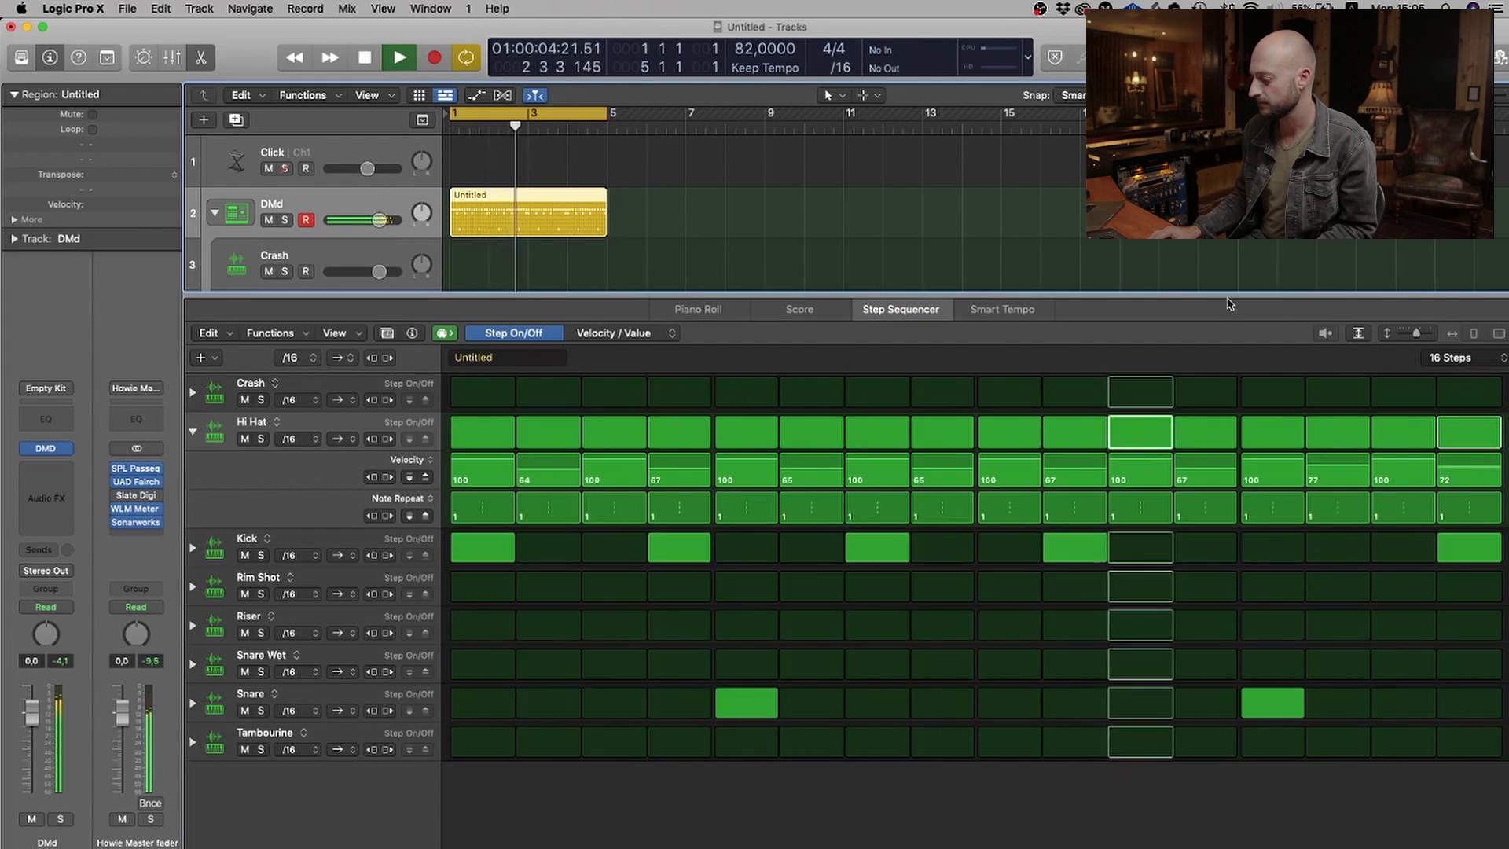
key("space")
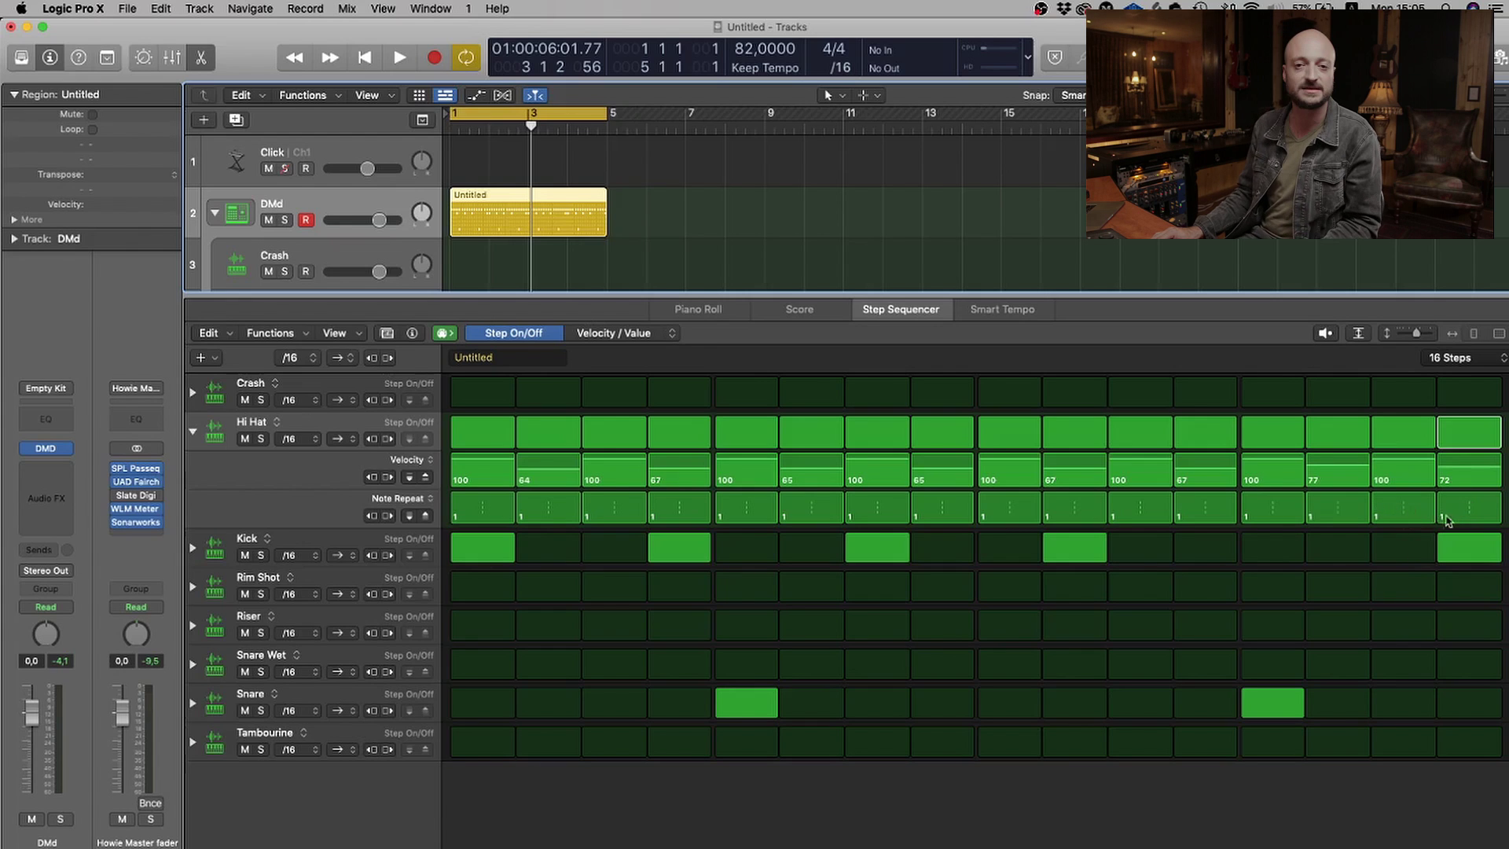
Set Hi Hat Note Repeat to 2 on step 15 and 3 on step 16, then preview the loop.
left_click_drag(1403, 521, 1404, 524)
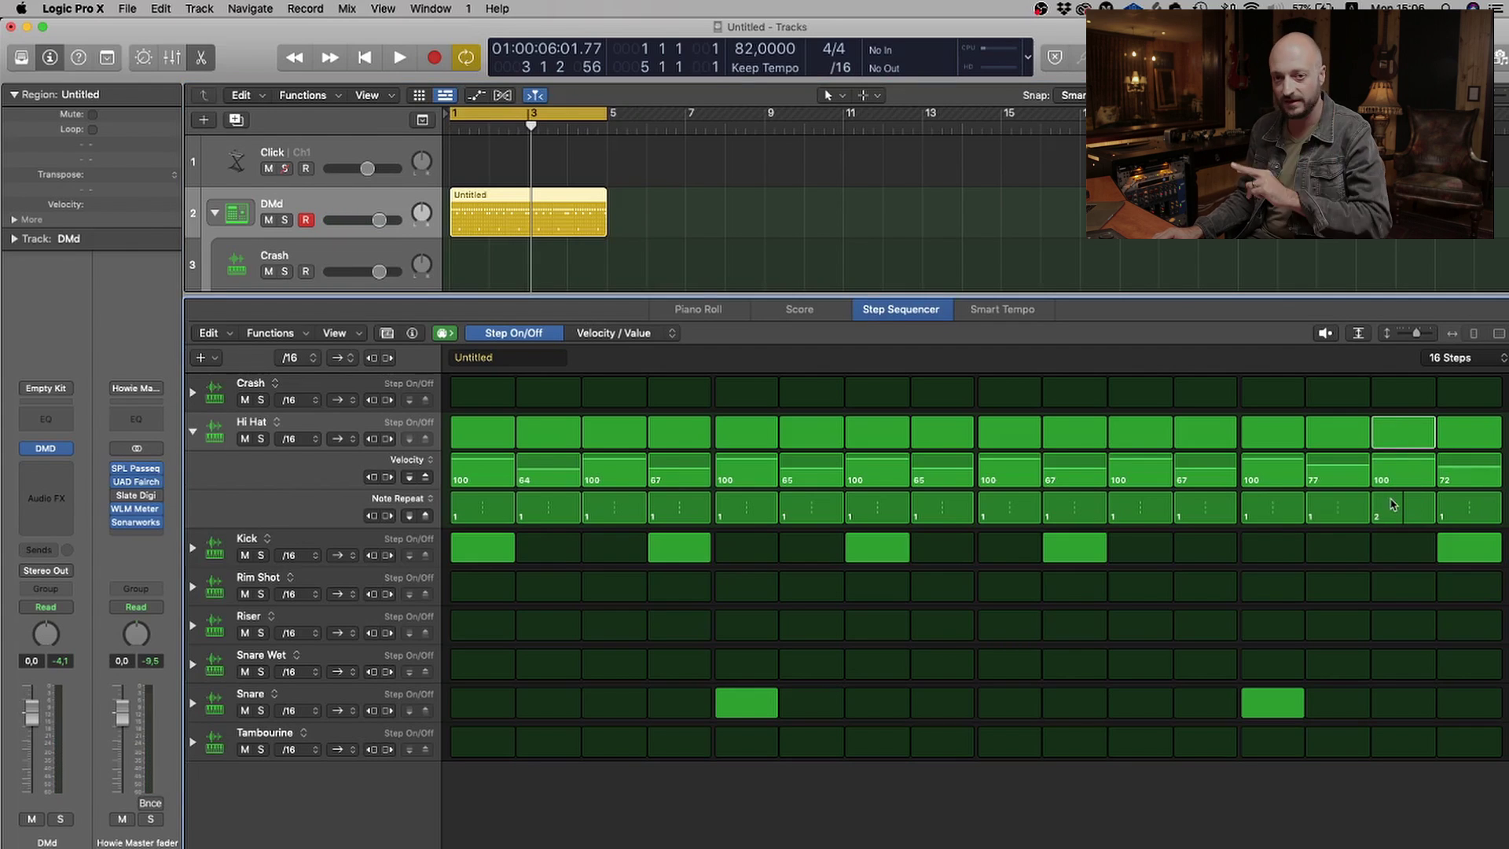
left_click_drag(1476, 521, 1476, 521)
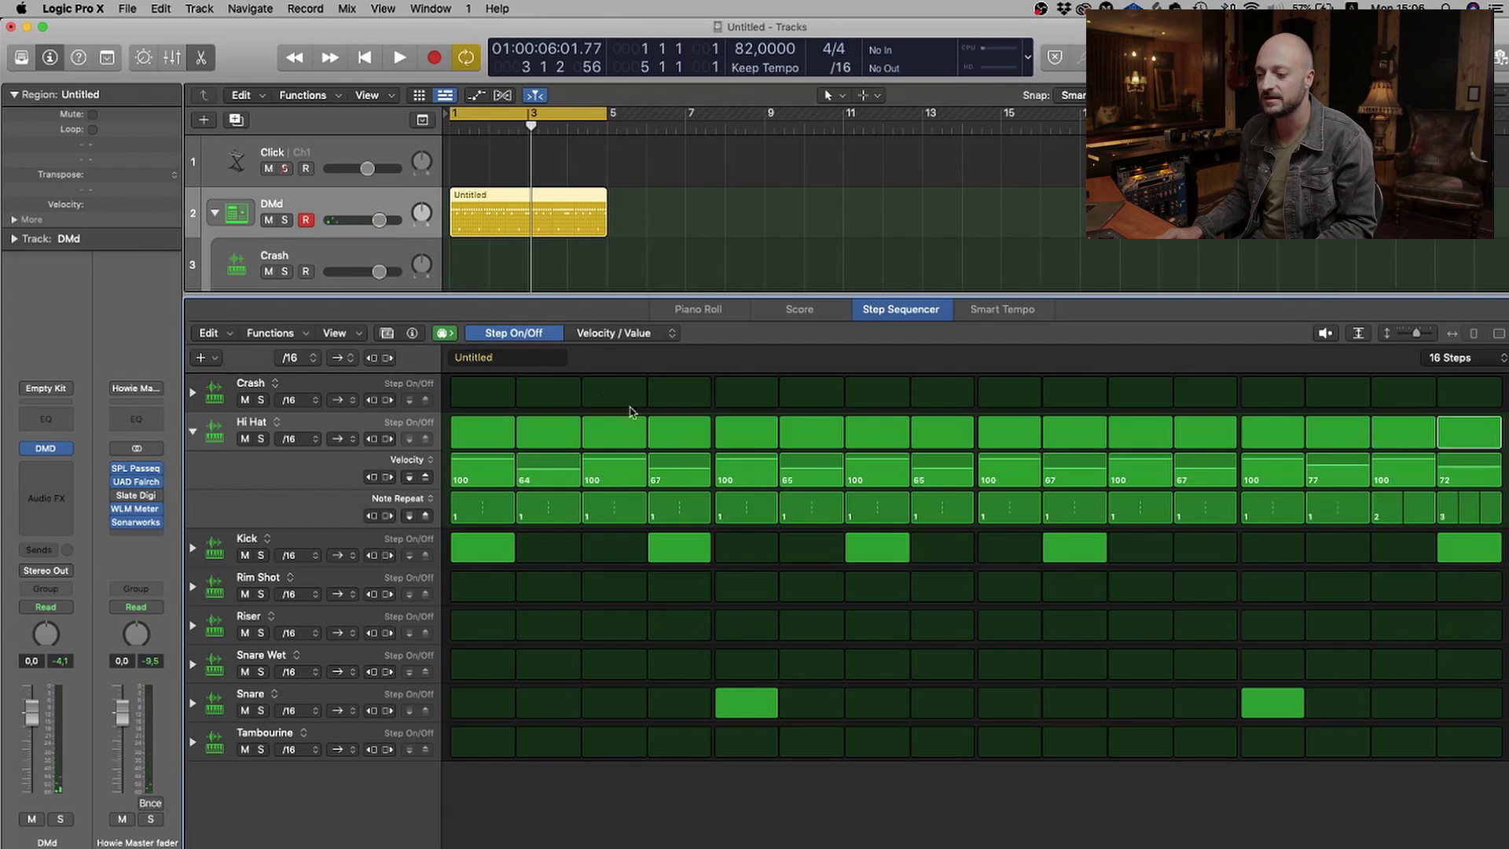
key("ctrl+alt+super+space")
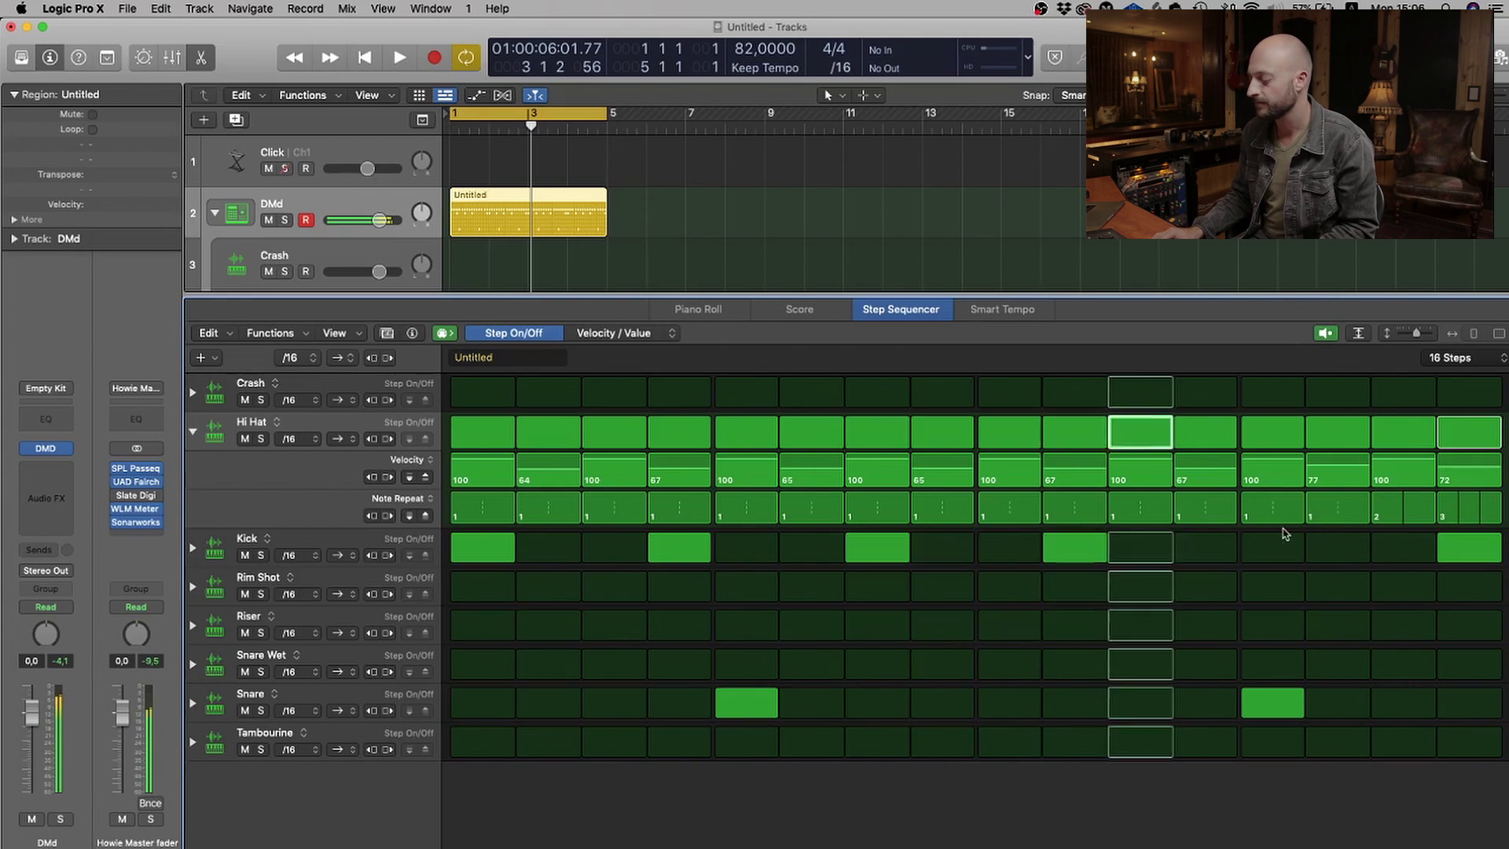
key("ctrl+alt+super+space")
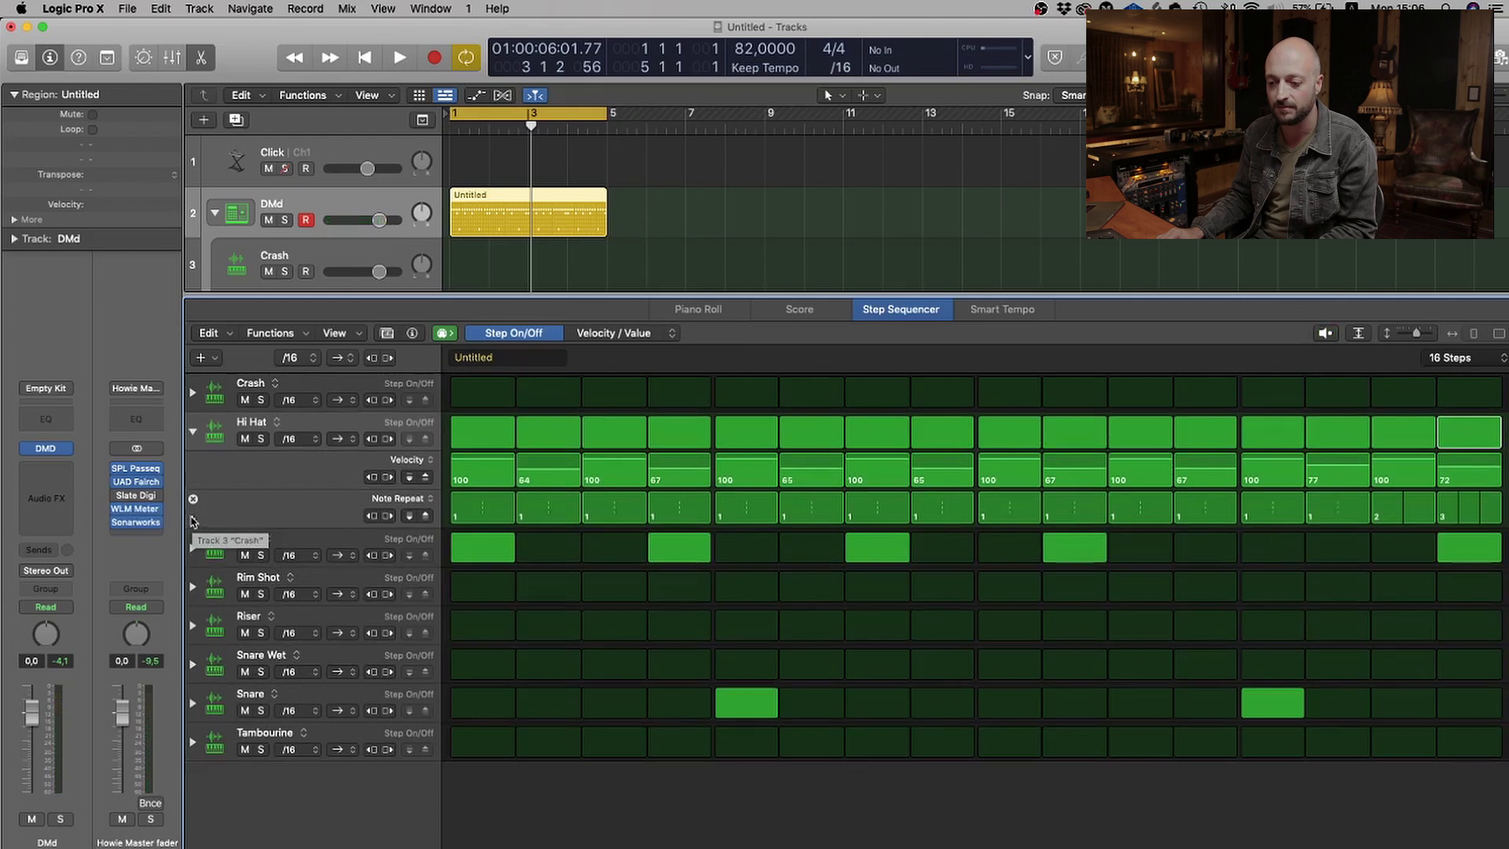
Switch the extra Hi Hat lane to Start Offset, set each step between 6% and 17%, and play it.
left_click(195, 519)
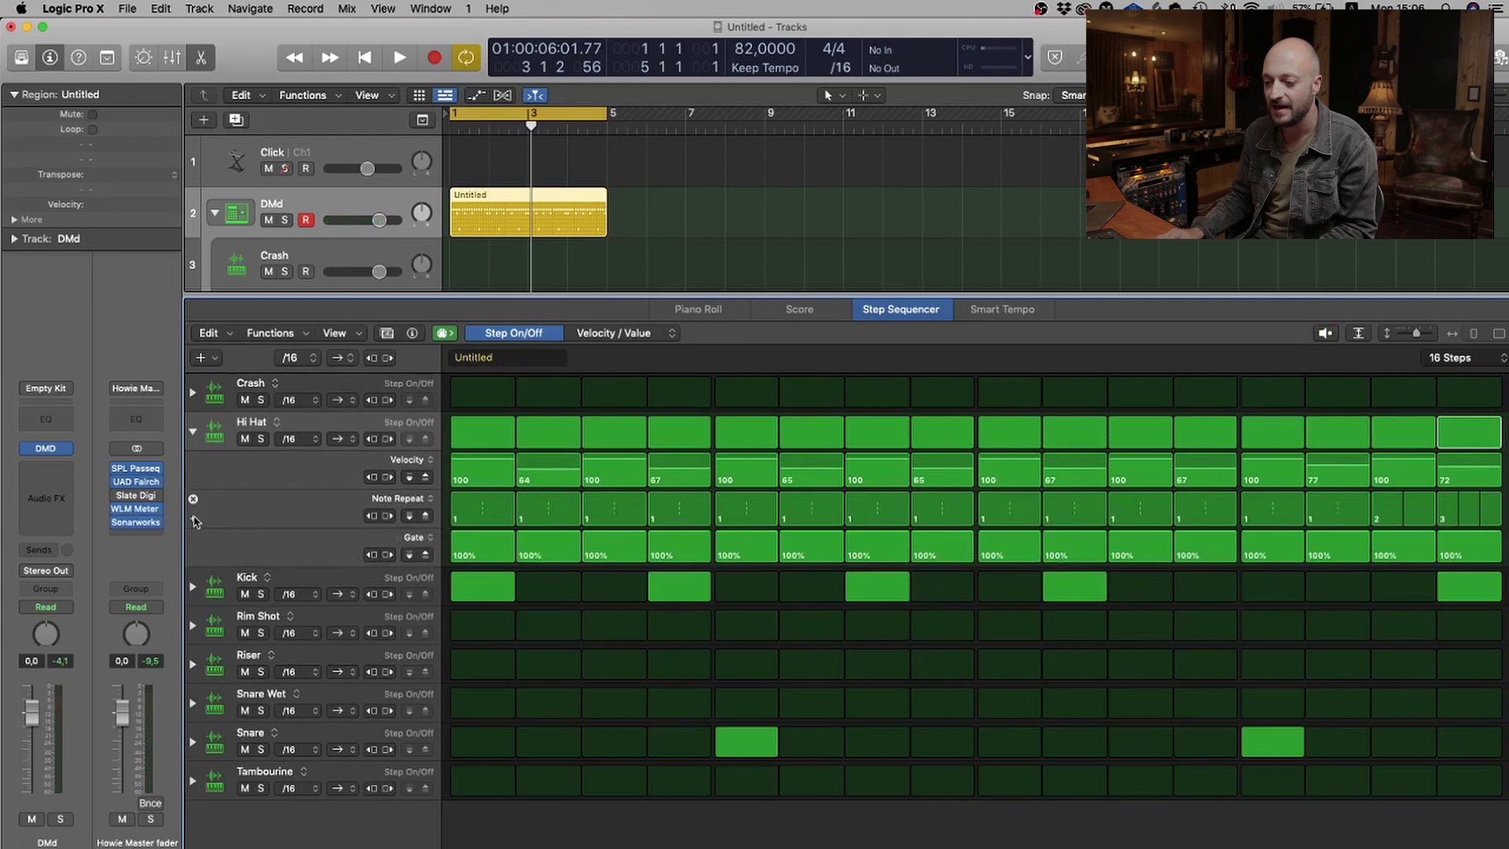
left_click(414, 541)
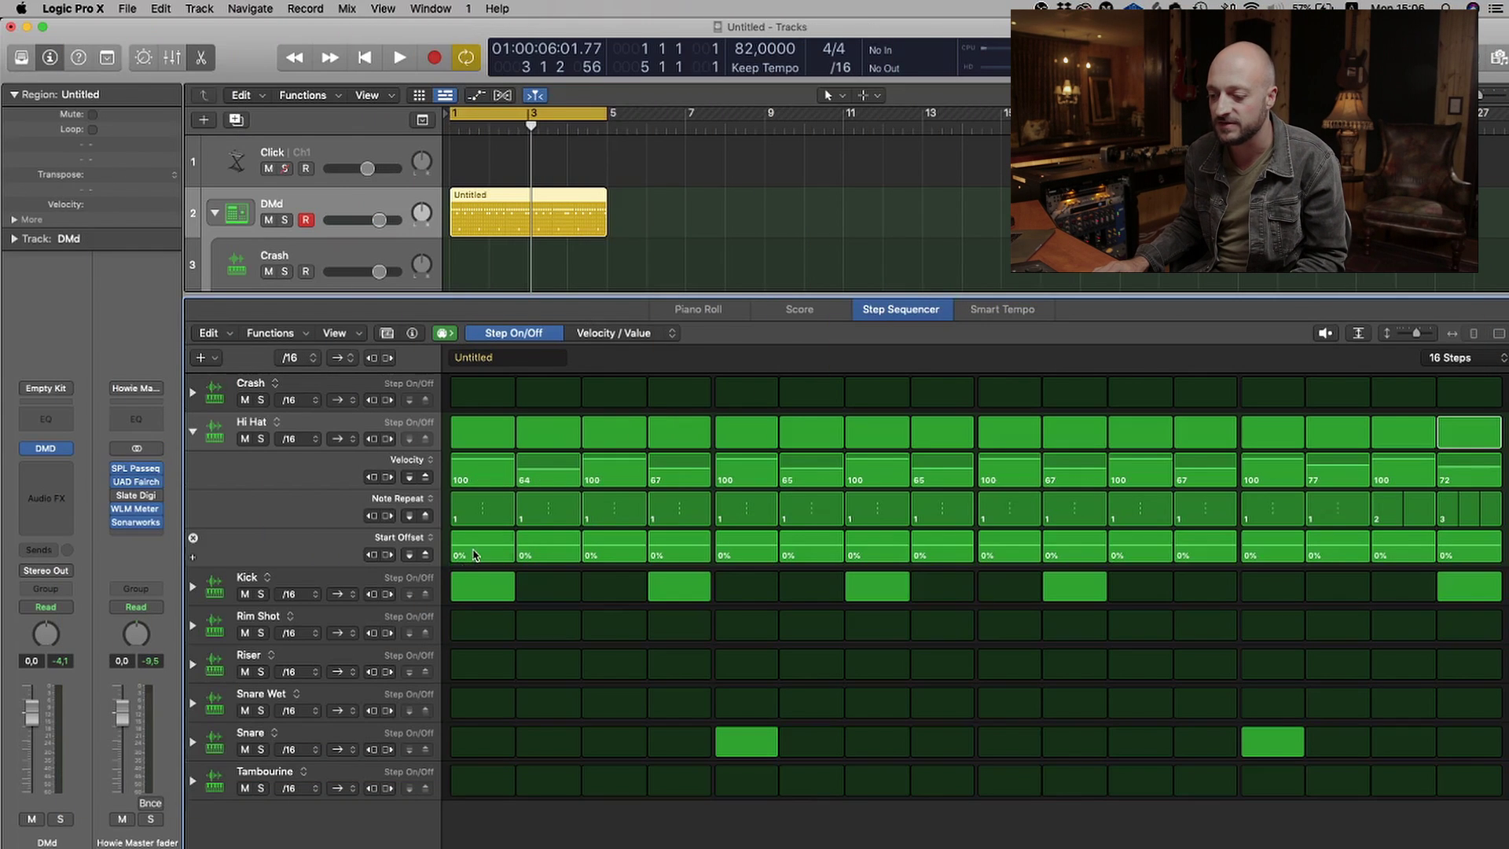
left_click_drag(475, 555, 813, 545)
left_click_drag(879, 551, 935, 546)
left_click_drag(1006, 553, 1006, 546)
left_click_drag(1075, 552, 1467, 550)
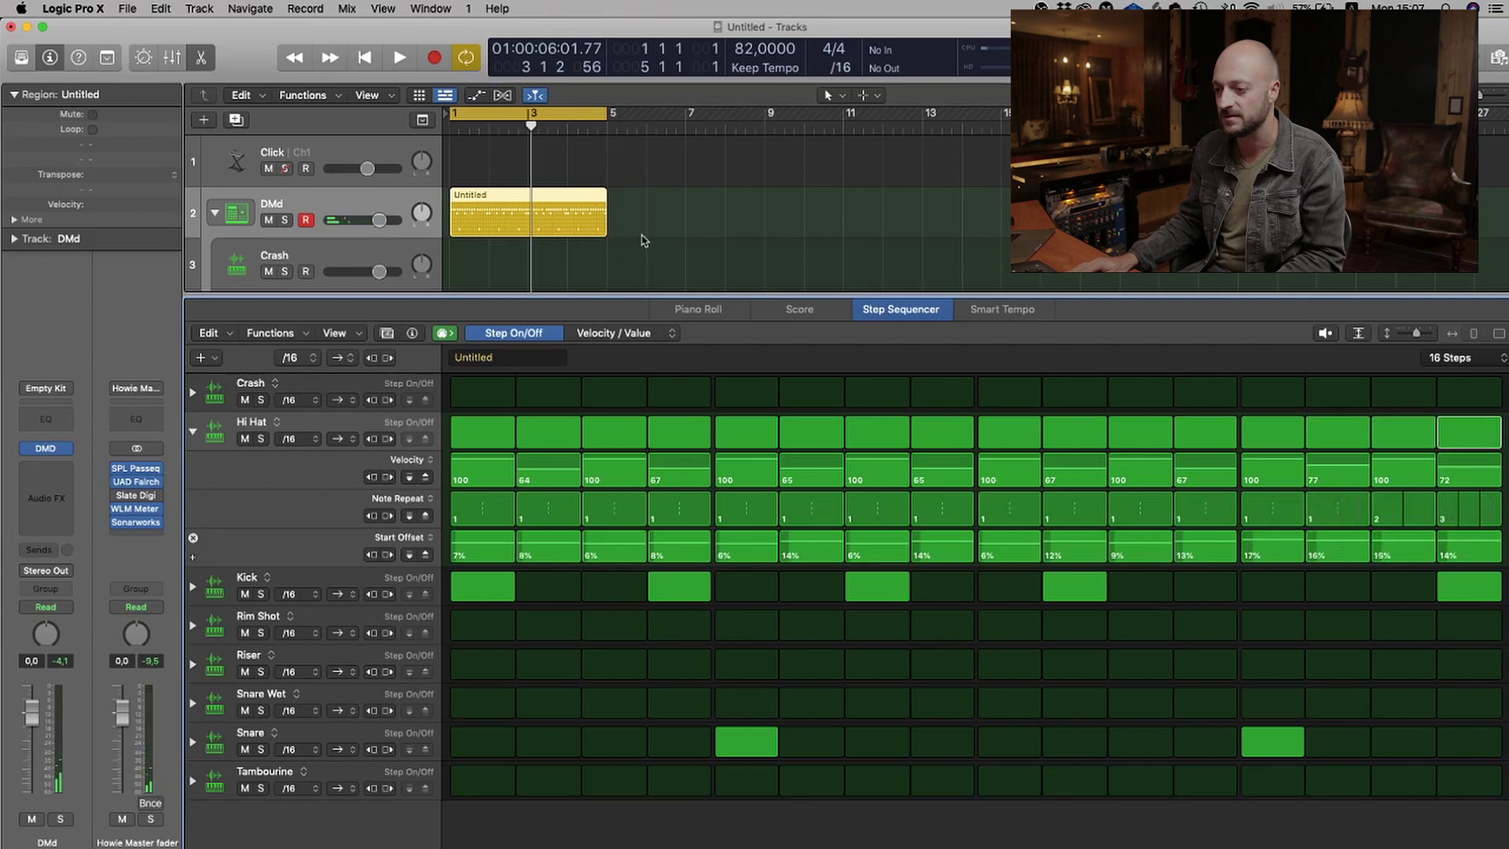
key("space")
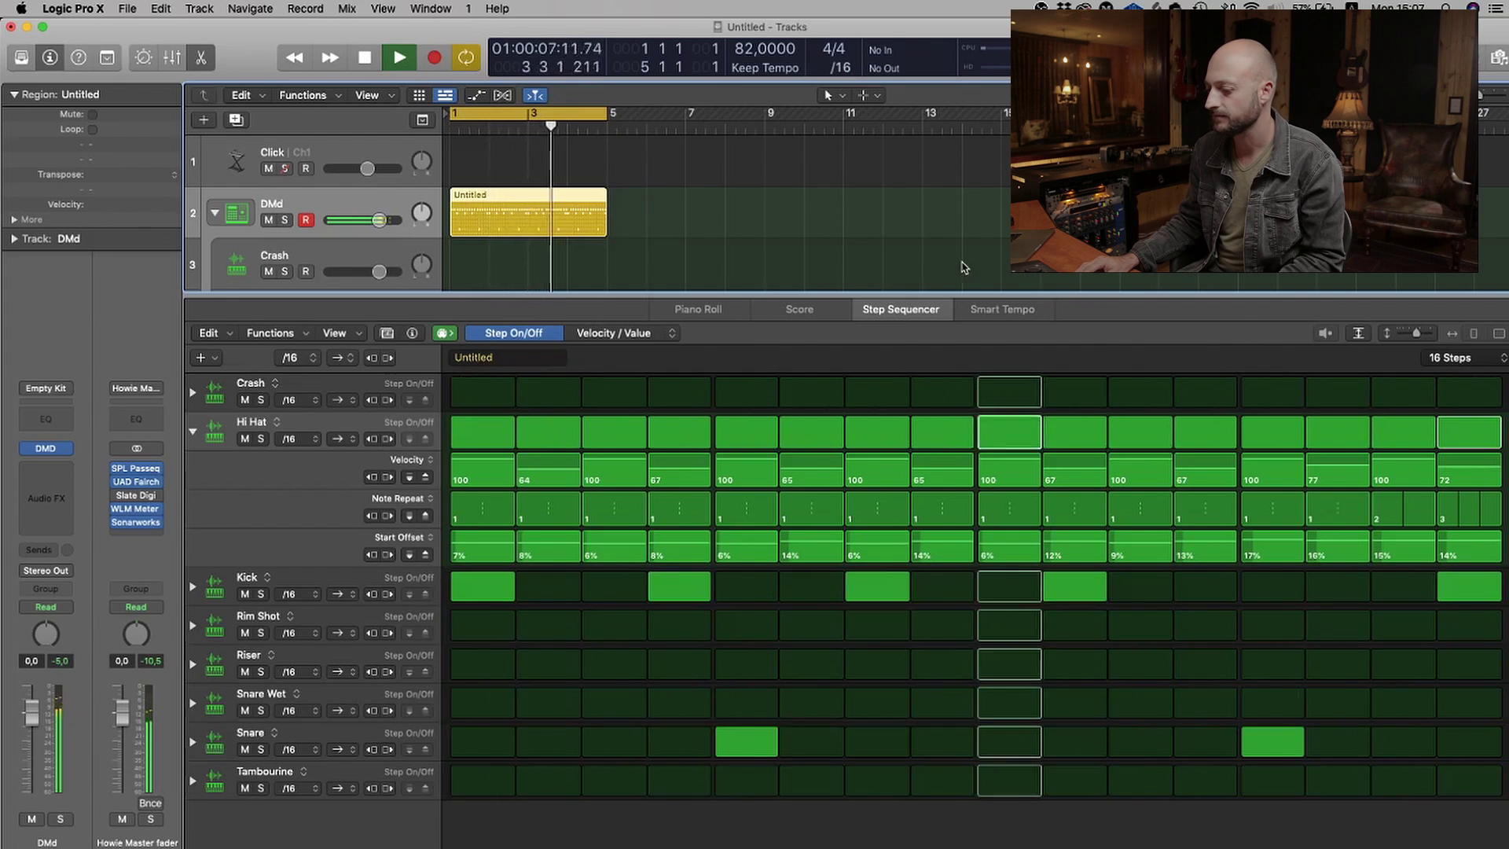
key("space")
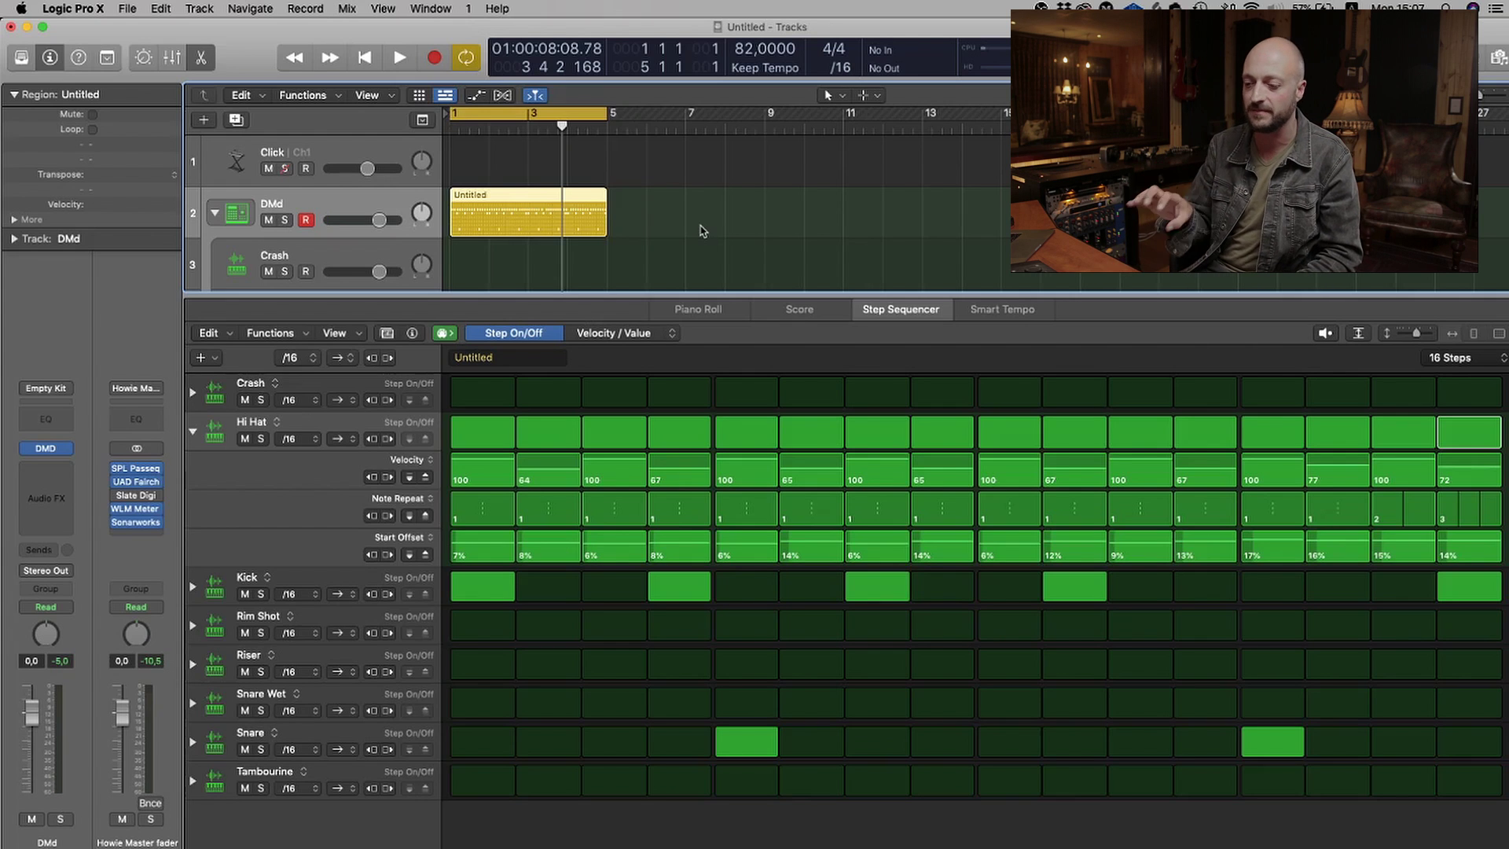
Trim the DMd 'Untitled' pattern region to one bar and repeat it into four back-to-back regions.
key("x")
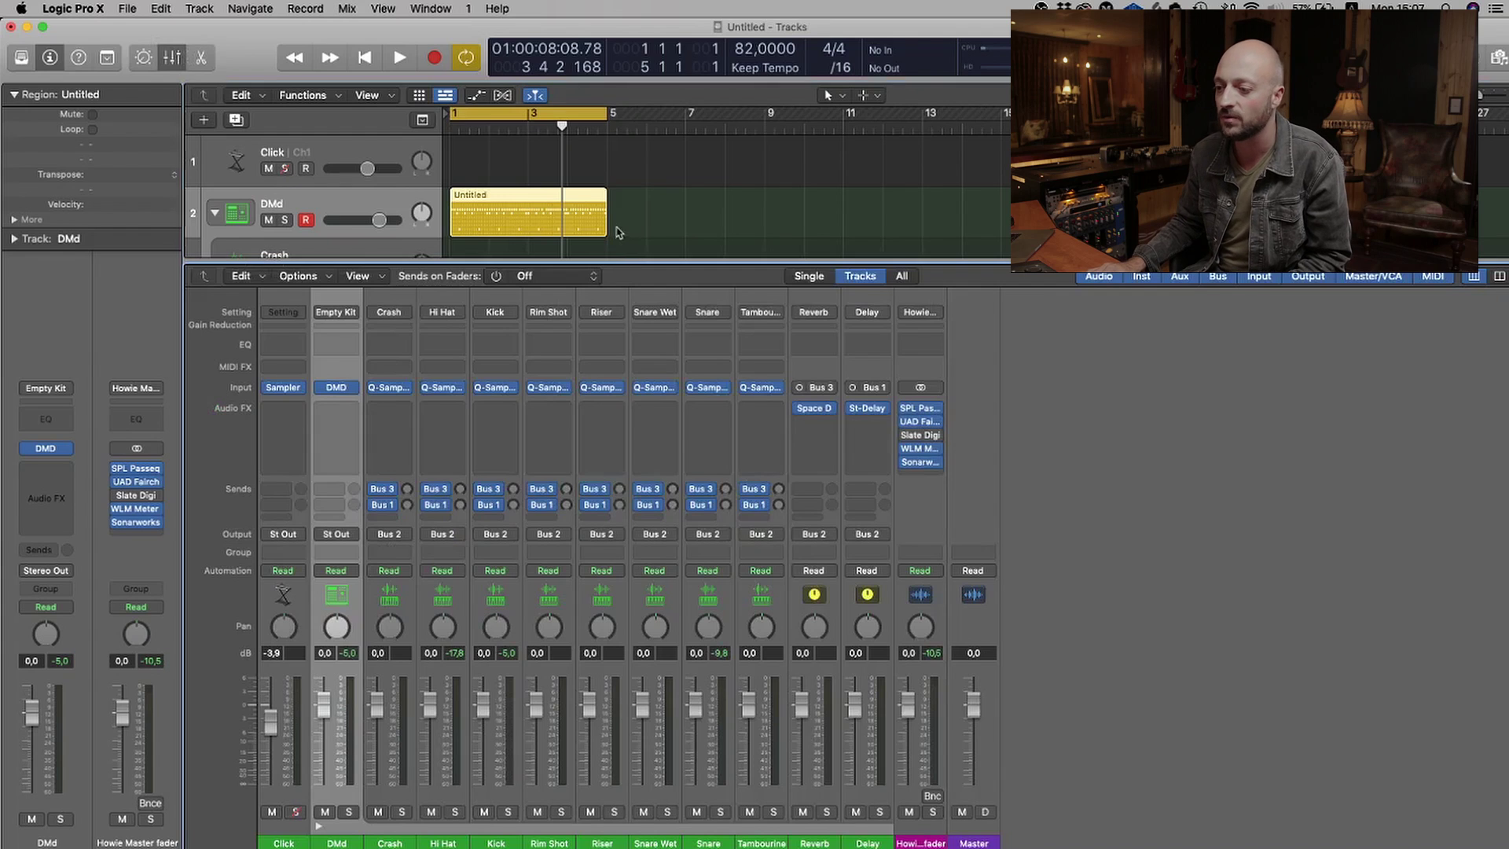
left_click_drag(605, 228, 488, 229)
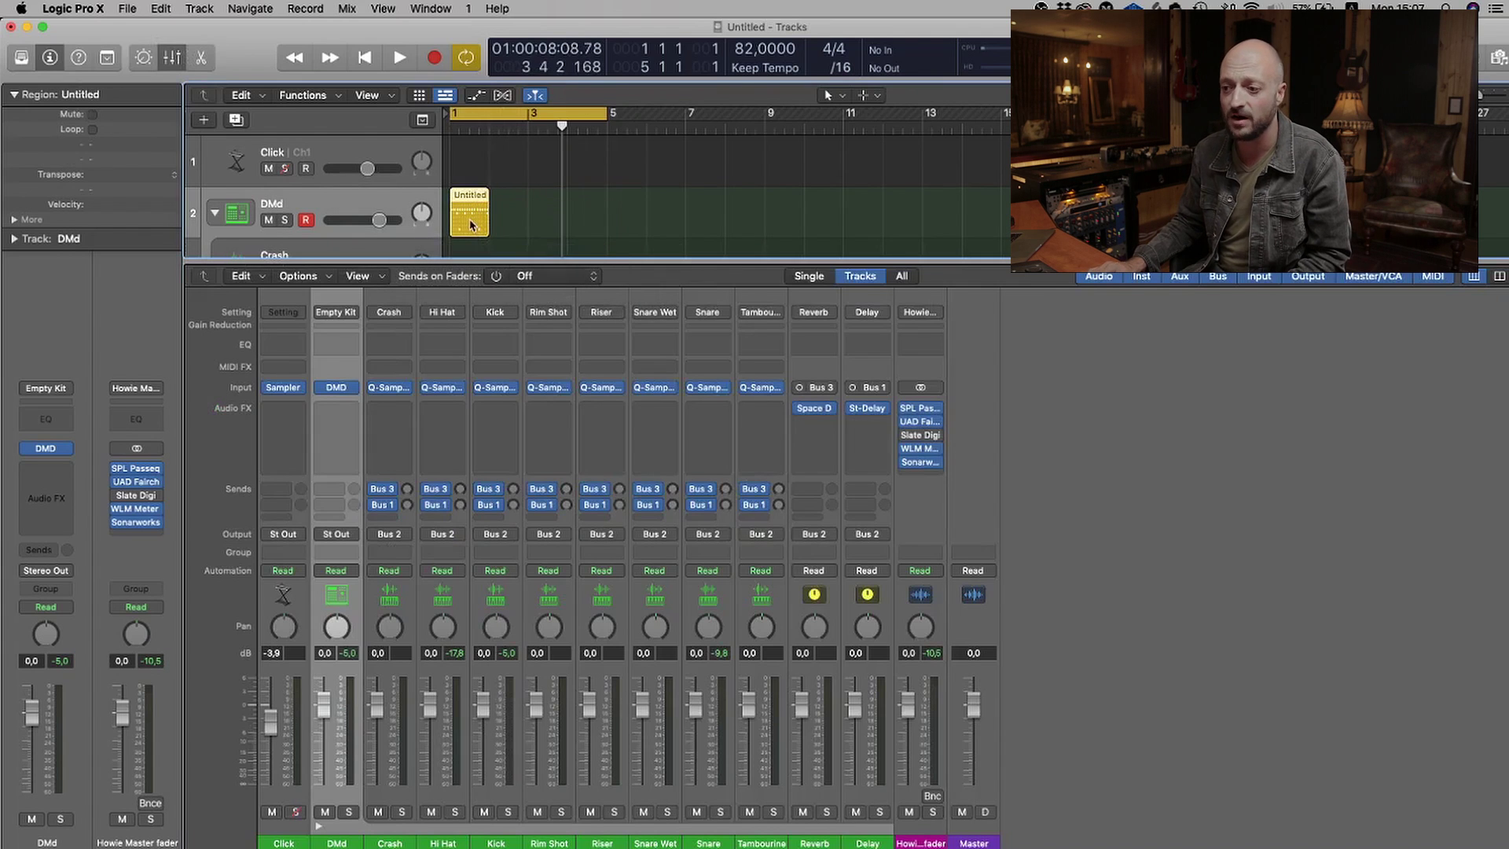
key("super+r")
key("super+r")
key("super+r")
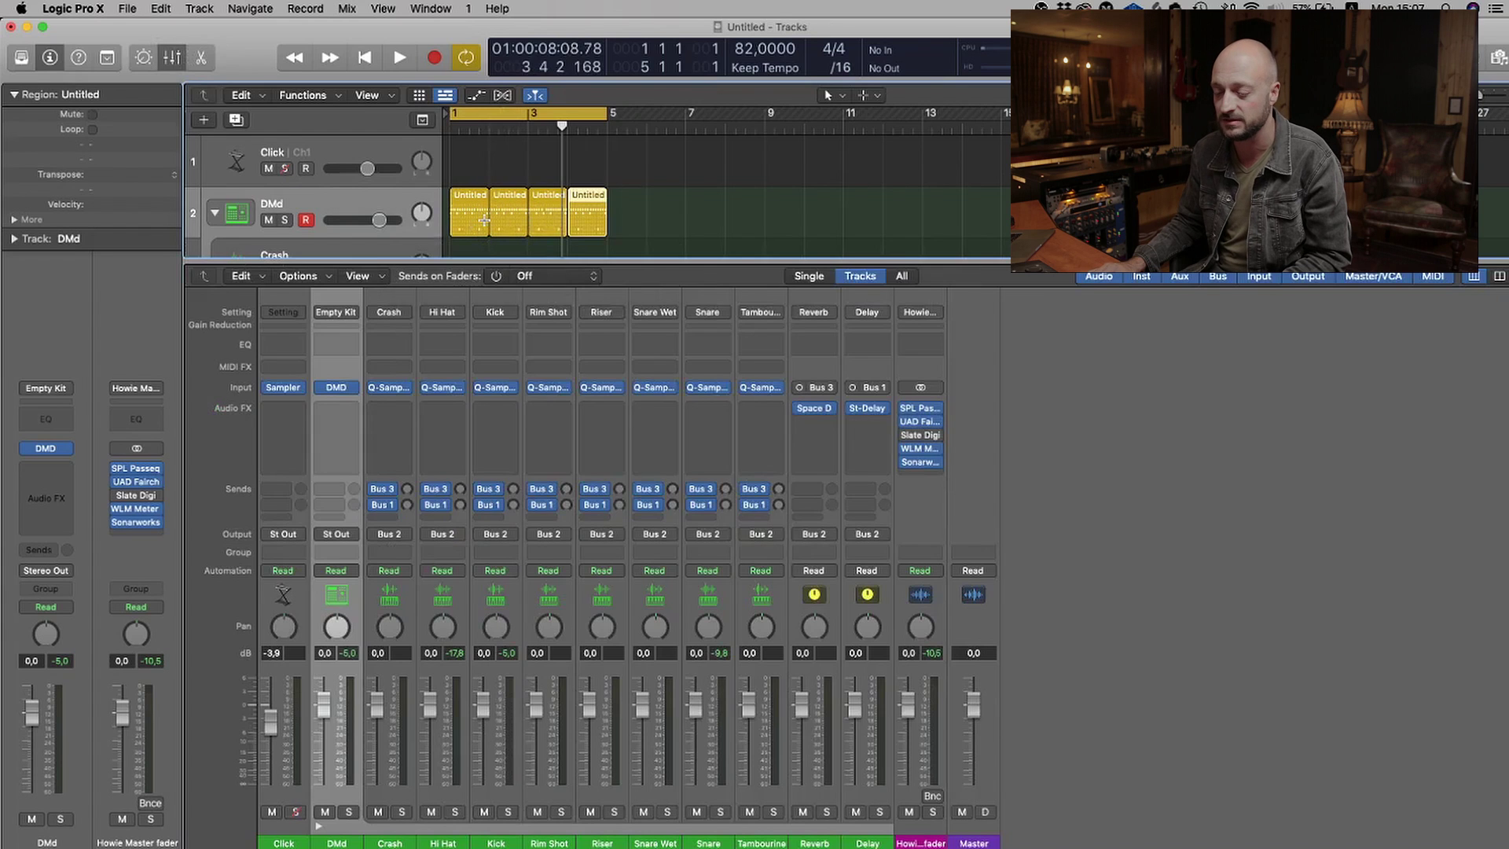
left_click(689, 204)
double_click(508, 220)
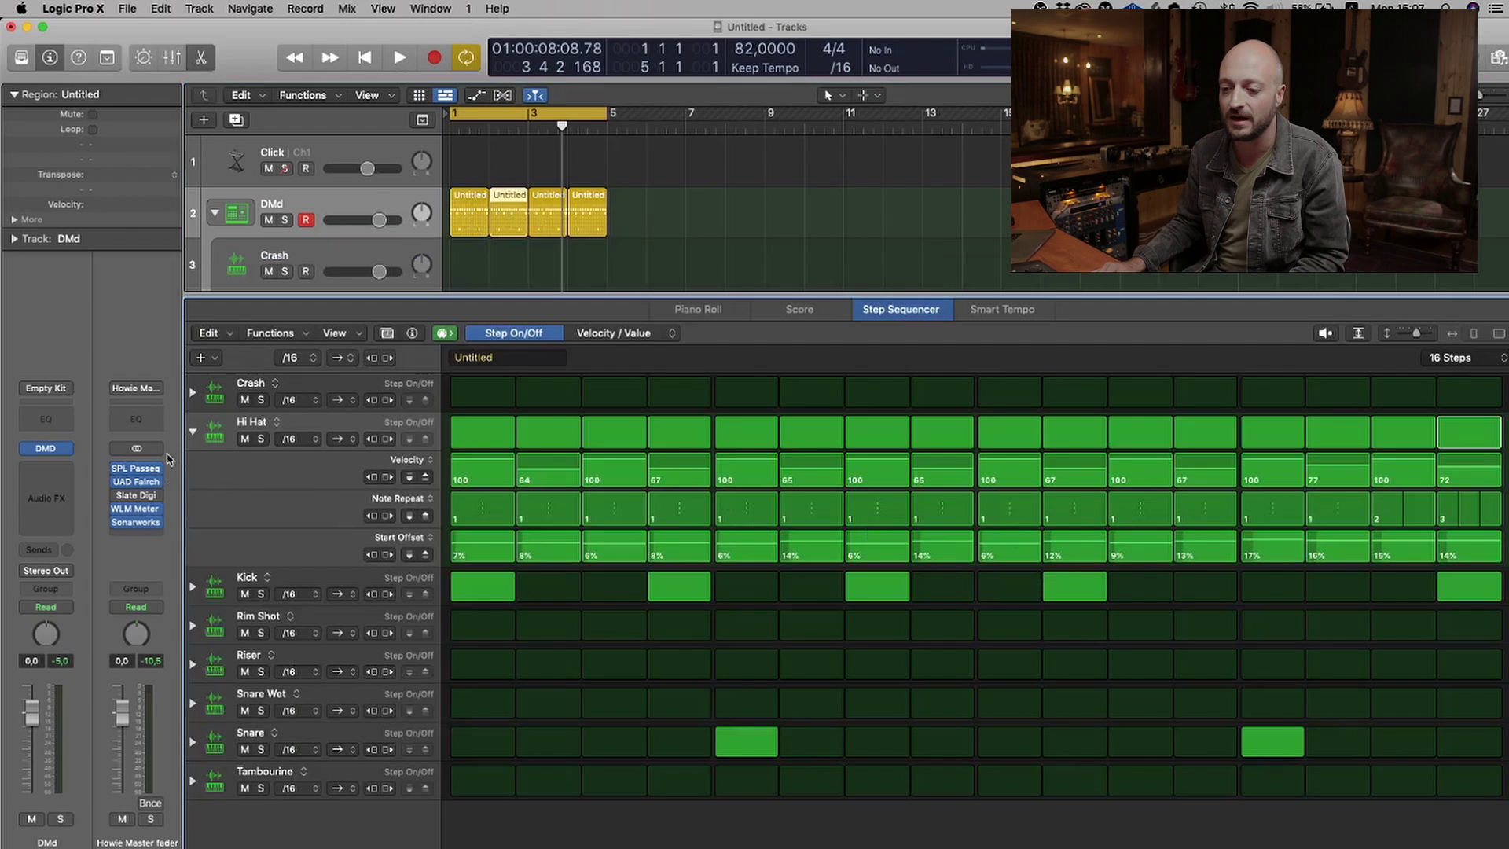
In the fourth region, add snare hits on steps 15–16 and remove the hi-hats there.
left_click(193, 431)
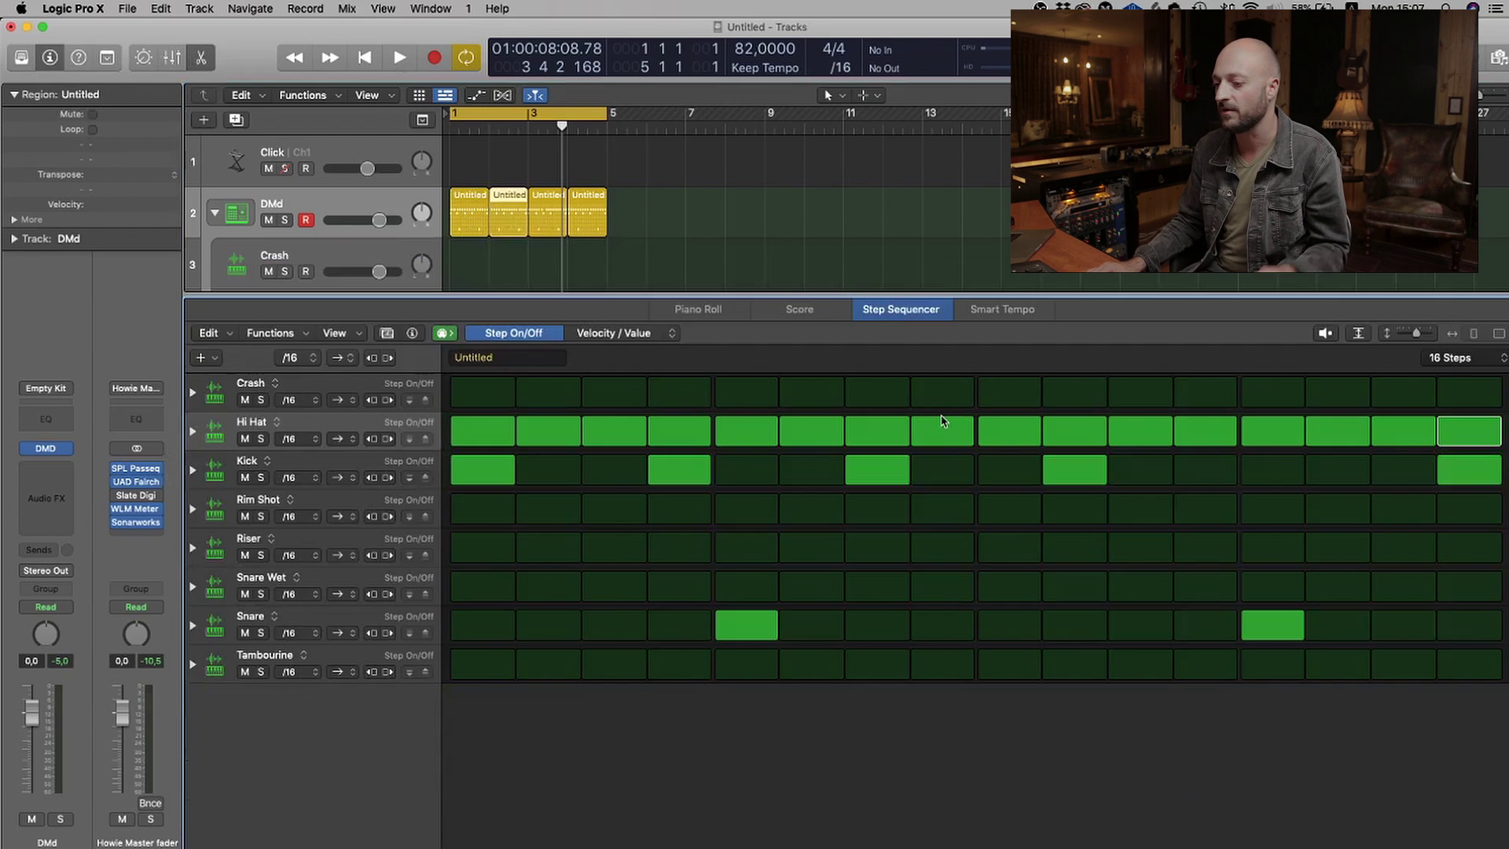
left_click(595, 218)
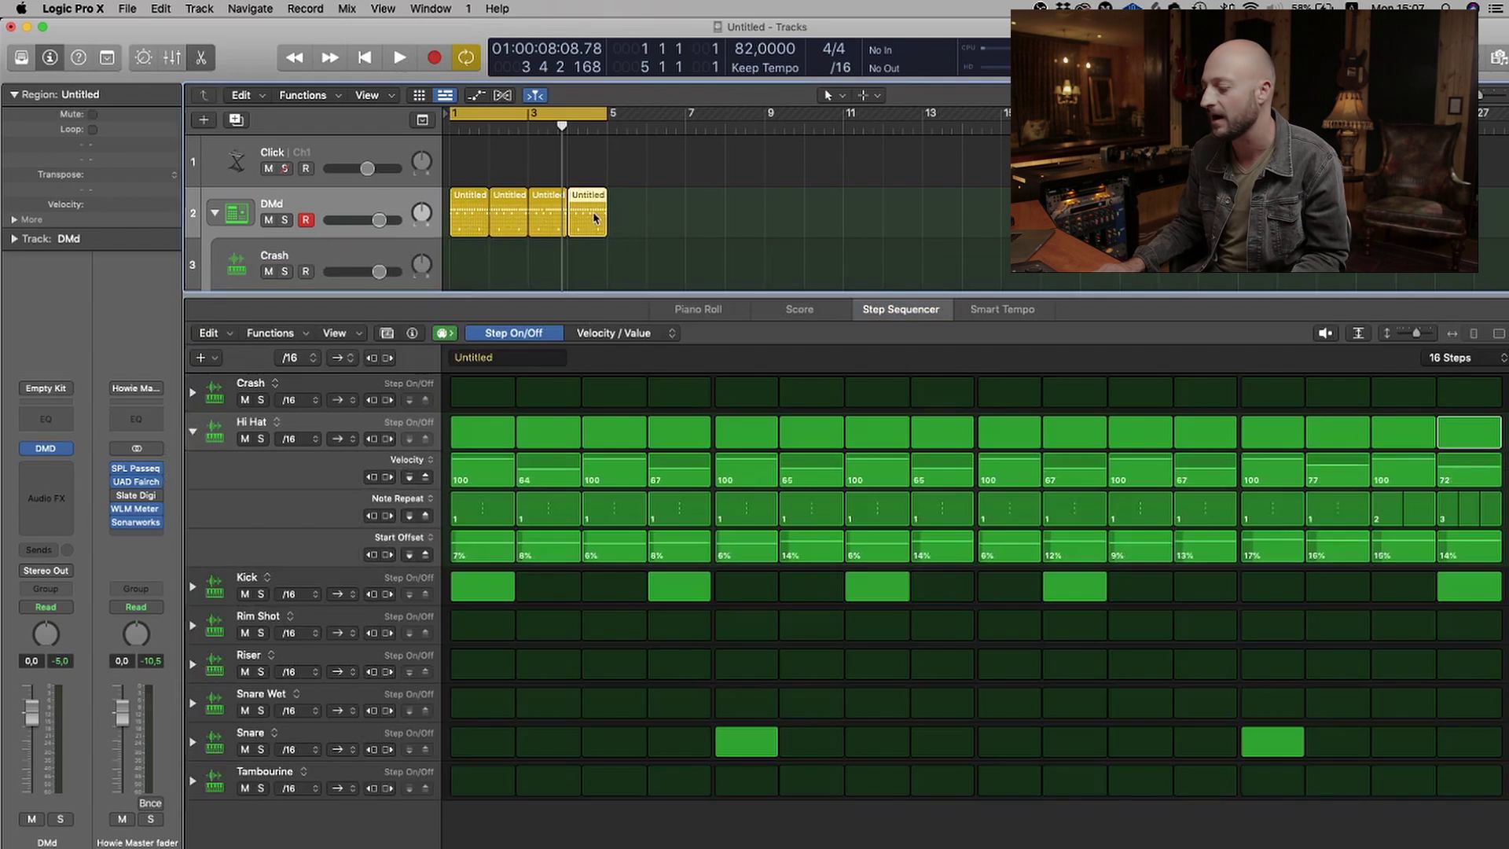
left_click(1402, 746)
left_click(1458, 744)
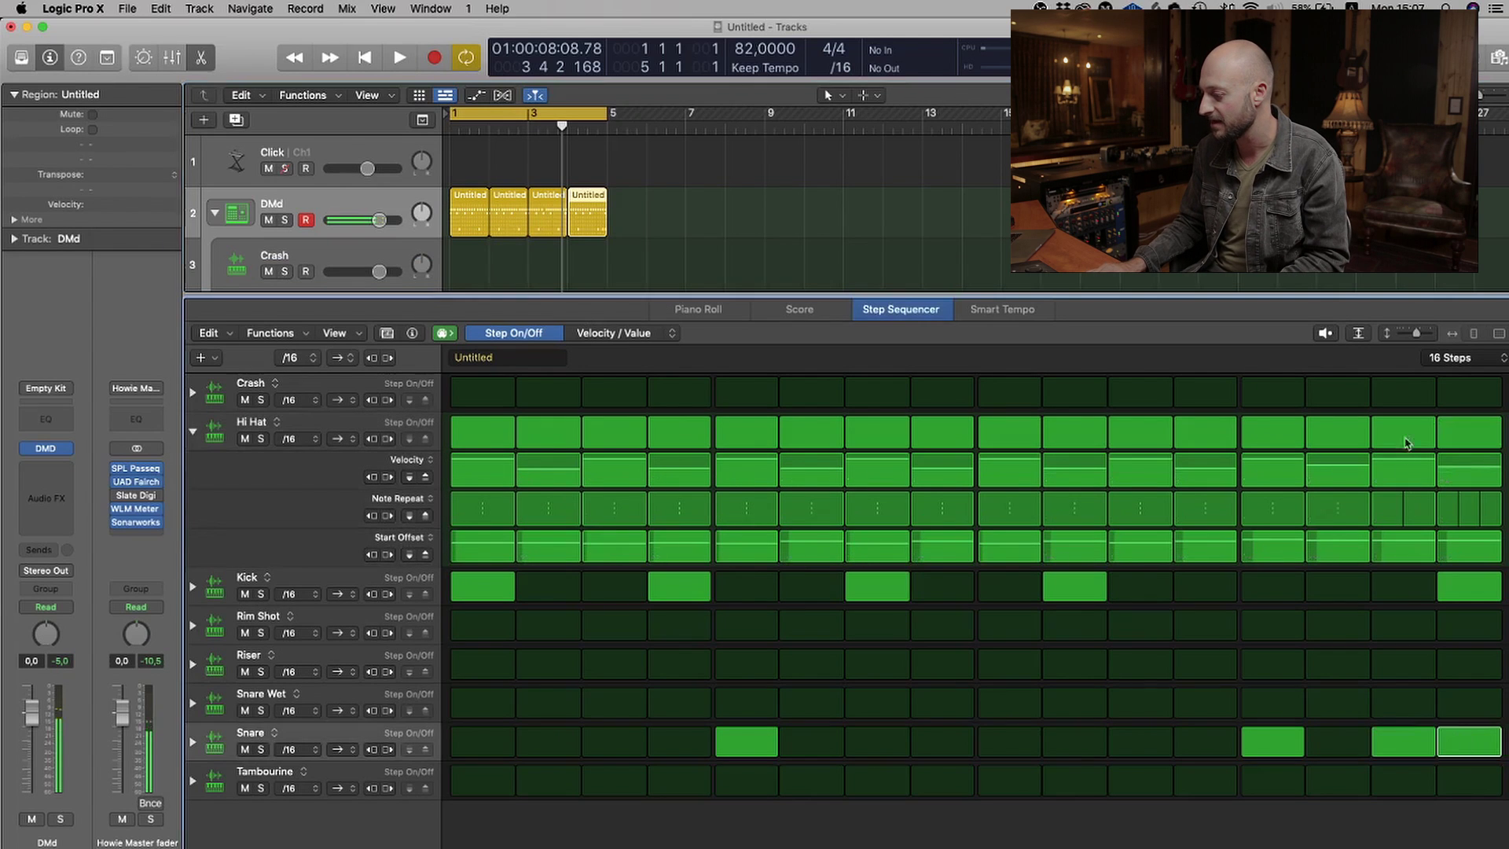
left_click_drag(1407, 434, 1468, 432)
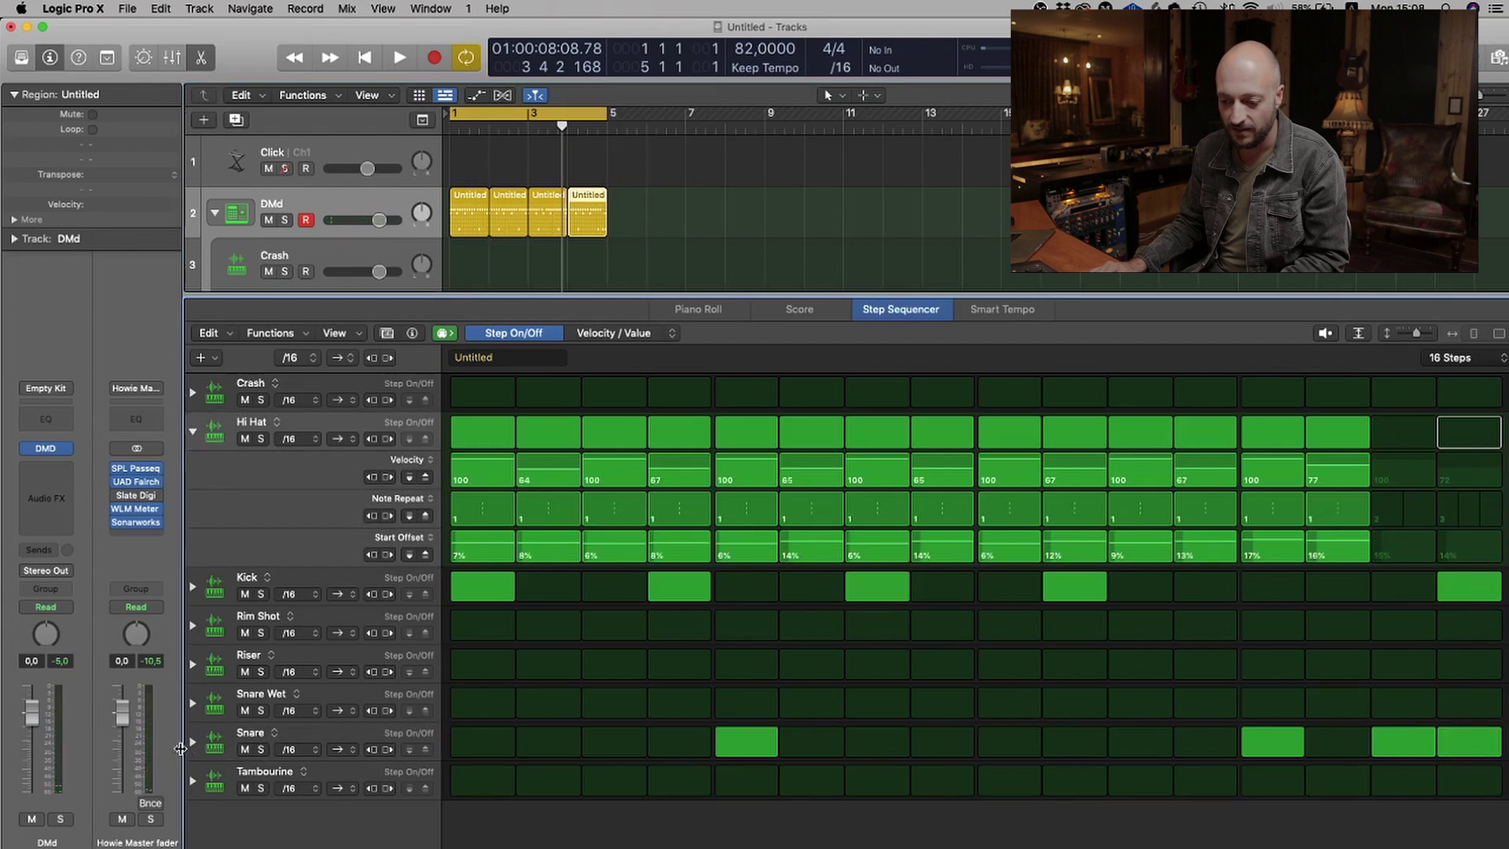
Set Note Repeat 4 on snare step 16 and play the beat to hear the fill.
left_click(192, 741)
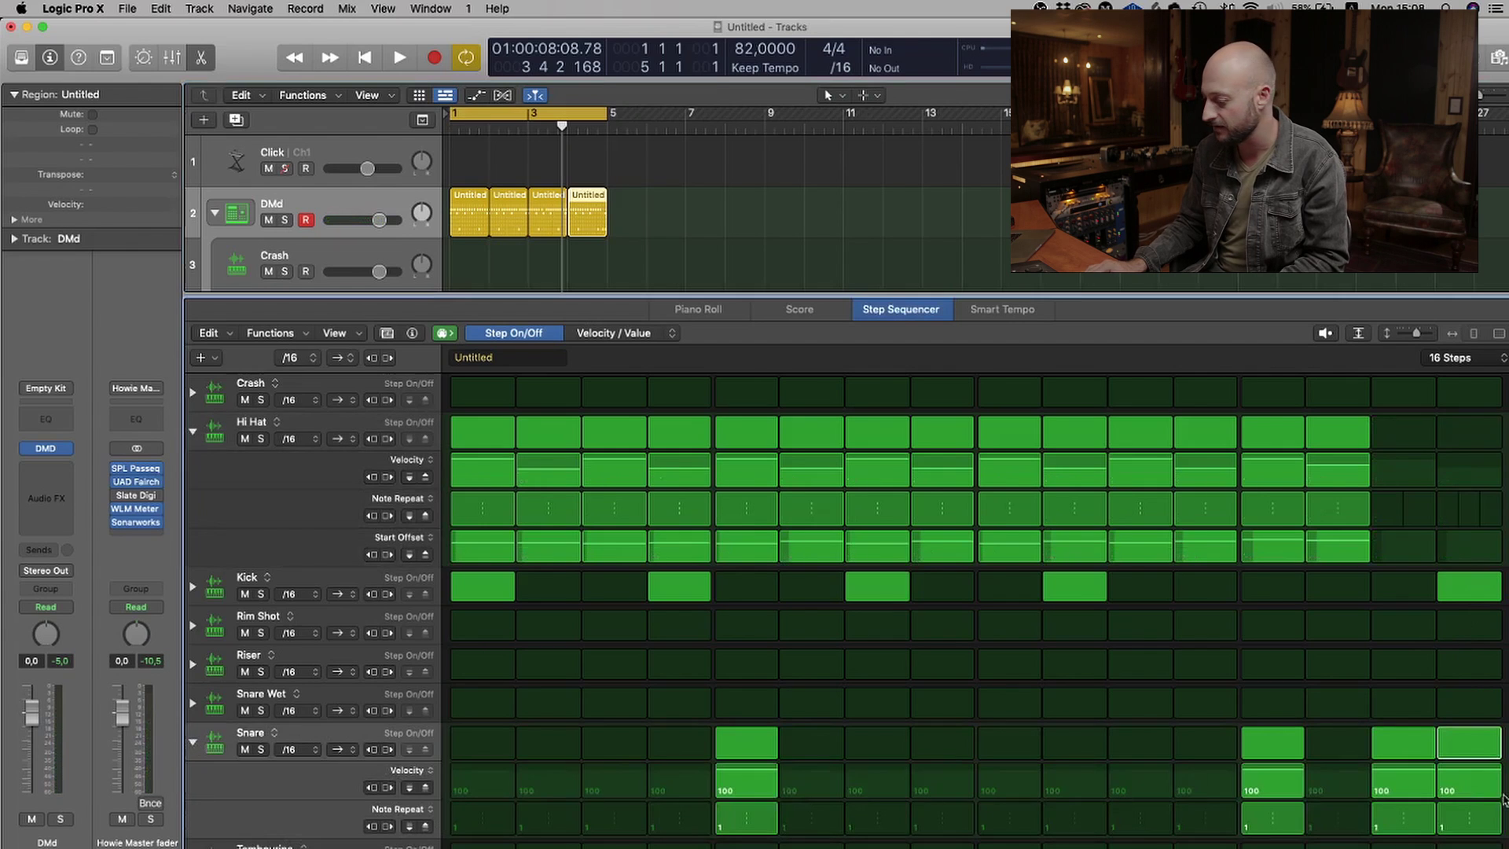
left_click_drag(1474, 825, 1476, 830)
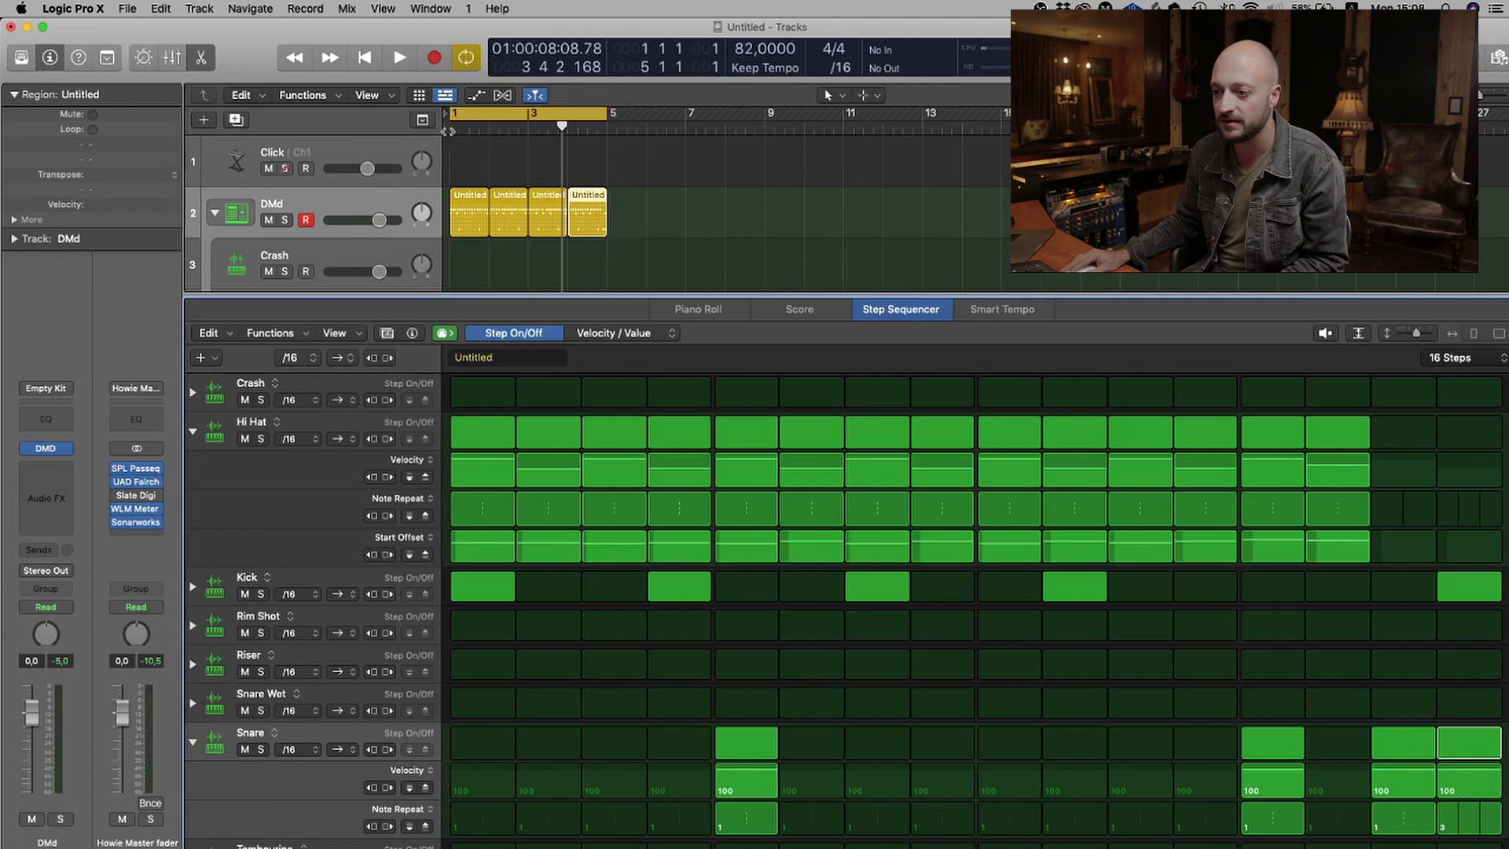
key("space")
key("space")
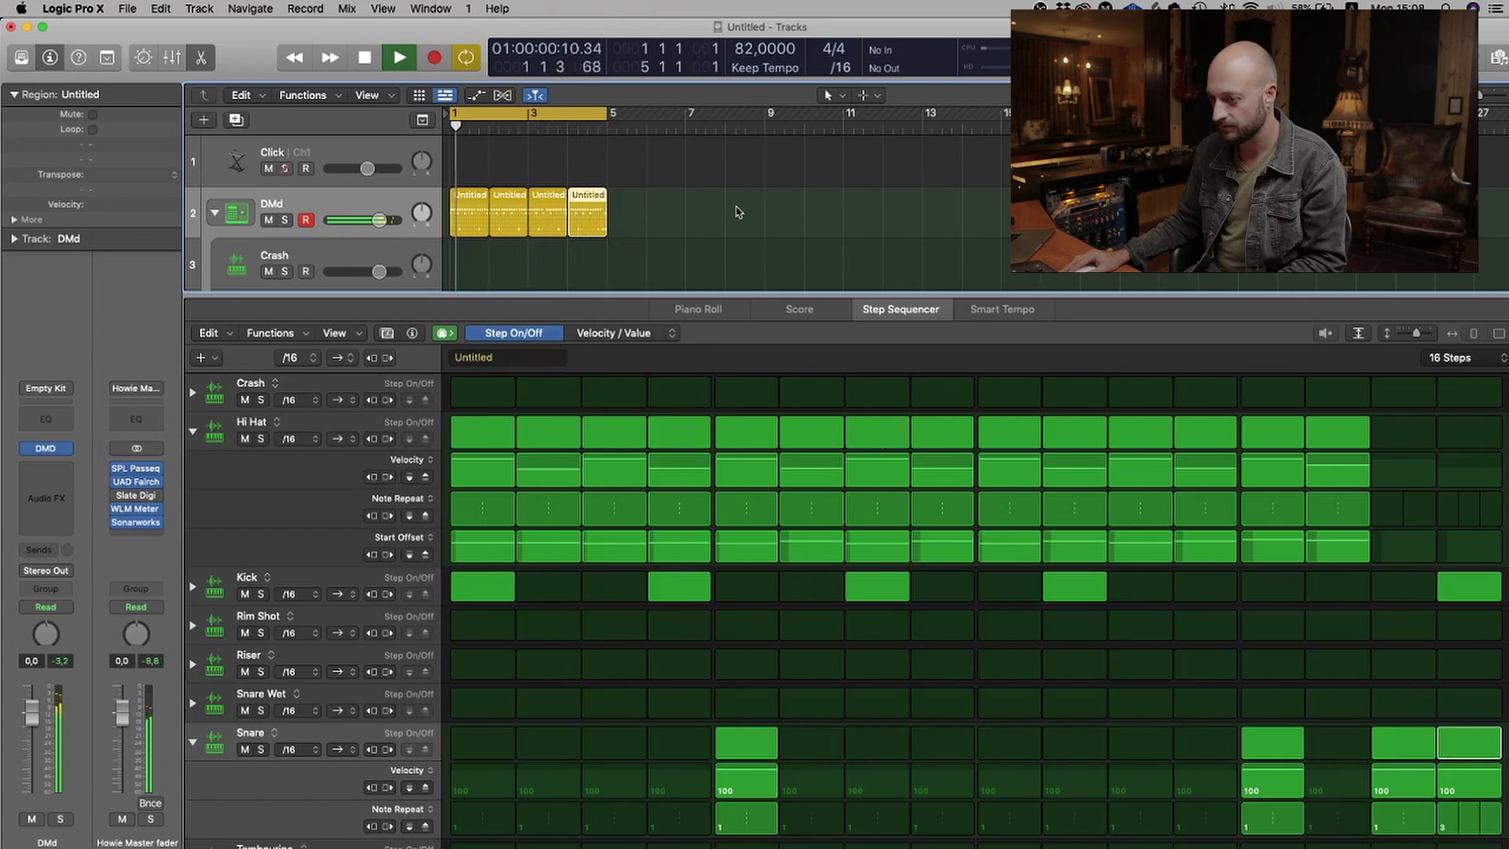
key("space")
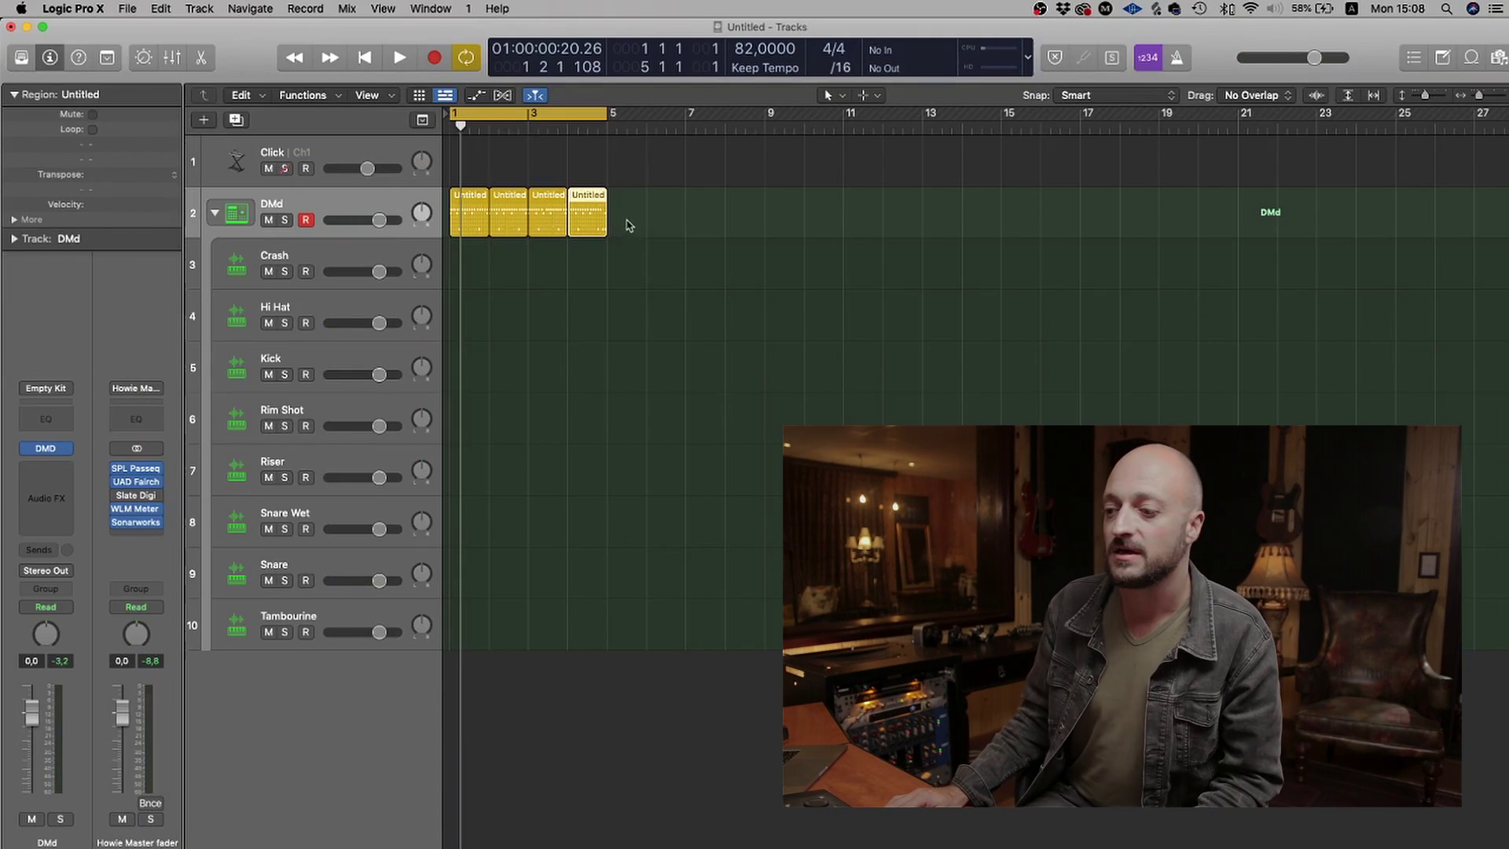
Convert all four pattern regions to MIDI regions.
key("super+a")
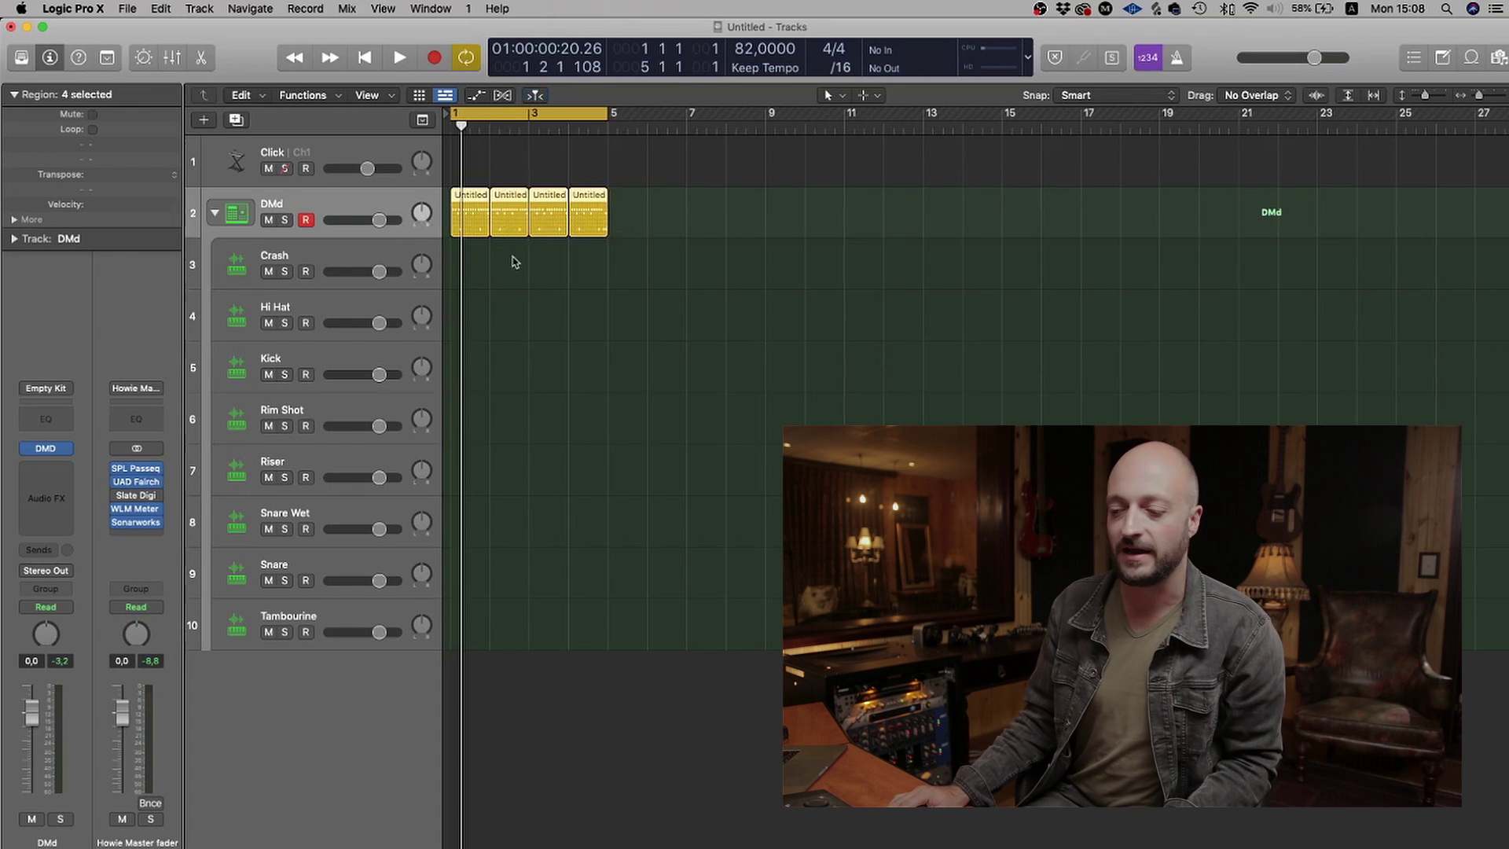
right_click(468, 218)
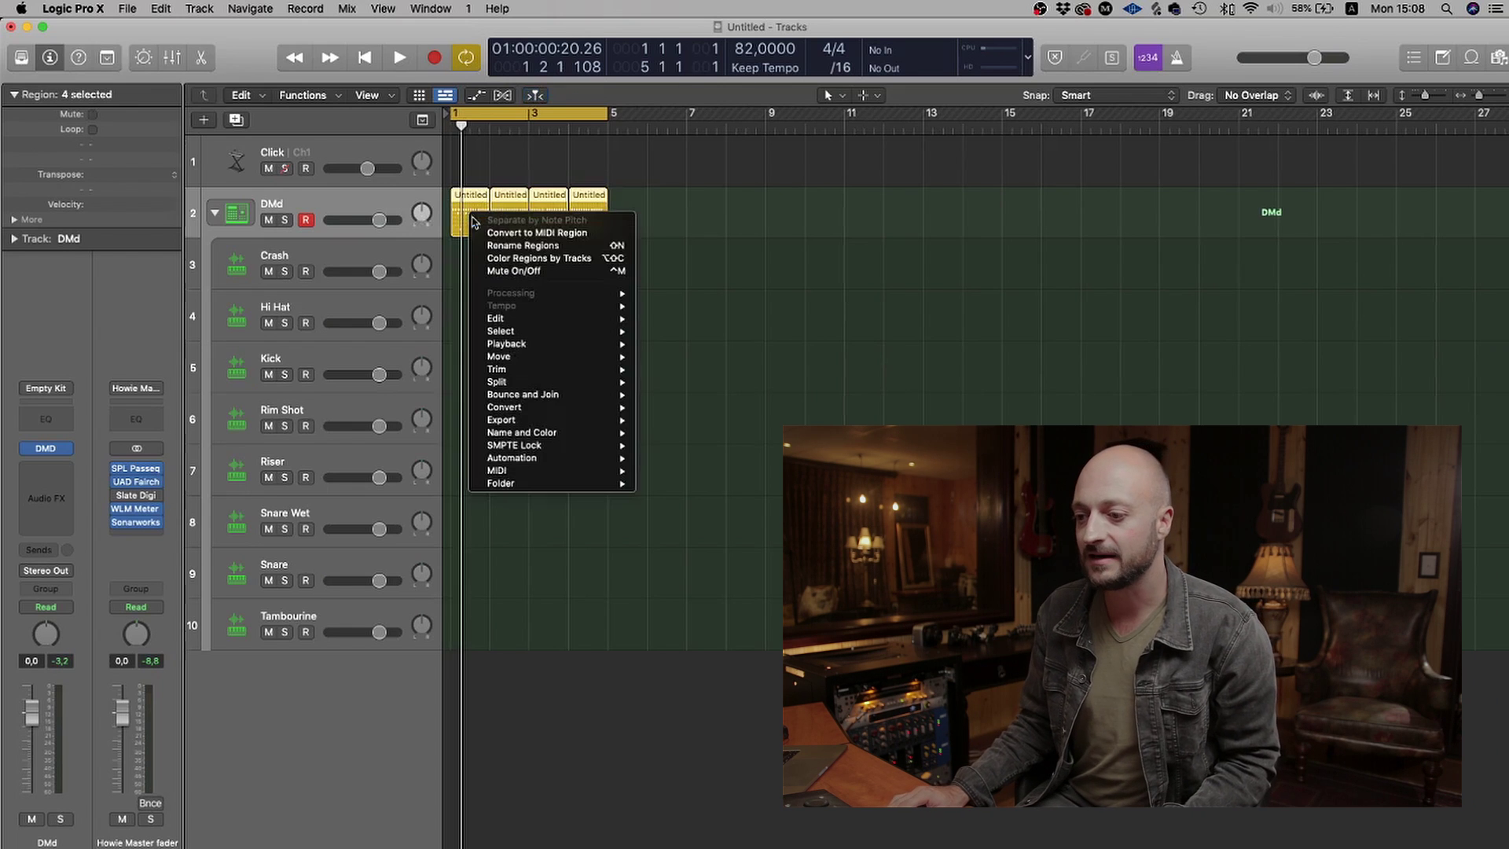
left_click(541, 234)
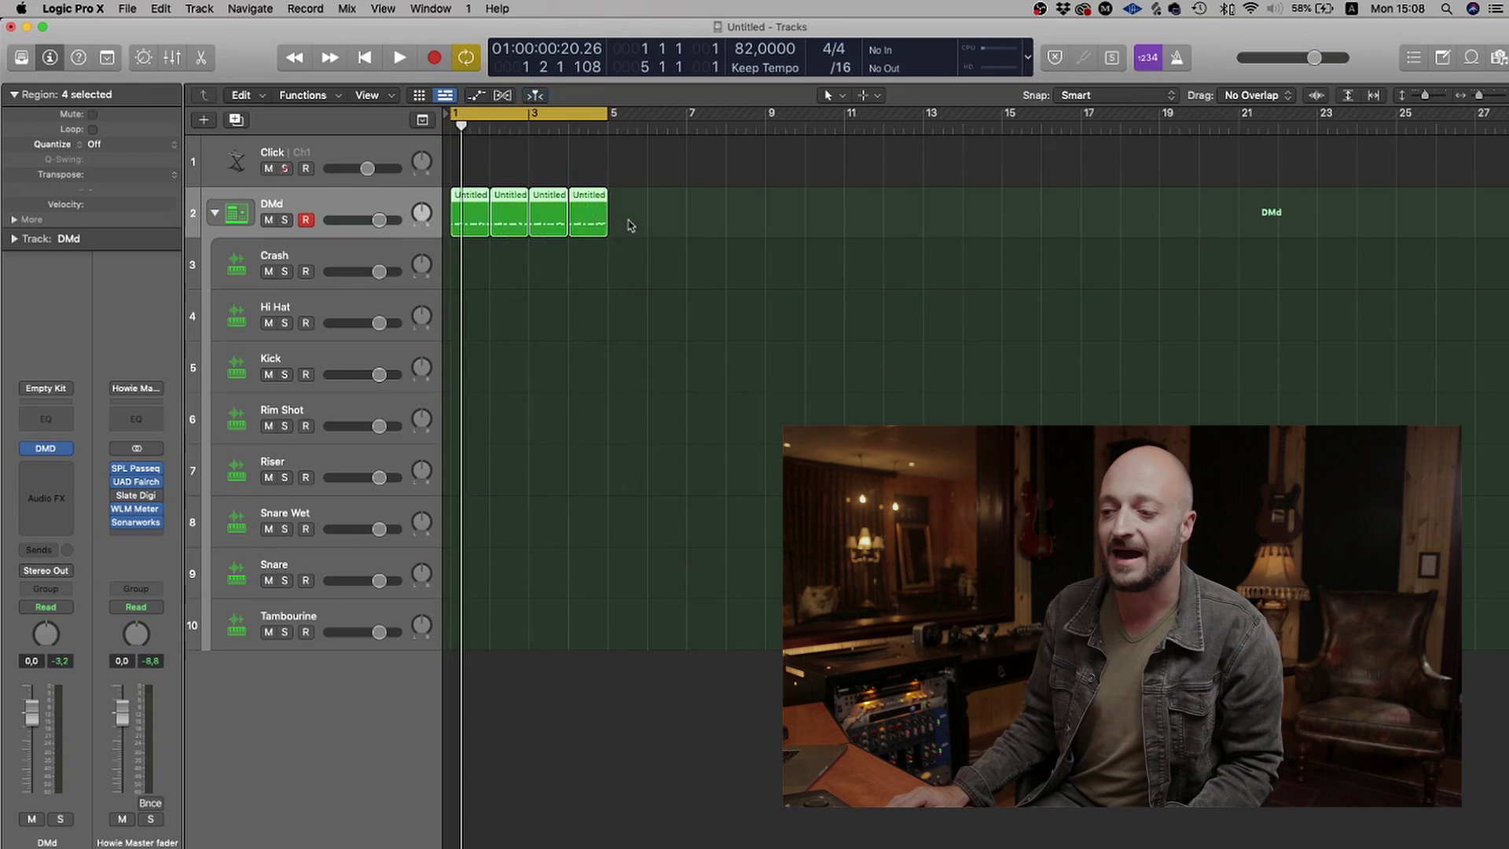
Separate the MIDI regions by note pitch onto Hi Hat, Kick and Snare tracks, then check the last snare region.
left_click_drag(645, 217, 486, 259)
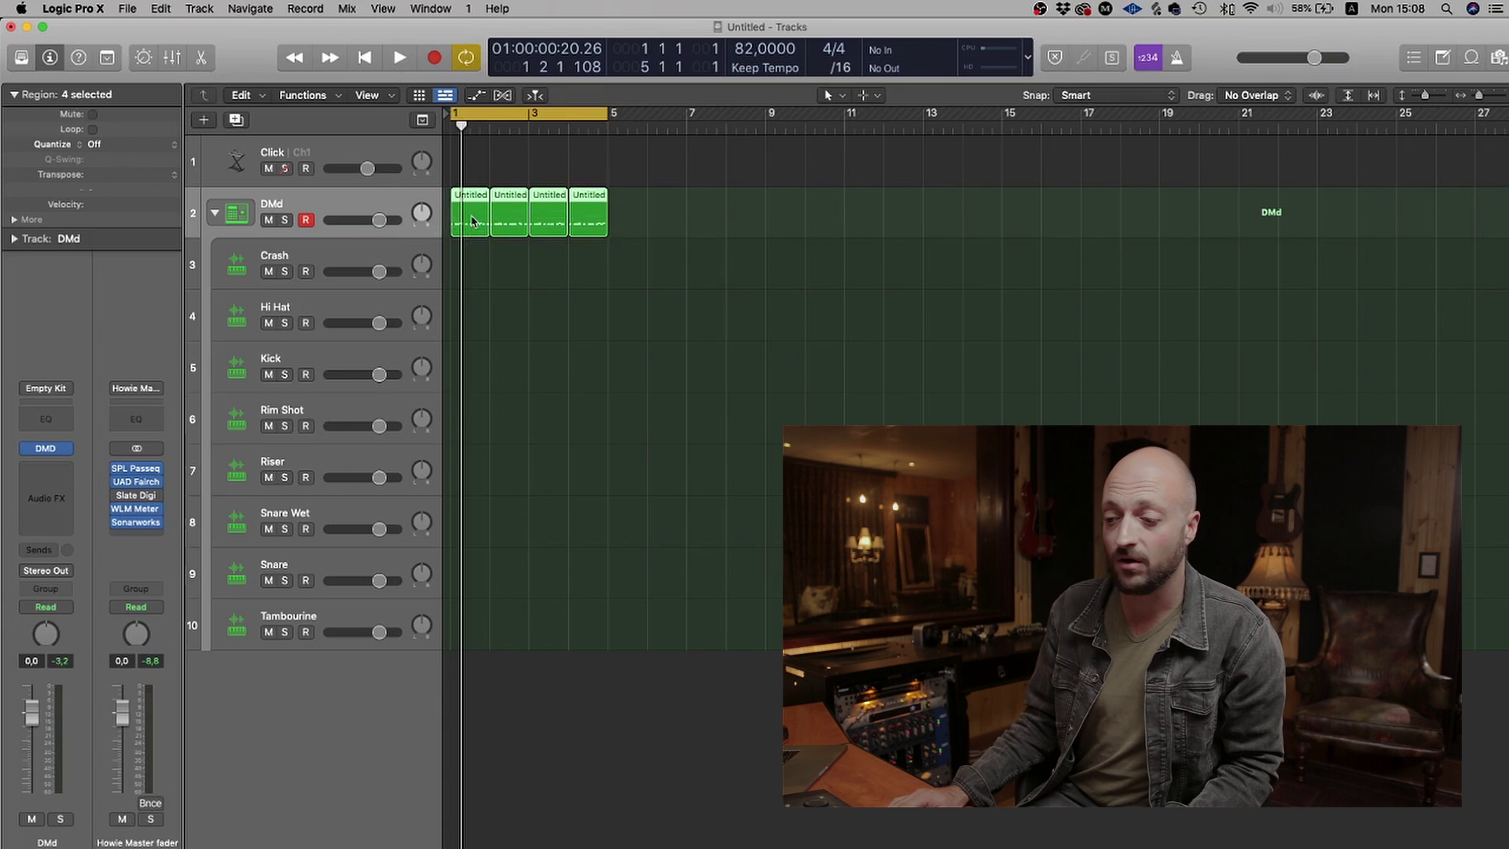
right_click(471, 220)
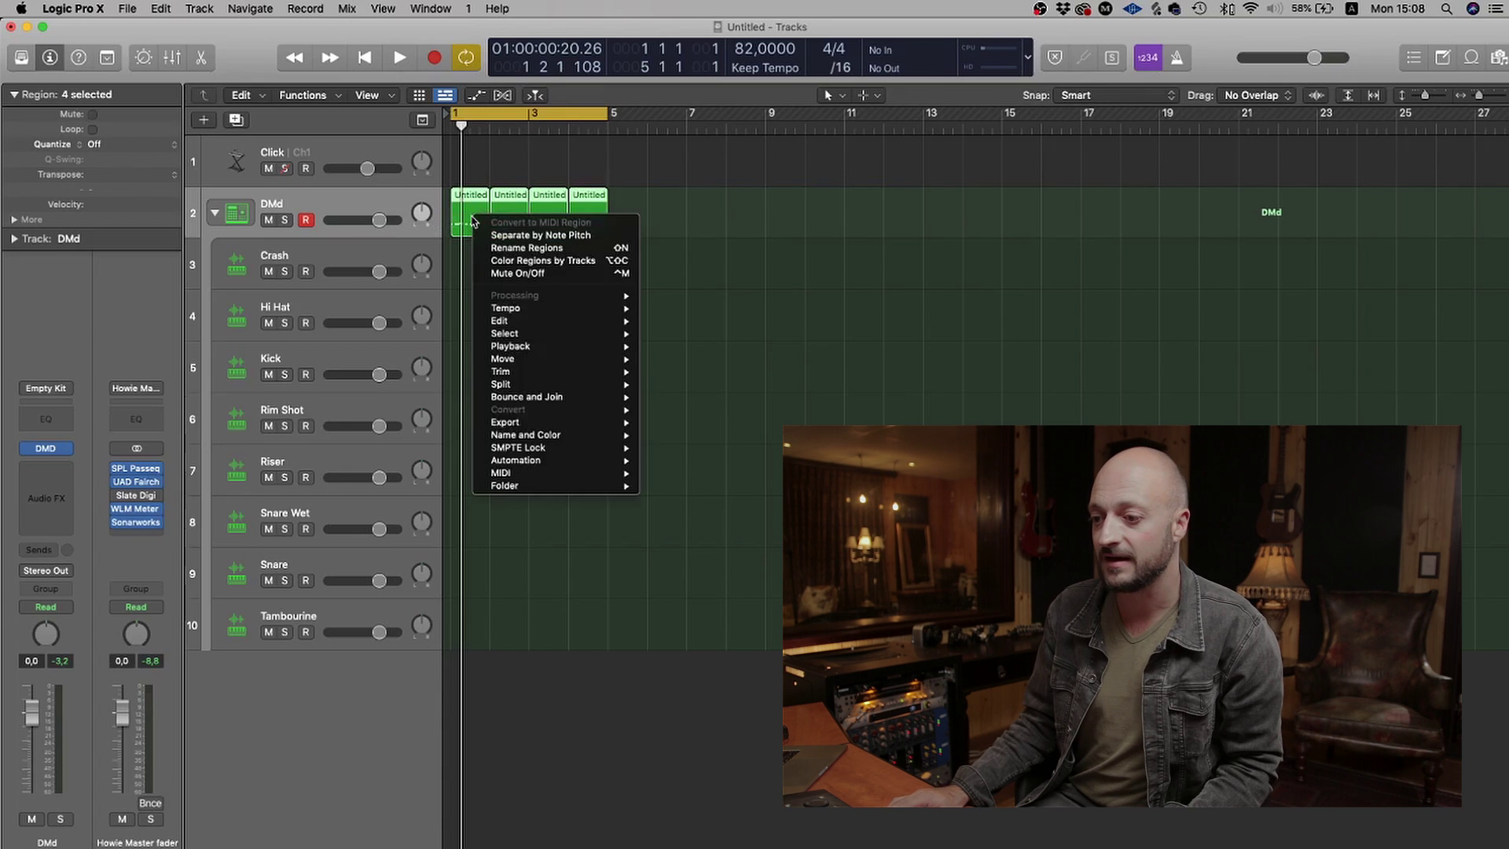
left_click(516, 236)
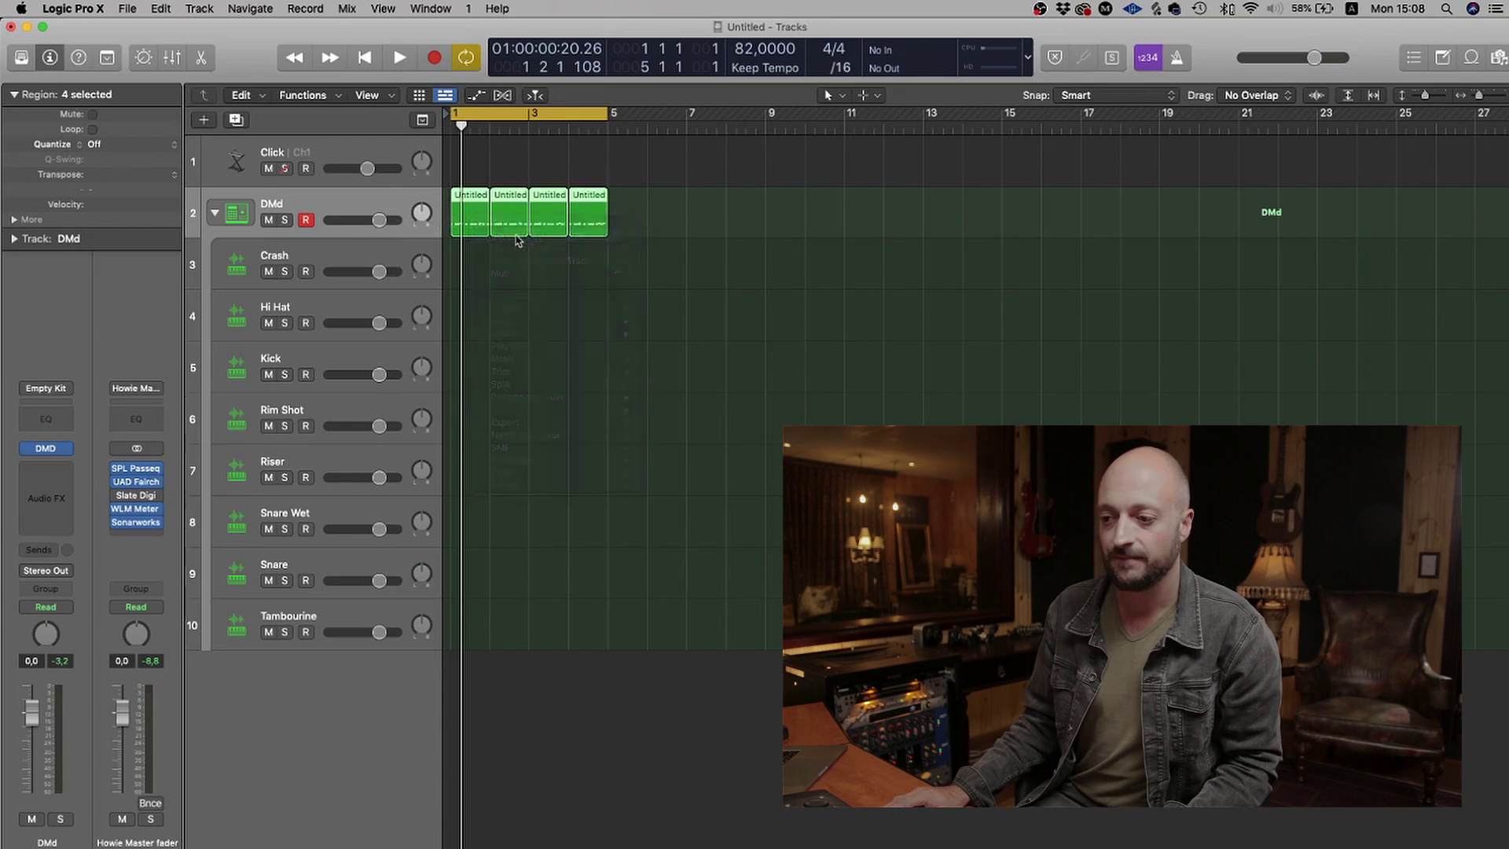
left_click(672, 402)
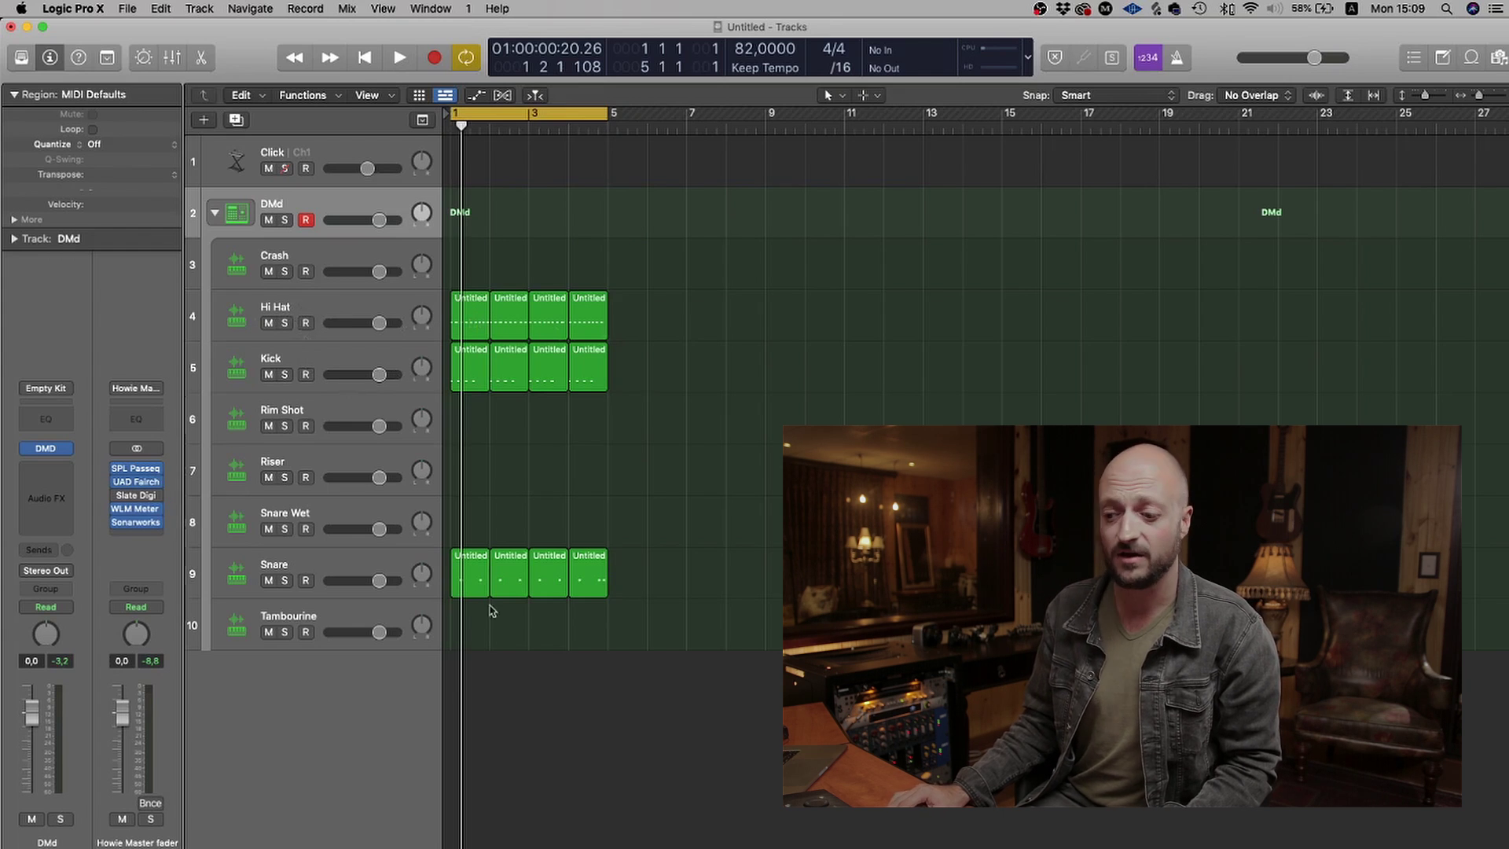
double_click(585, 579)
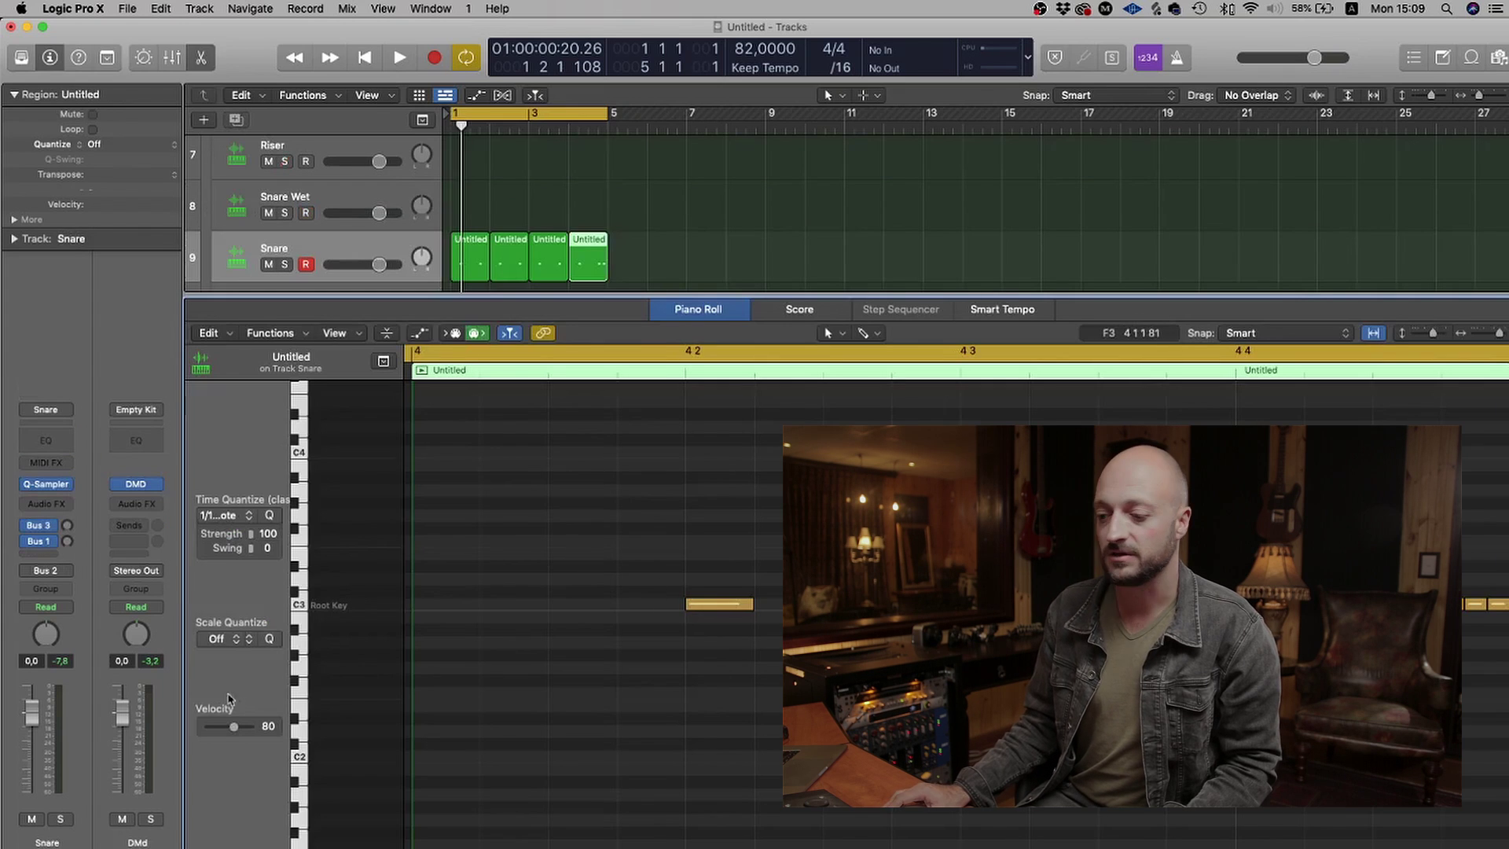
left_click(647, 250)
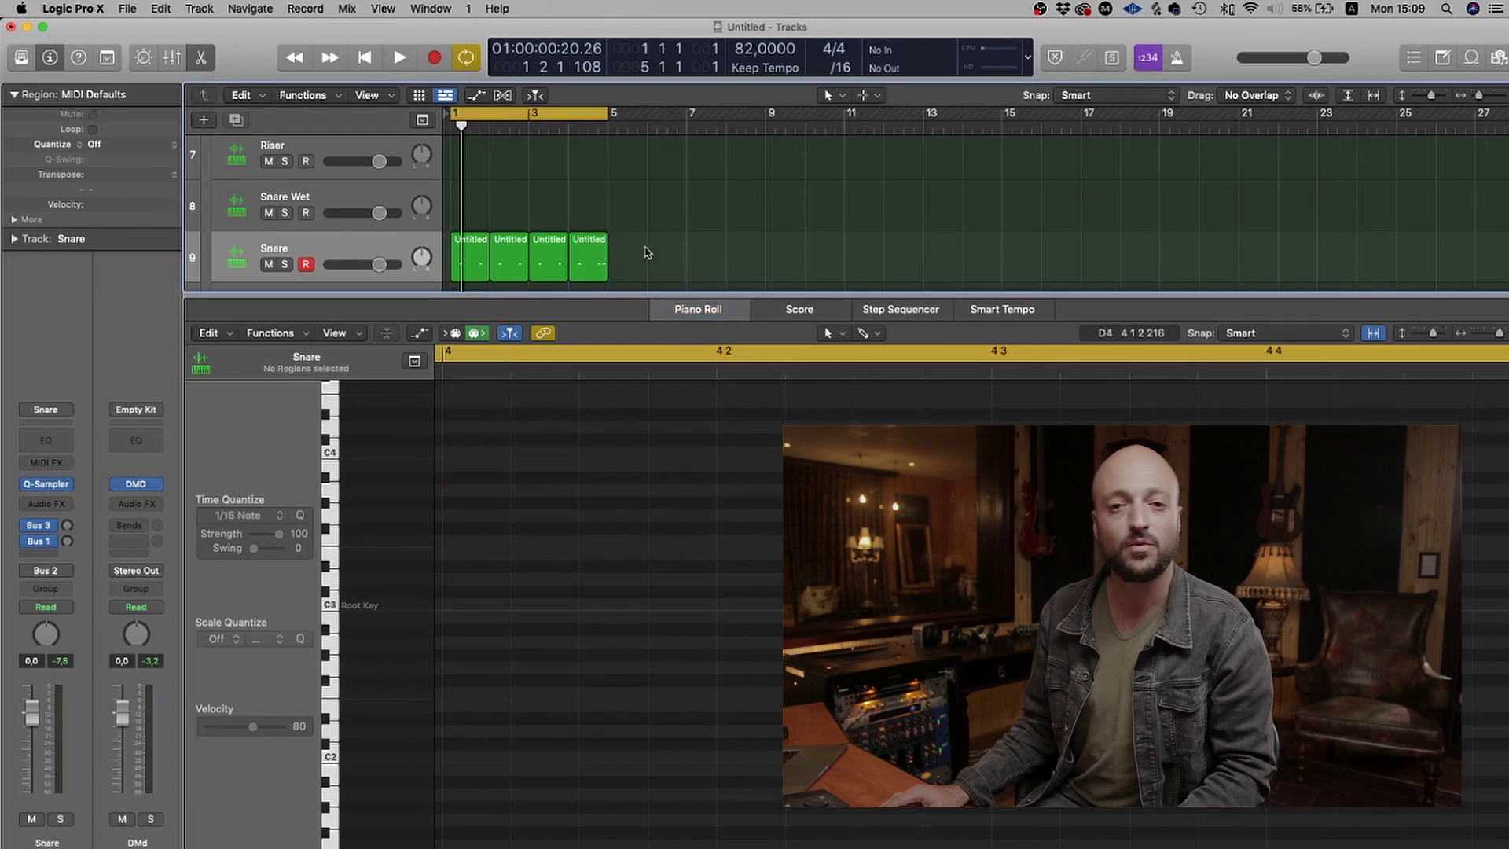
key("e")
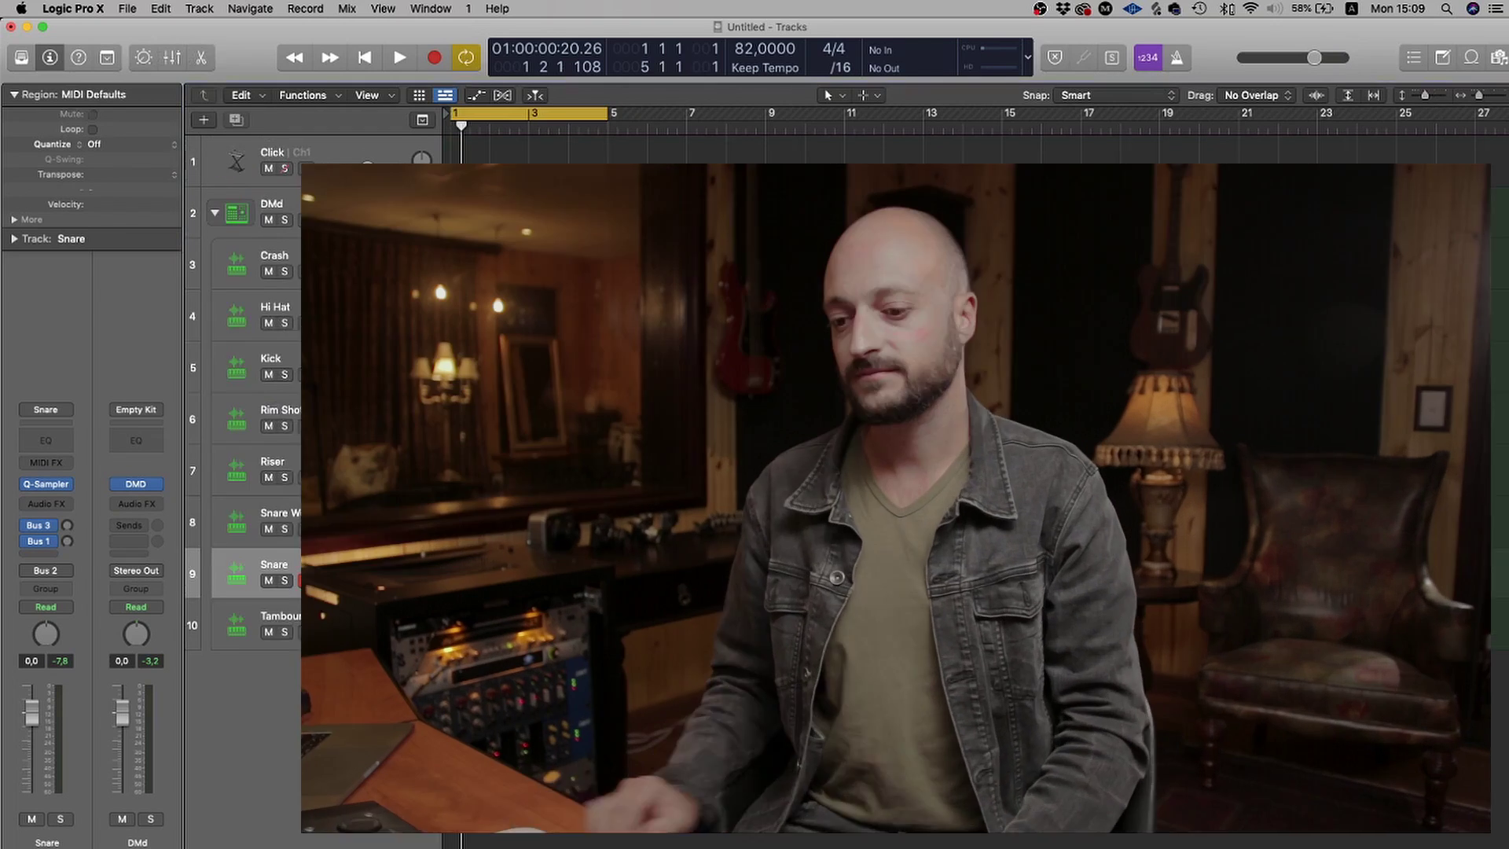